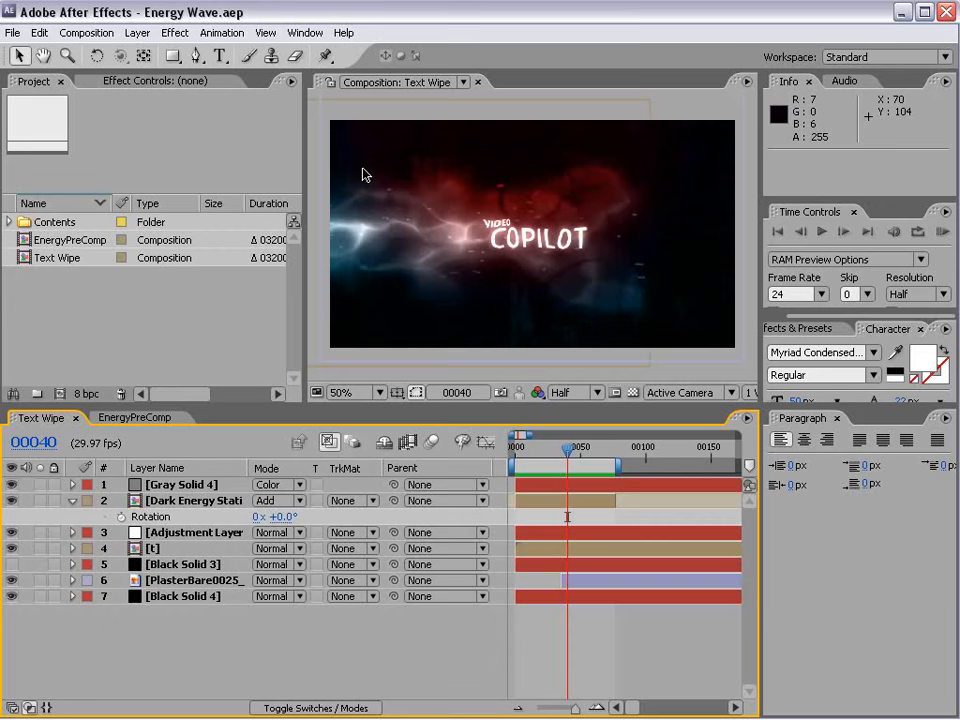
Review the Text Wipe animation, then open the EnergyPreComp composition and scrub it to frame 702.
key(space)
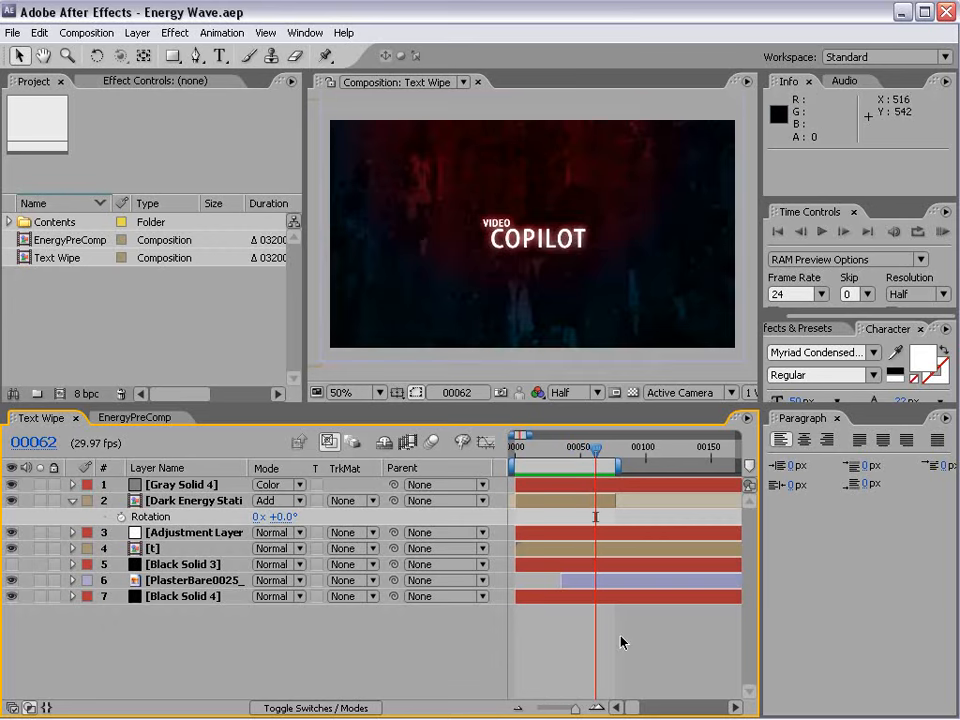
double_click(72, 240)
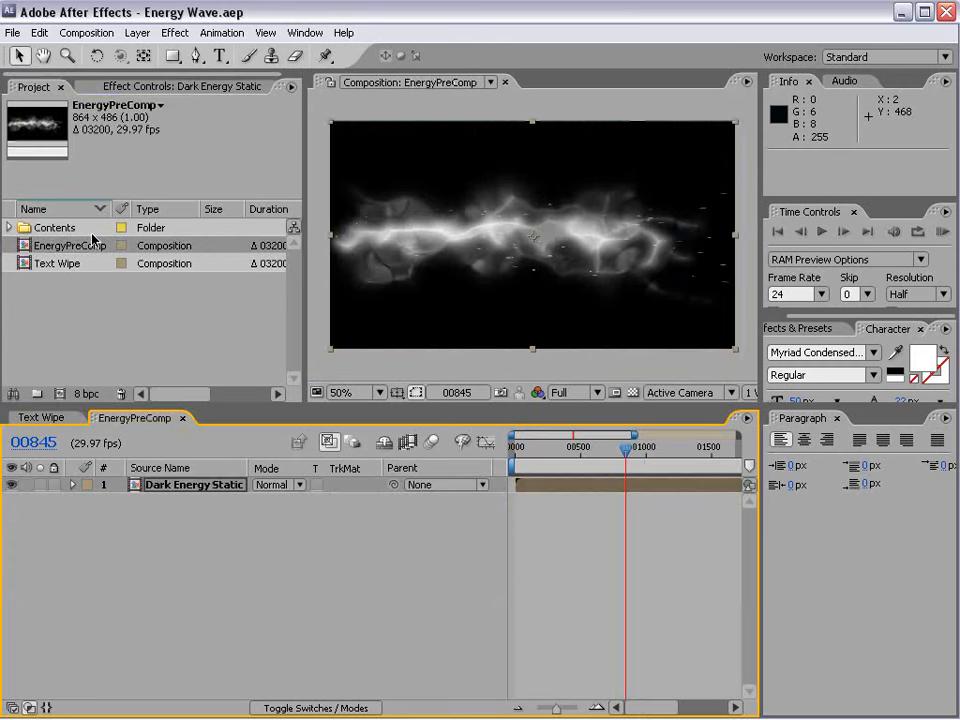
drag(568, 447, 607, 460)
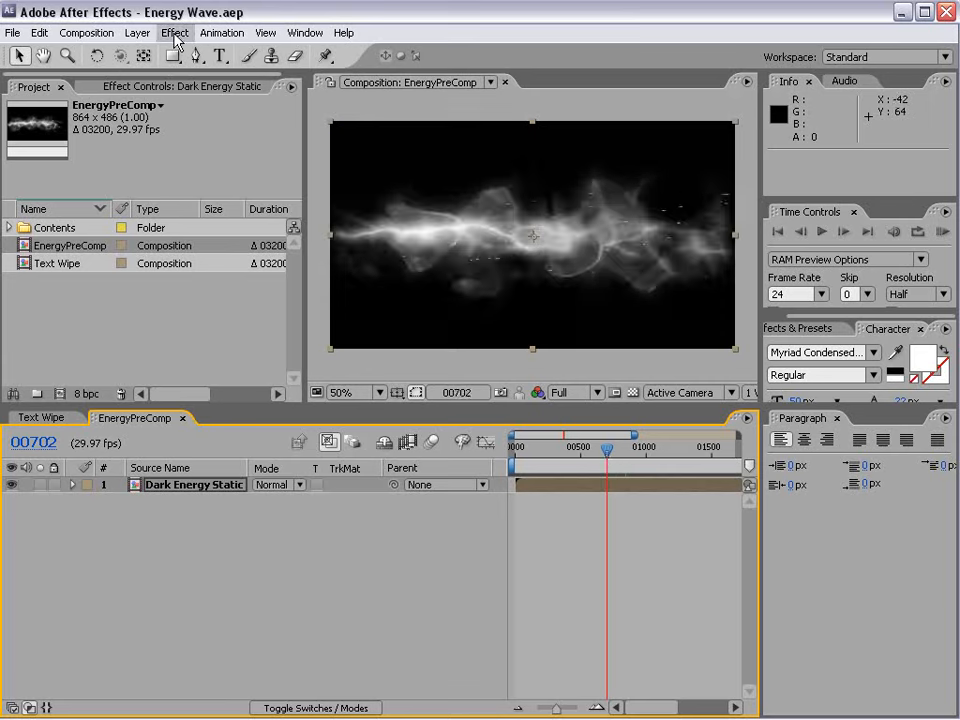
Create a new 300-frame composition using the NTSC D1 Widescreen Square Pixel preset.
click(86, 32)
click(80, 51)
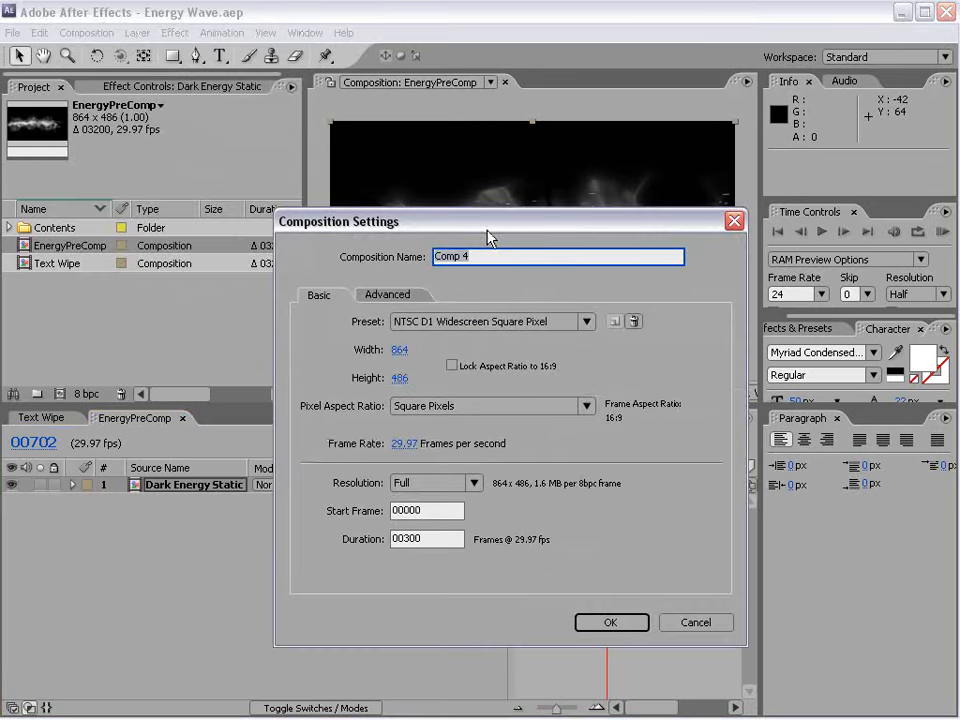
drag(488, 237, 401, 208)
click(388, 292)
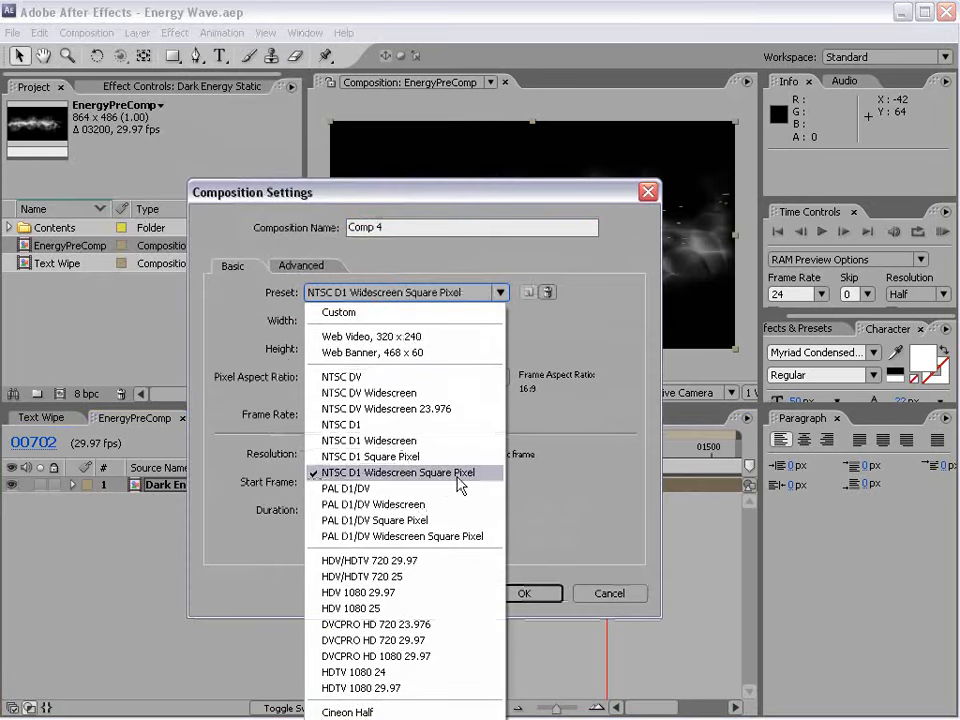
click(457, 478)
click(523, 592)
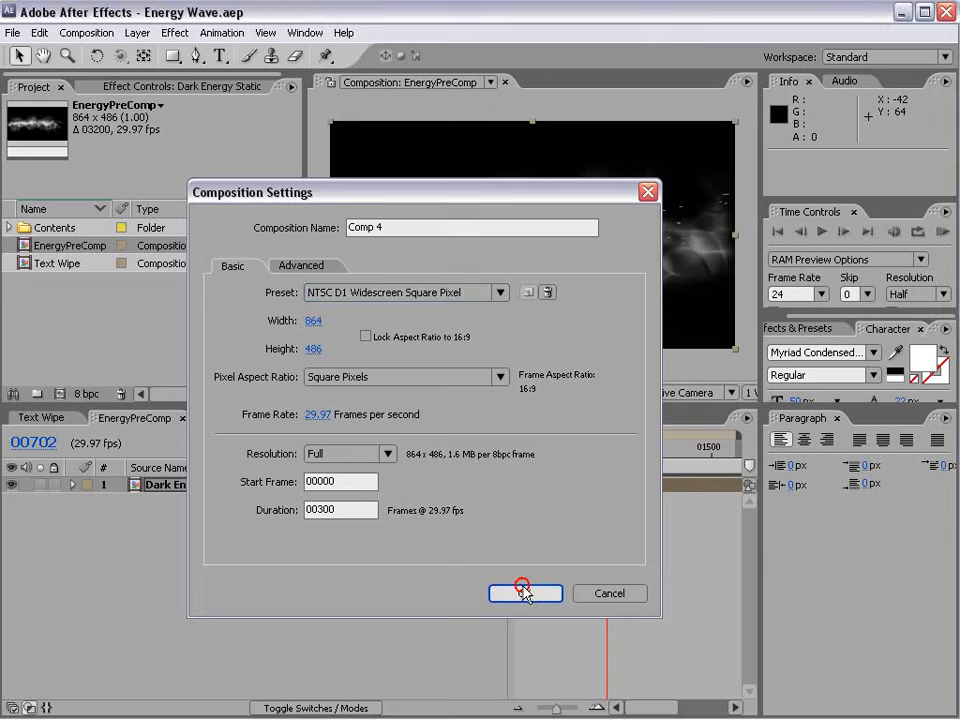
Add a white text layer reading "VIDEO" slightly above the center of the frame.
click(219, 57)
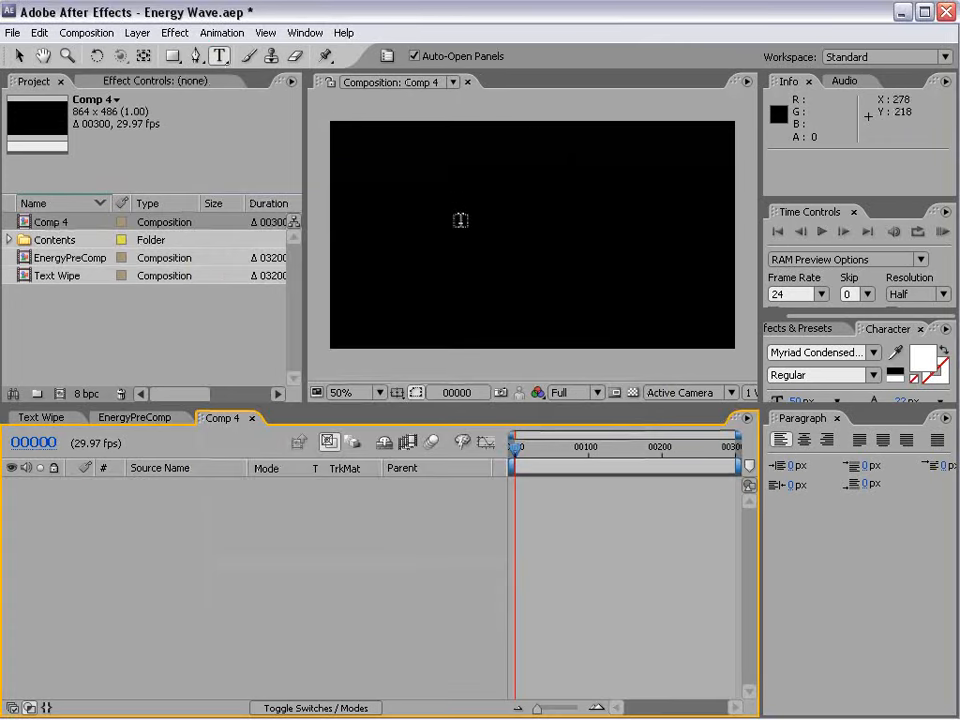
click(487, 213)
text(VIDE)
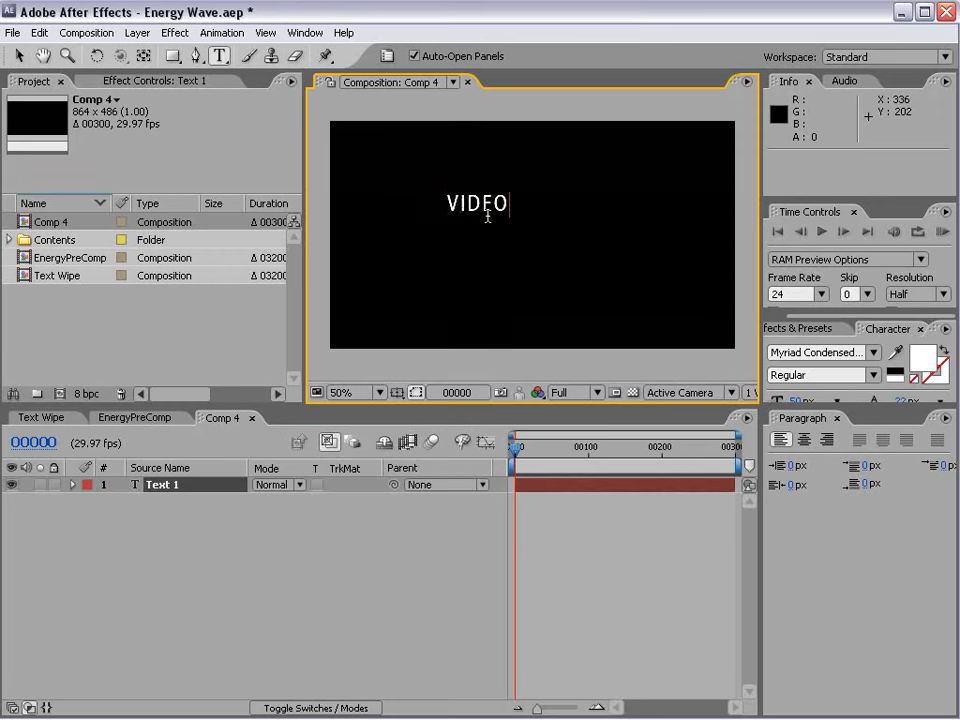
text(O)
key(KP_Enter)
Duplicate the VIDEO text layer, place the copy at about 276, 282 below it, and change its text to "COPILOT".
key(ctrl+d)
drag(486, 208, 498, 250)
text(COP)
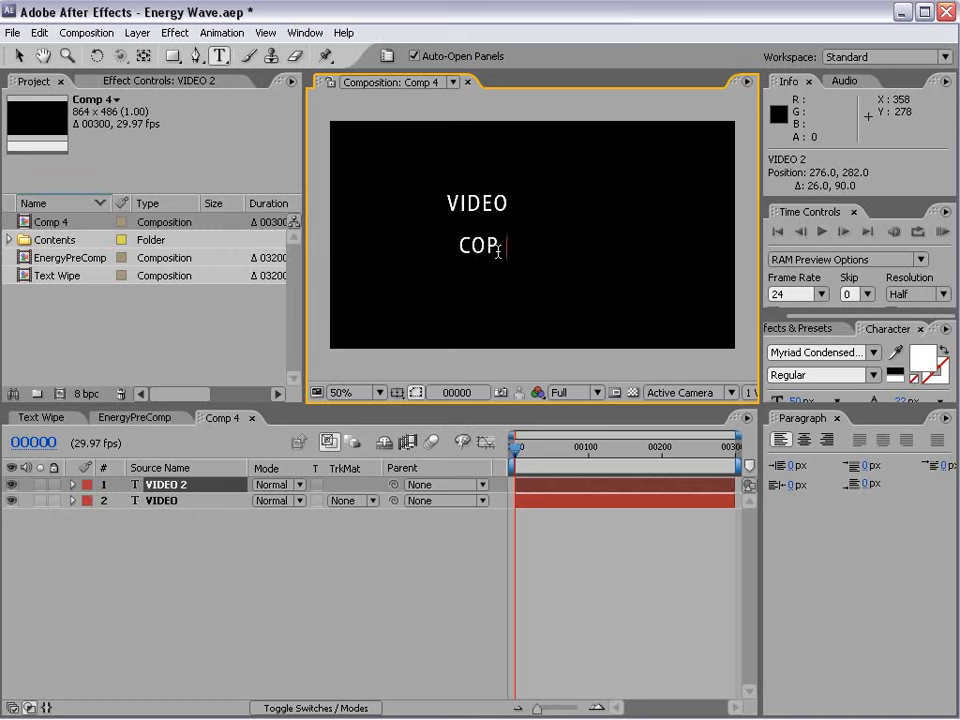
Enlarge the COPILOT text and shrink VIDEO, placing it just above COPILOT's first letters to form a title.
click(16, 57)
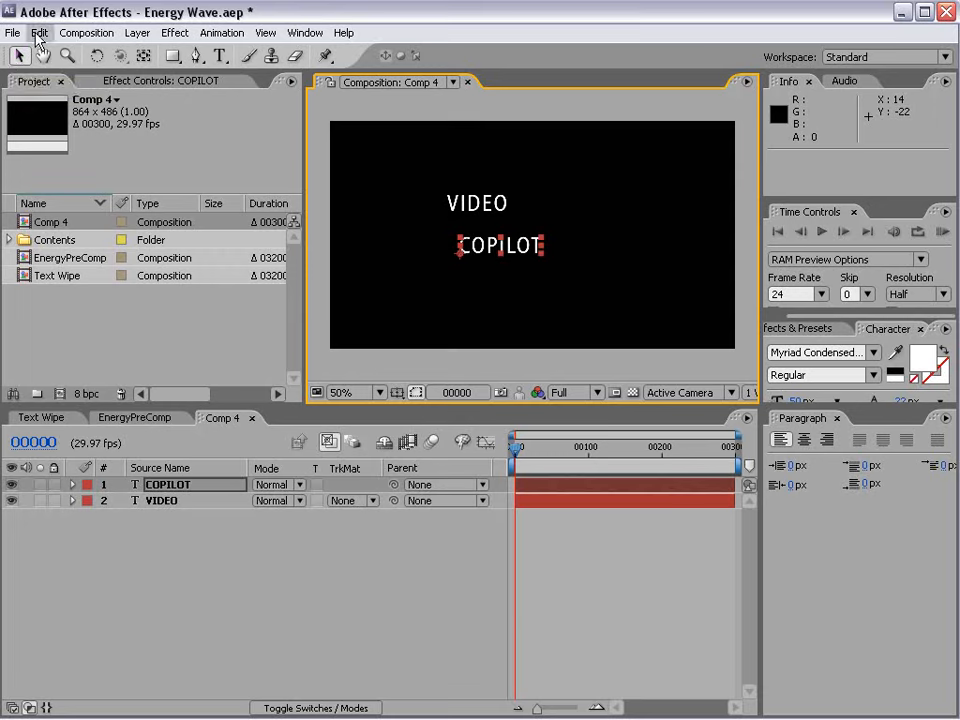
drag(541, 244, 578, 222)
click(456, 200)
drag(507, 199, 481, 208)
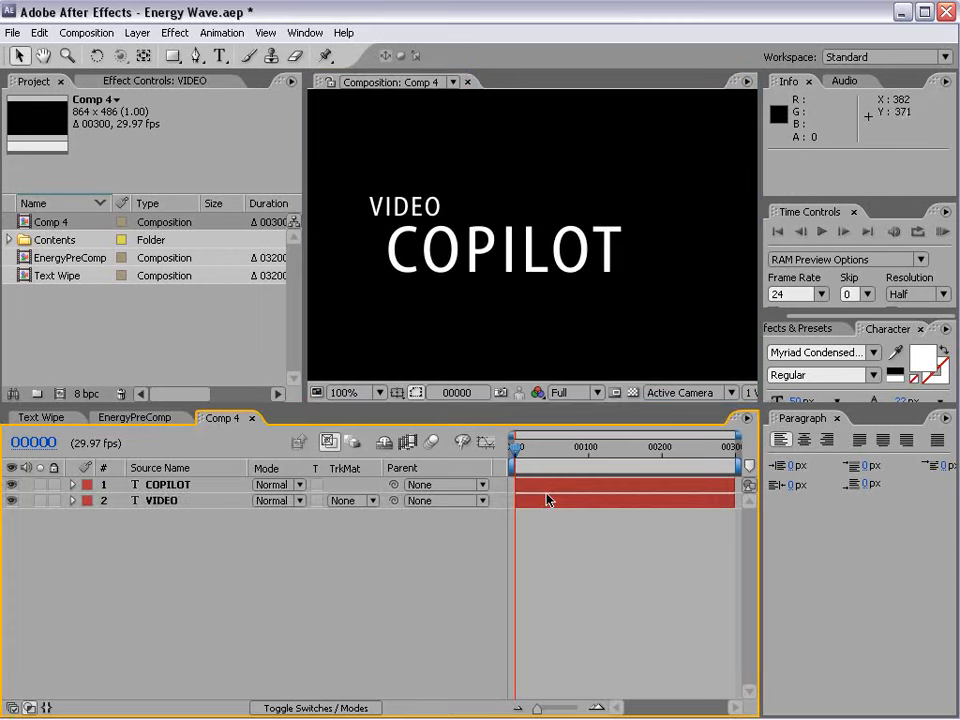
key(KP_0)
key(space)
key(comma)
Pre-compose the COPILOT and VIDEO layers into a new composition named "Title", moving all attributes into it.
click(170, 485)
shift+click(175, 501)
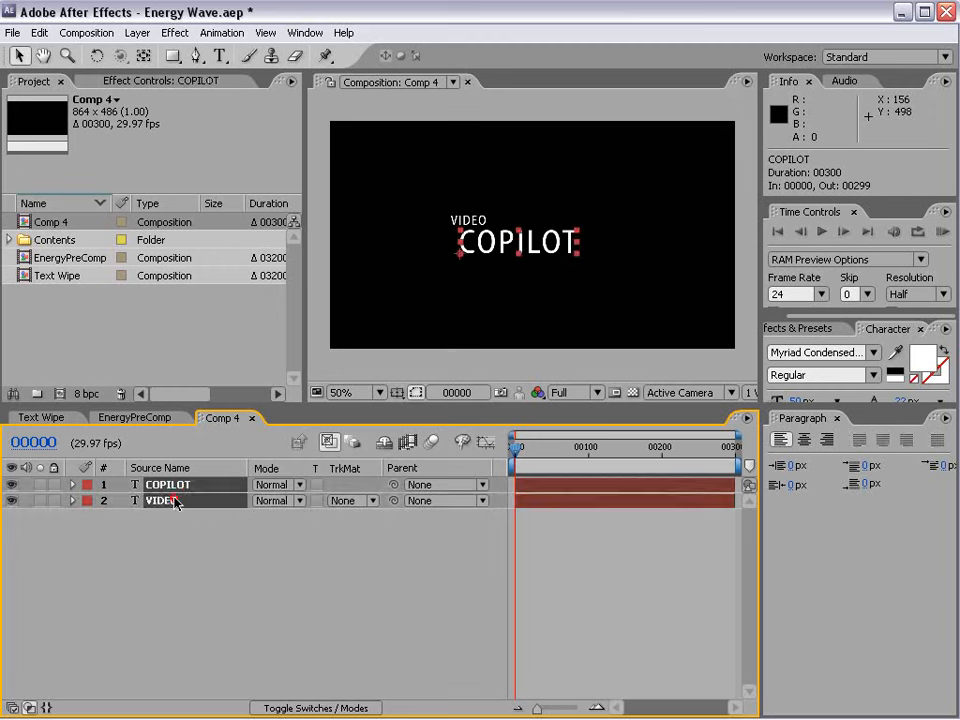
click(137, 32)
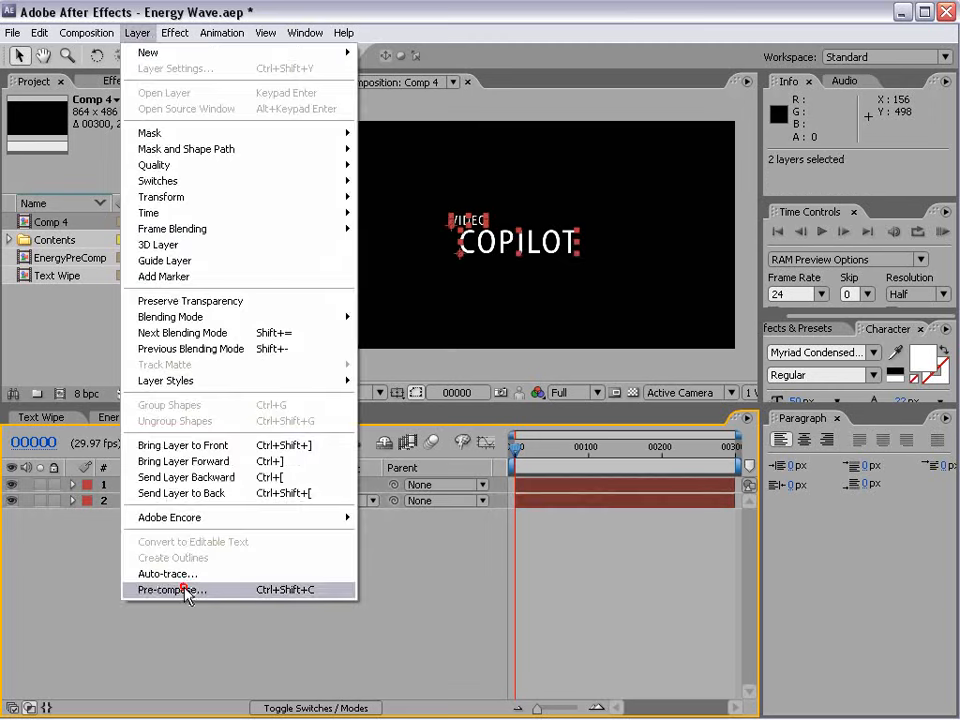
click(186, 590)
text(Title)
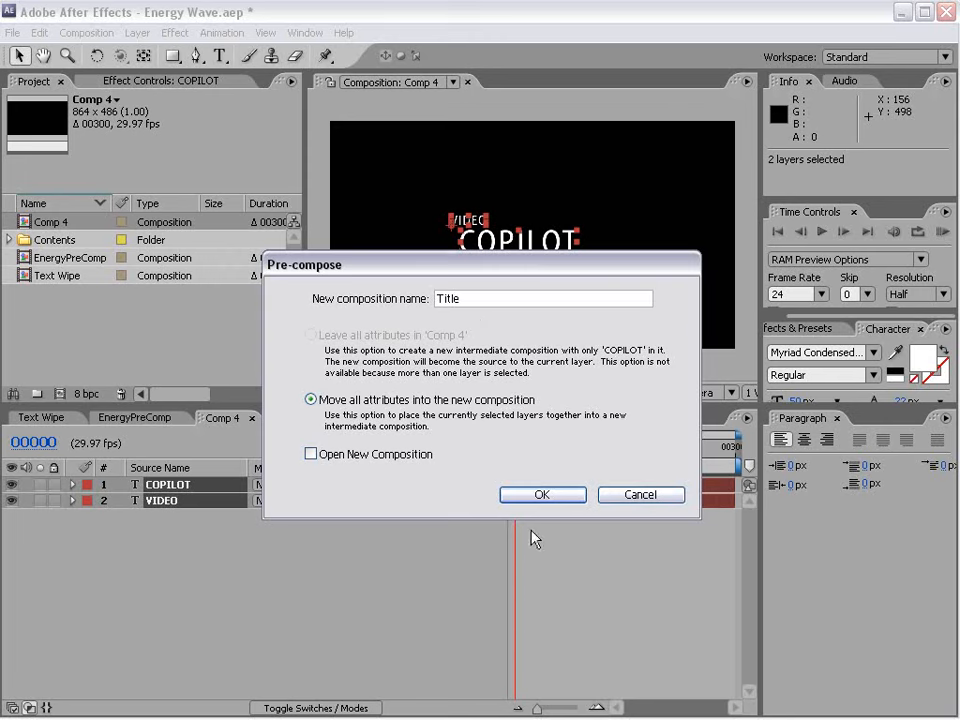
click(544, 494)
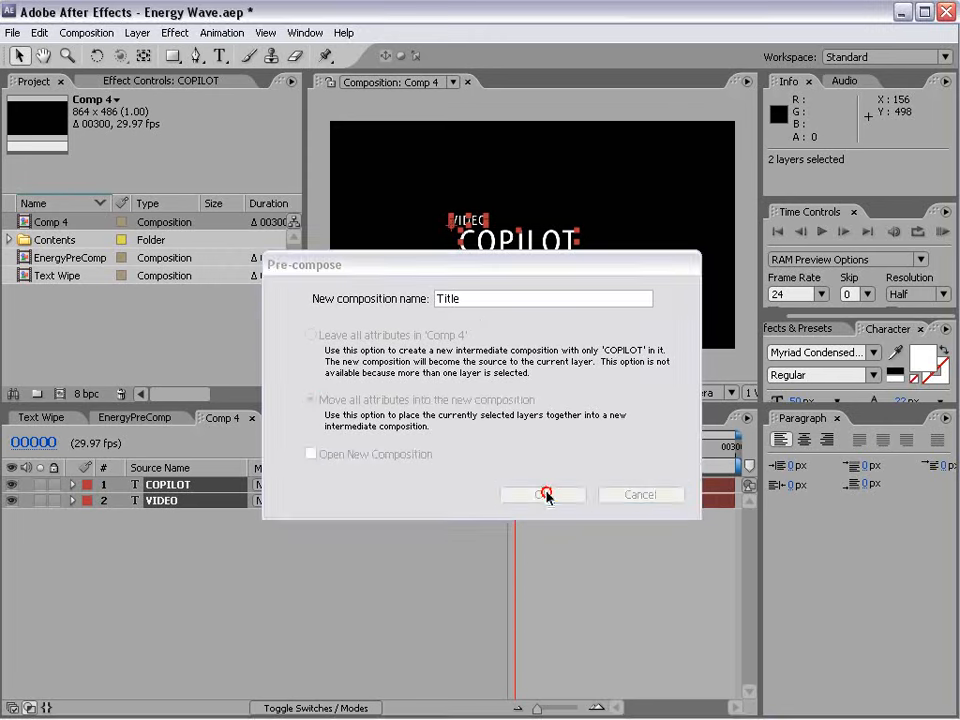
Add EnergyPreComp to Comp 4 above the Title layer and return the current time to frame 0.
key(period)
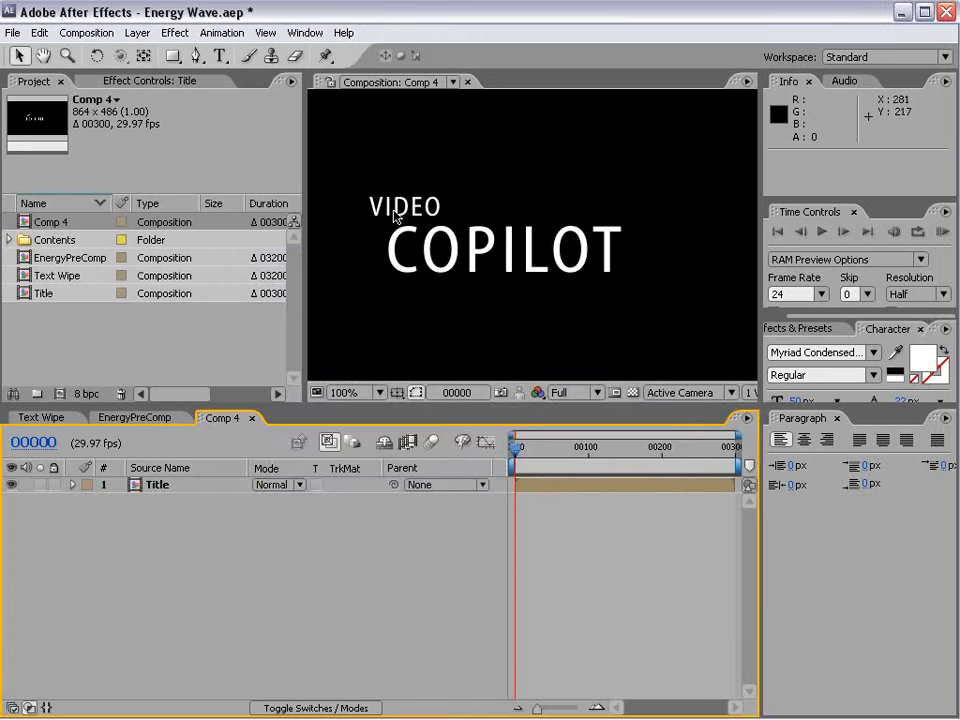
key(comma)
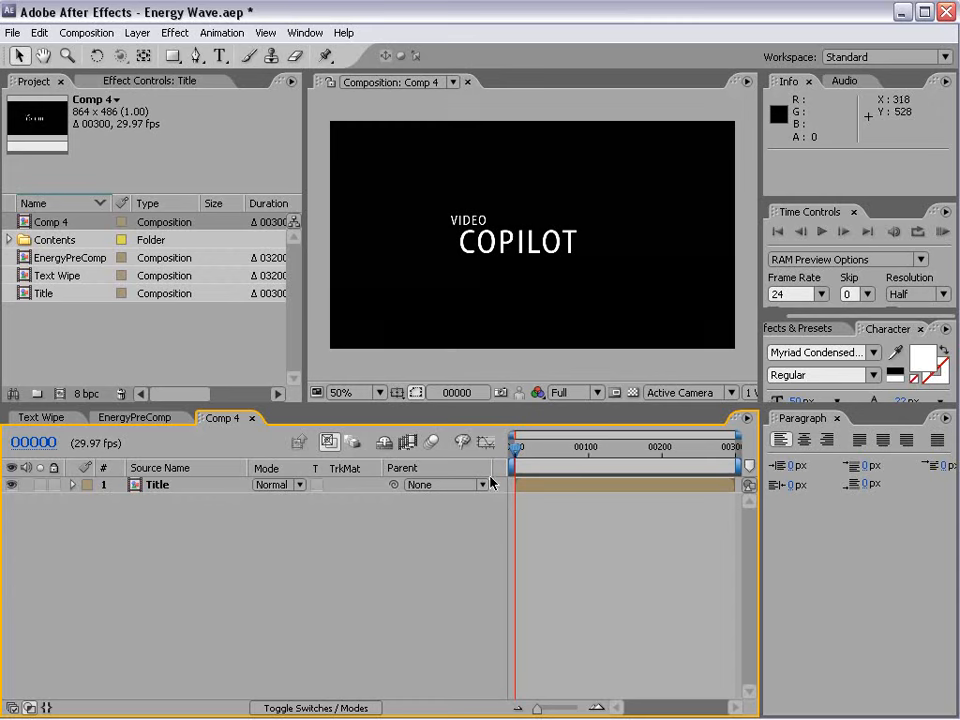
drag(67, 259, 537, 240)
mouse_move(521, 456)
mouse_down()
mouse_move(574, 450)
mouse_move(507, 466)
mouse_up()
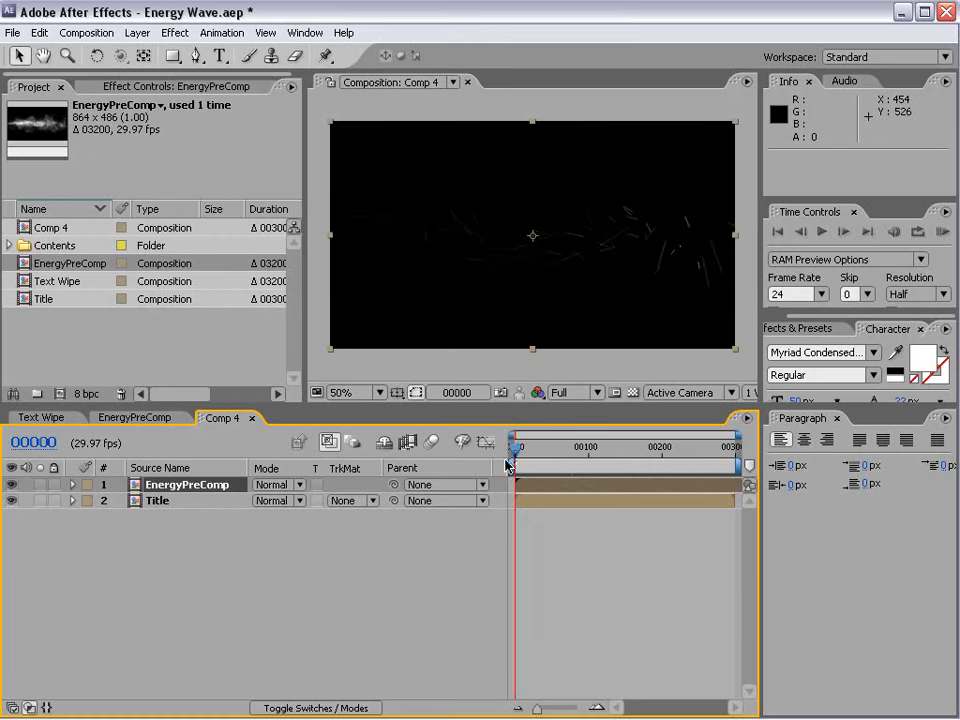
Keyframe EnergyPreComp's position to travel from the right at frame 0 to about -452, 235, off the left edge, at frame 112.
key(p)
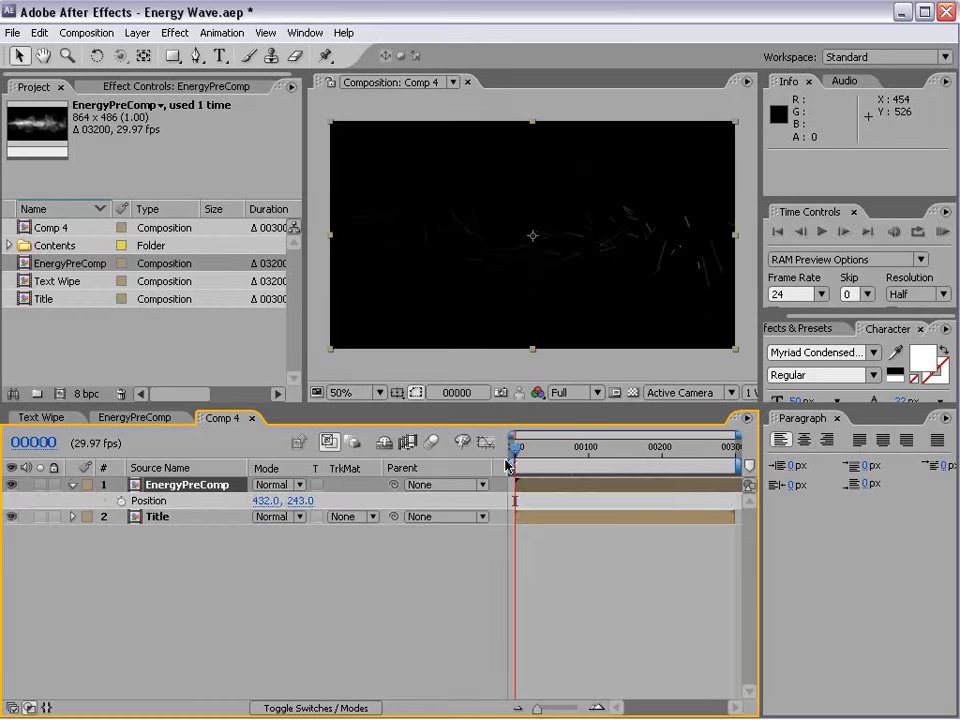
click(121, 500)
drag(392, 270, 336, 306)
click(599, 451)
drag(671, 313, 294, 312)
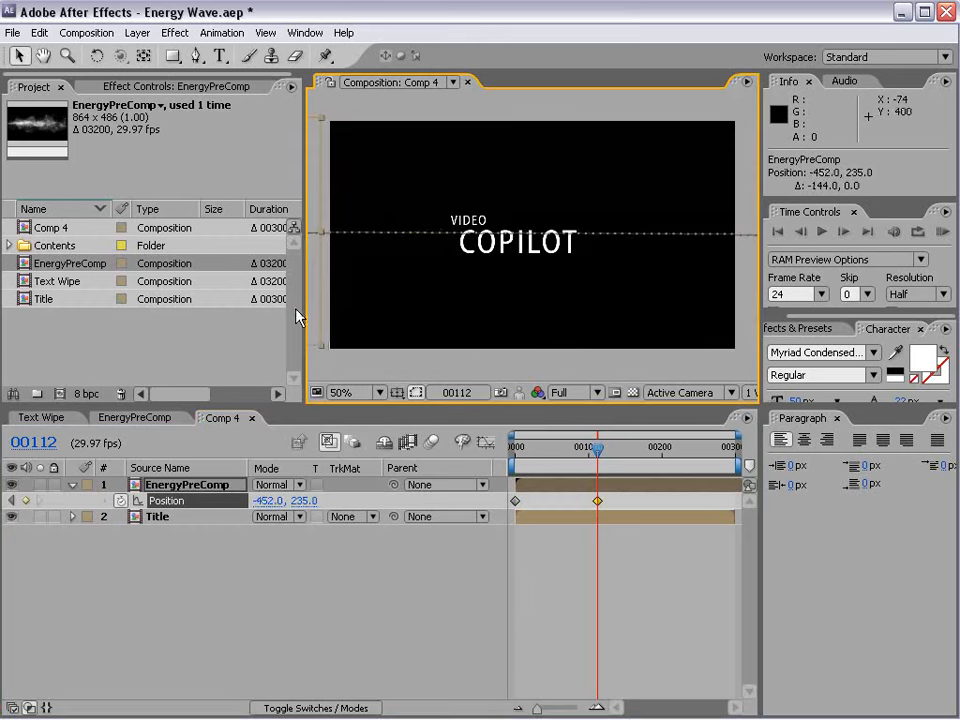
Set EnergyPreComp's blending mode to Screen and scrub to frame 88 to check the energy passing over the title.
click(289, 486)
click(278, 680)
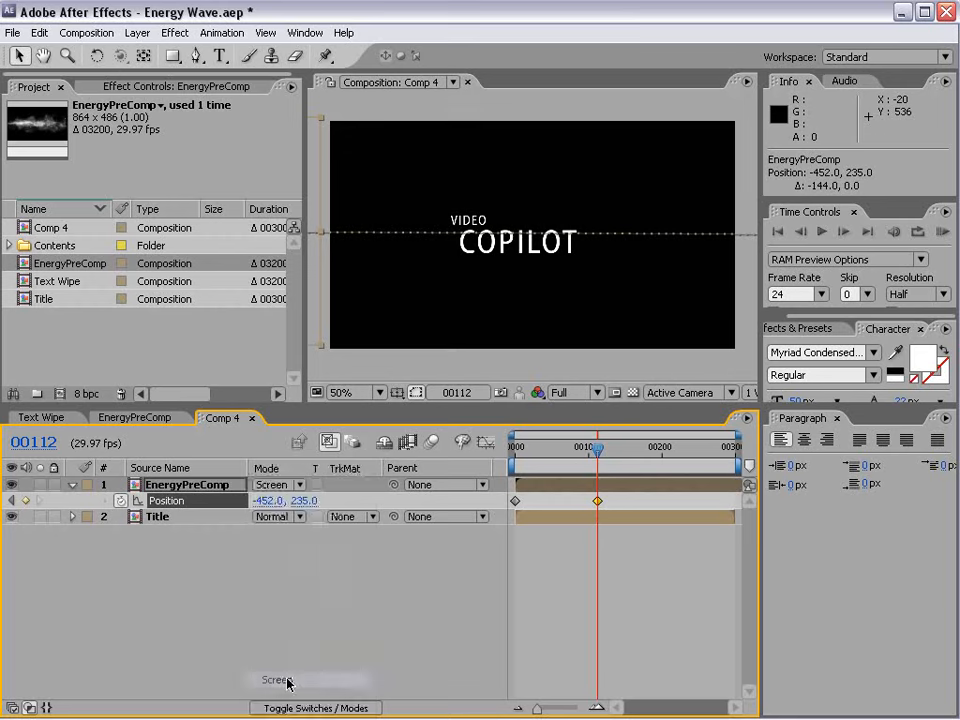
click(557, 450)
drag(557, 450, 581, 450)
click(585, 557)
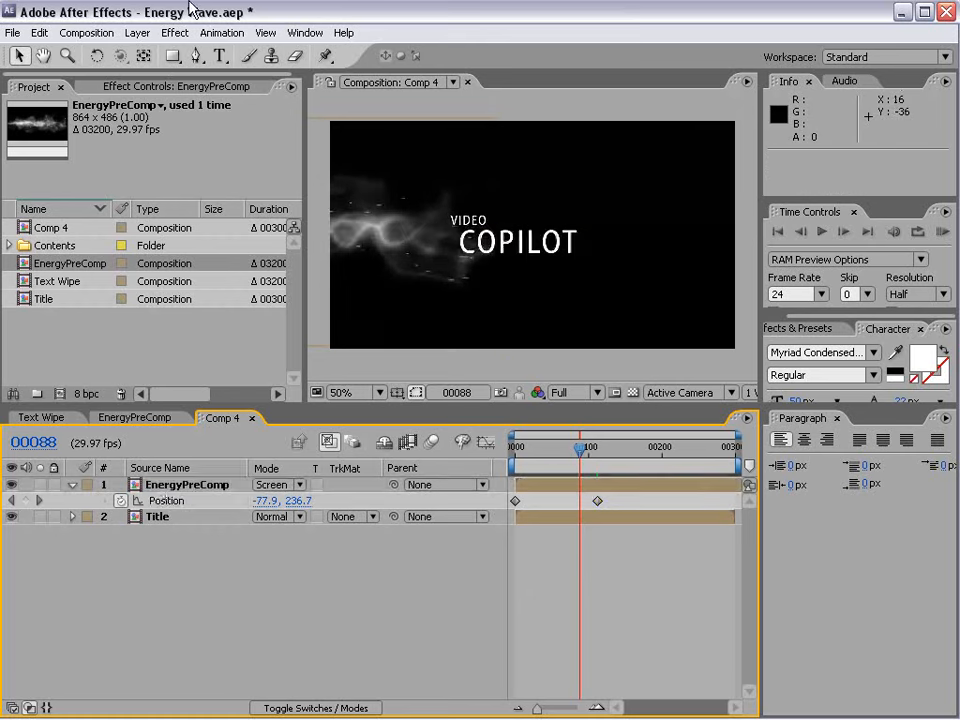
Create a black 864 x 486 solid named "Colorize" in Comp 4.
click(137, 32)
mouse_move(200, 52)
click(407, 69)
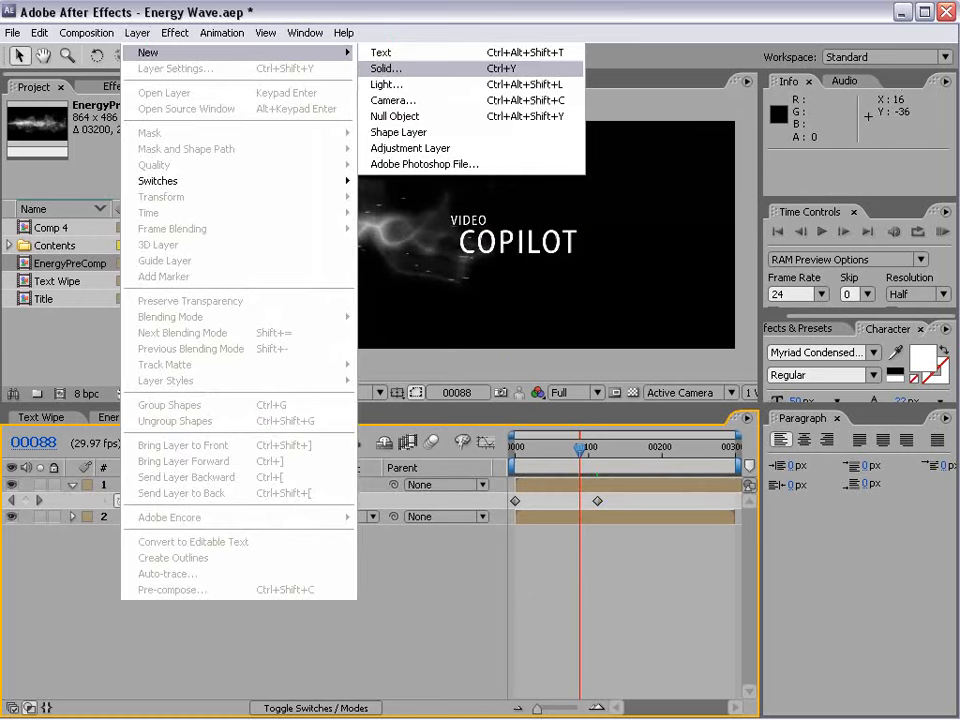
text(Colorize)
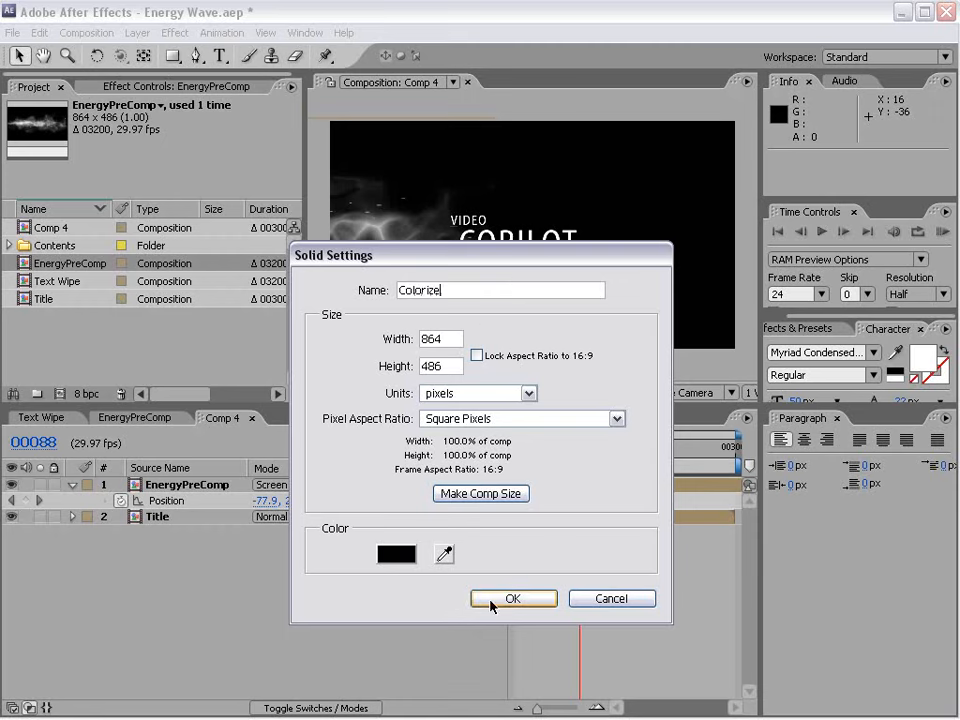
click(512, 598)
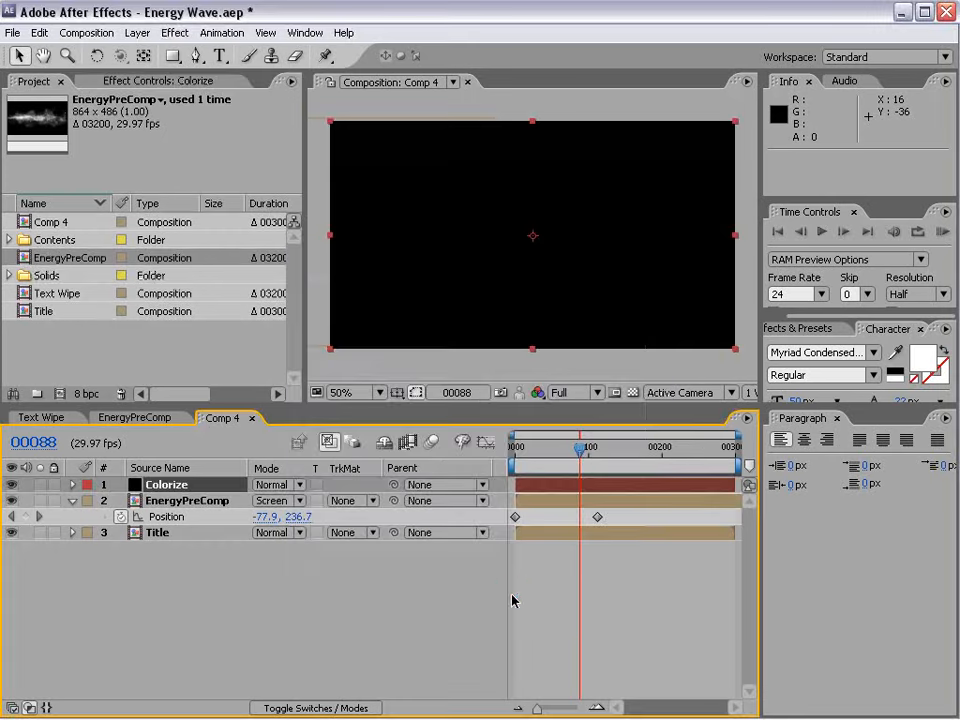
Apply the Ramp effect to the Colorize solid and set its shape to Radial Ramp.
click(173, 33)
mouse_move(231, 300)
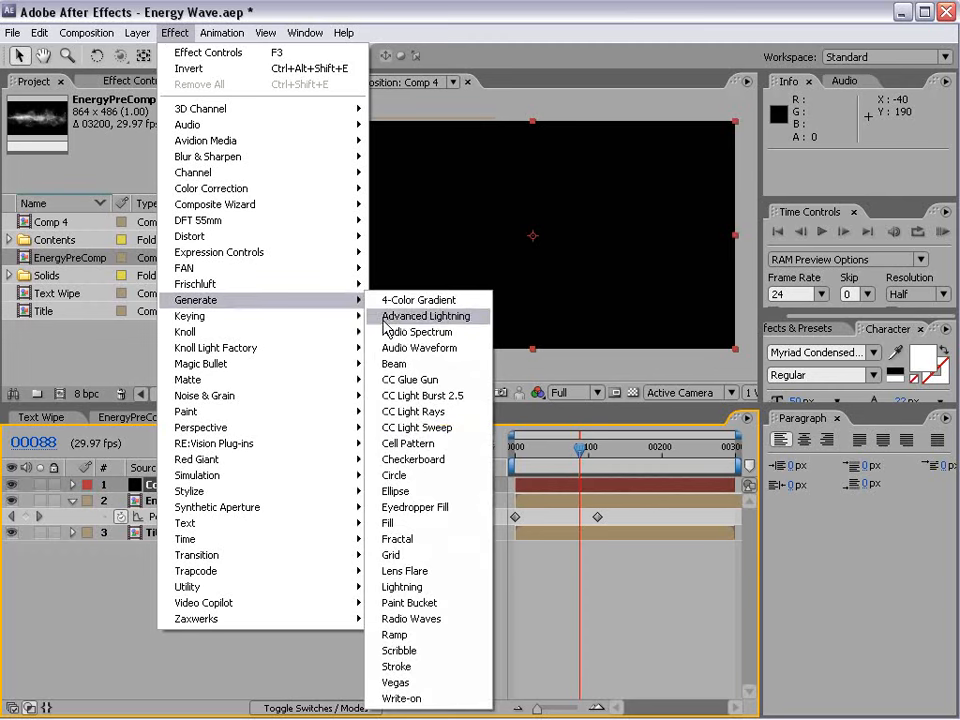
click(420, 636)
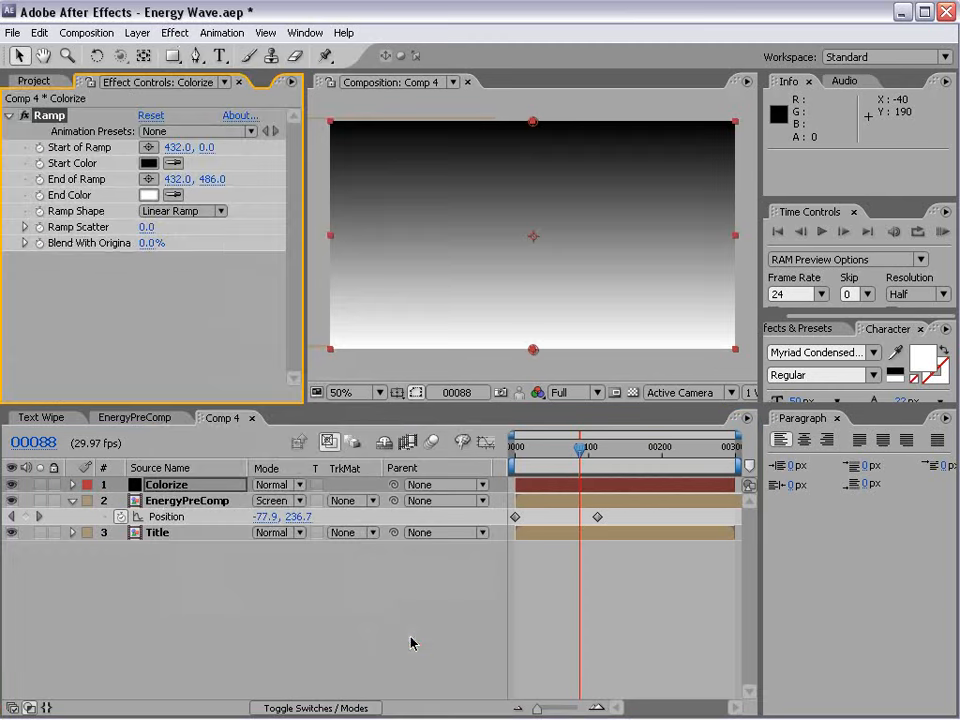
click(175, 211)
click(157, 181)
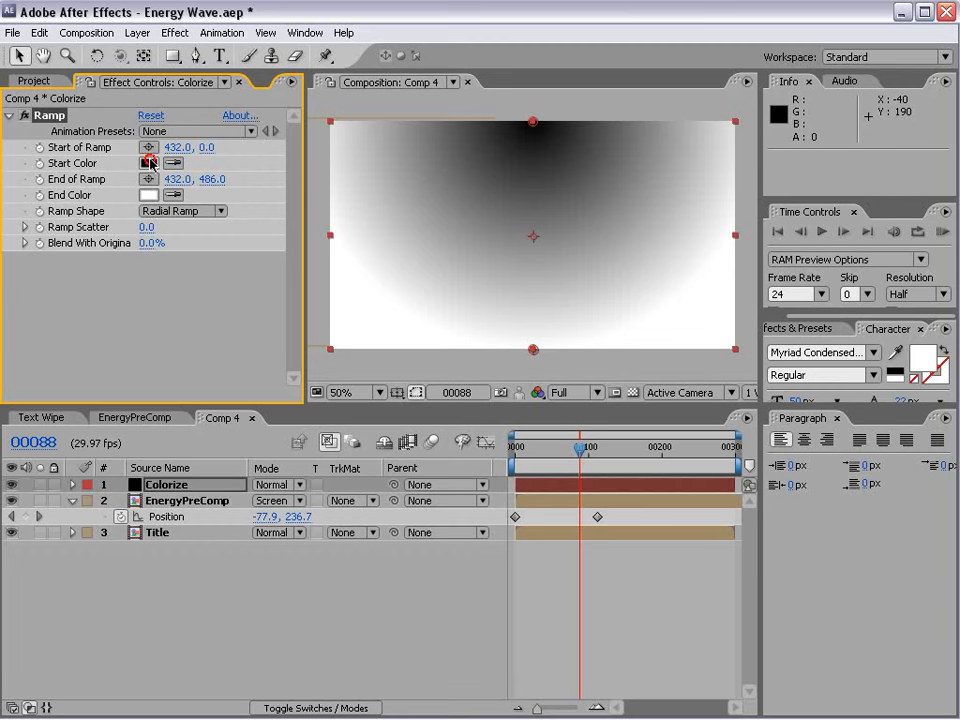
Set the ramp's start color to a bright red.
click(148, 163)
click(561, 435)
click(731, 405)
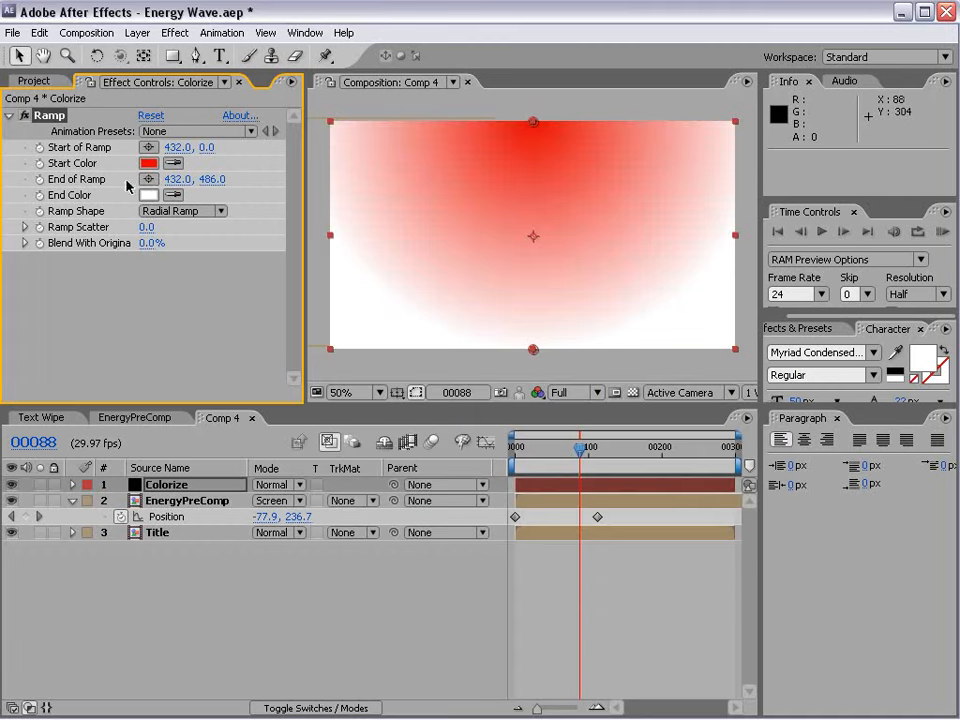
Set the ramp's end color to a fully saturated, bright cyan.
click(148, 195)
click(570, 519)
click(503, 416)
drag(503, 416, 551, 403)
drag(570, 512, 568, 523)
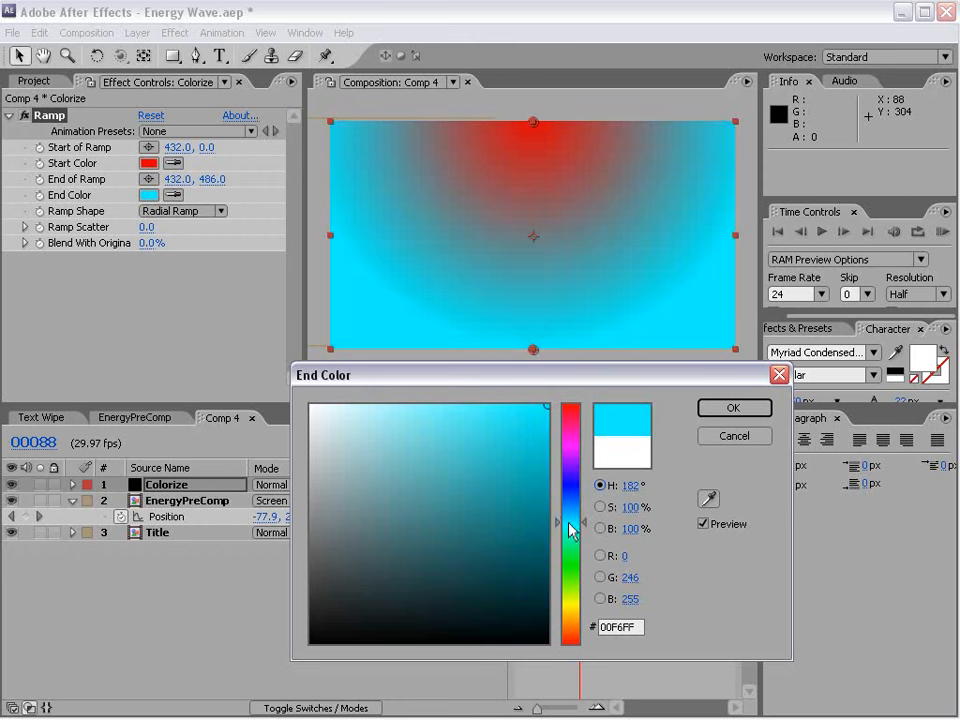
click(731, 408)
Move the ramp's start point to 432, 208 and end point to 432, 602, and set the Colorize layer's blending mode to Color.
drag(533, 122, 535, 225)
drag(533, 349, 525, 399)
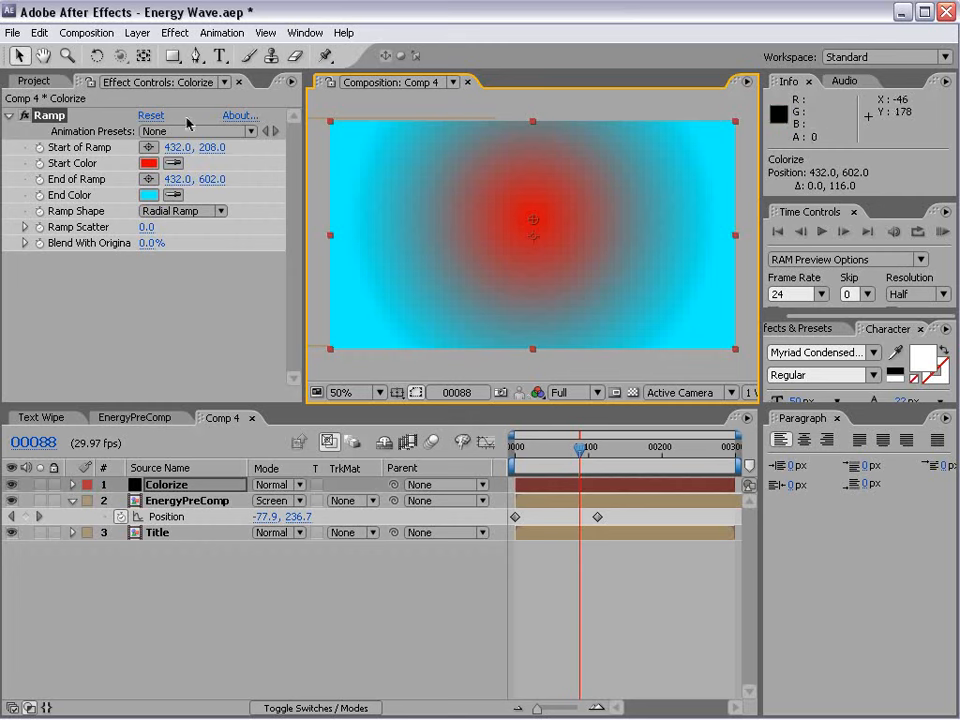
click(271, 488)
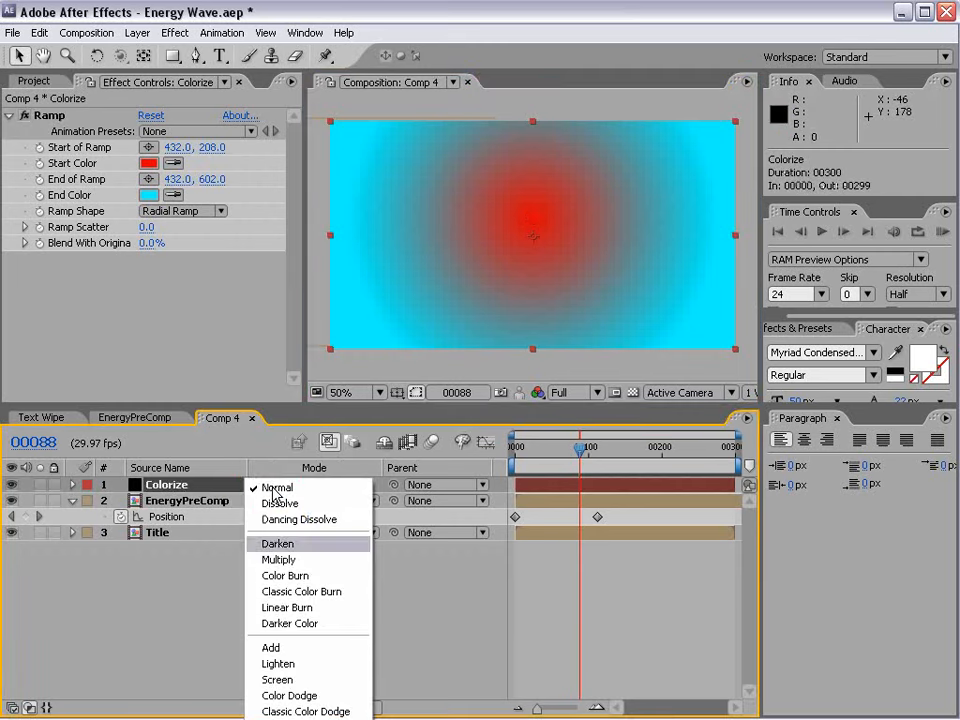
click(280, 719)
click(279, 484)
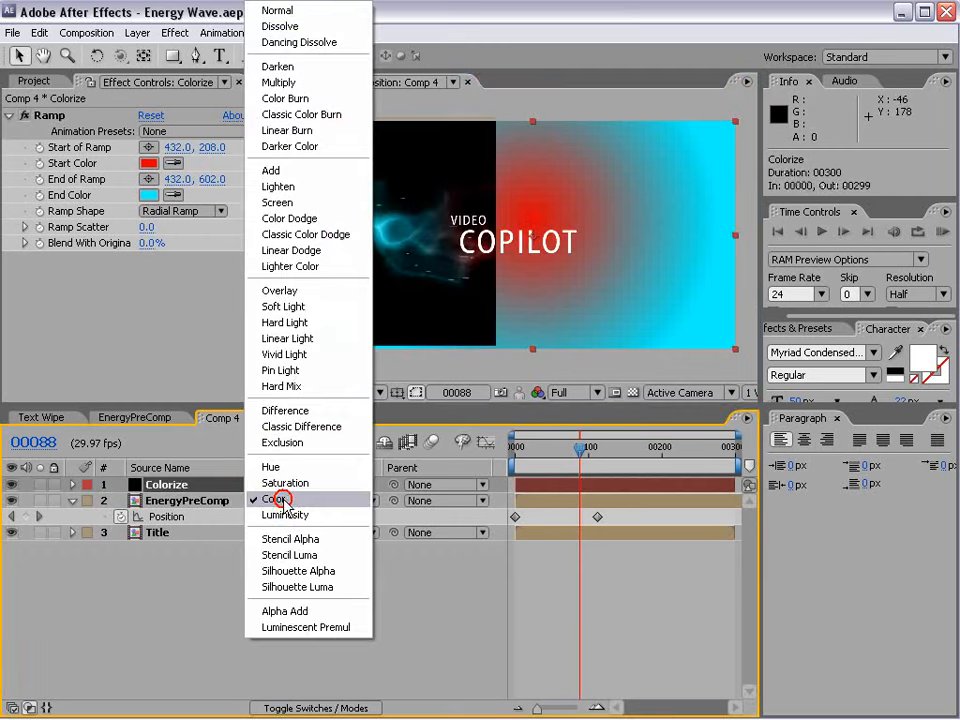
click(284, 500)
Create a new black solid, 864 by 486 pixels, in the composition.
click(136, 32)
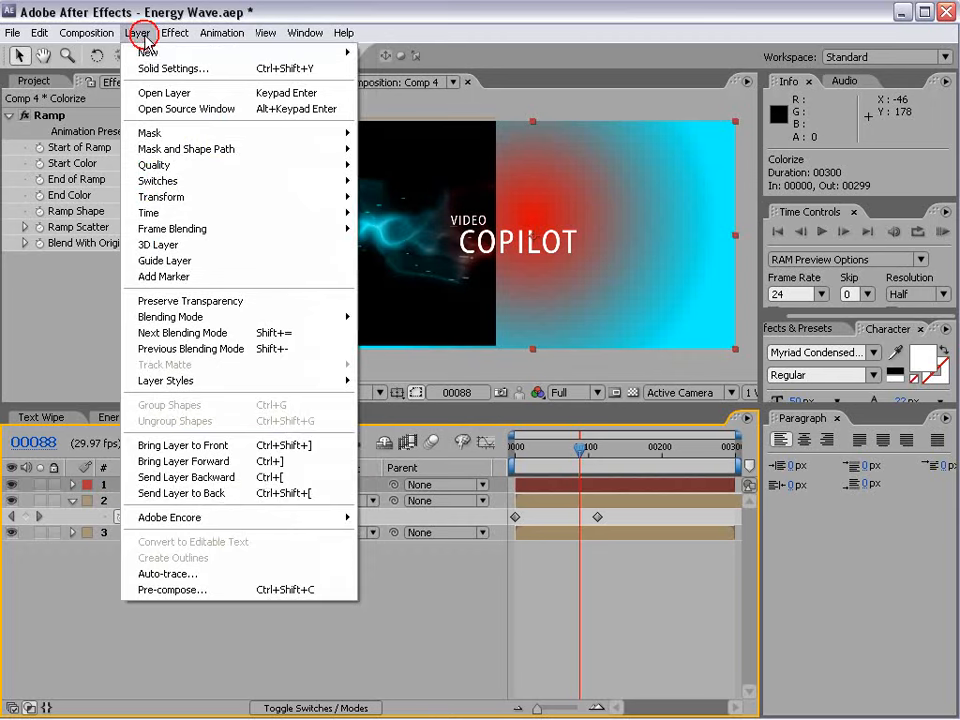
mouse_move(141, 55)
click(388, 68)
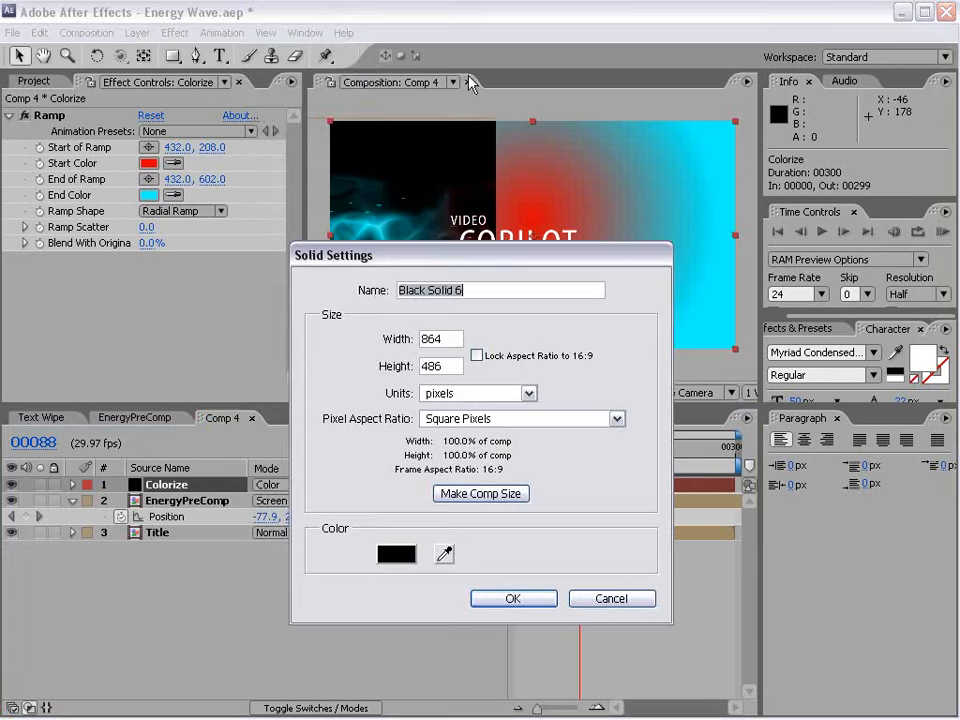
click(494, 601)
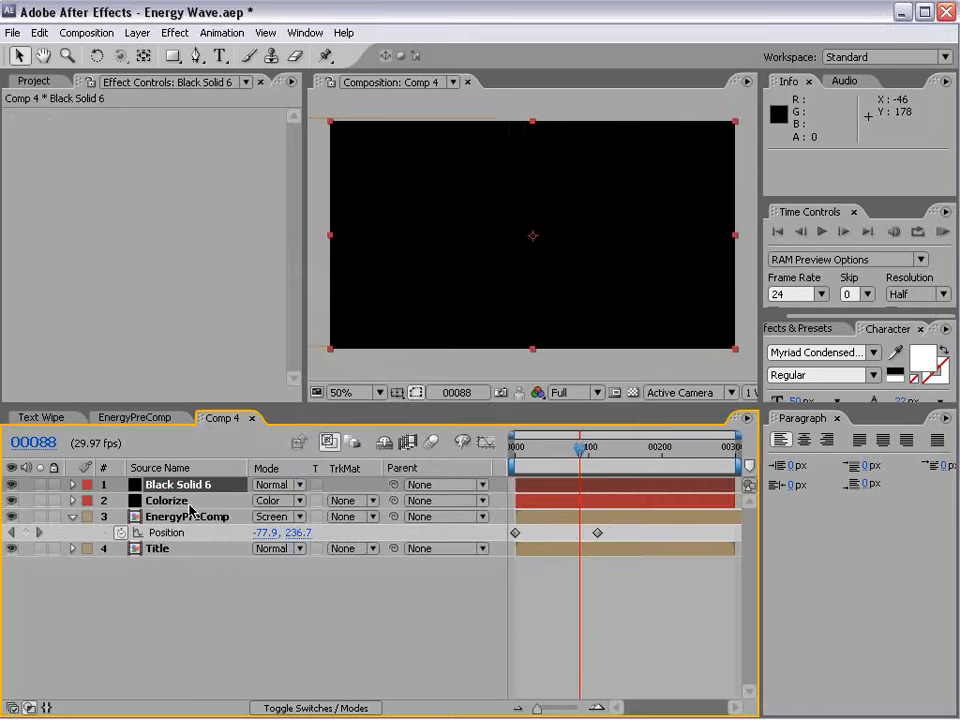
Move the new black solid below the Title layer and rename it BG.
drag(171, 488, 167, 583)
click(162, 549)
key(Return)
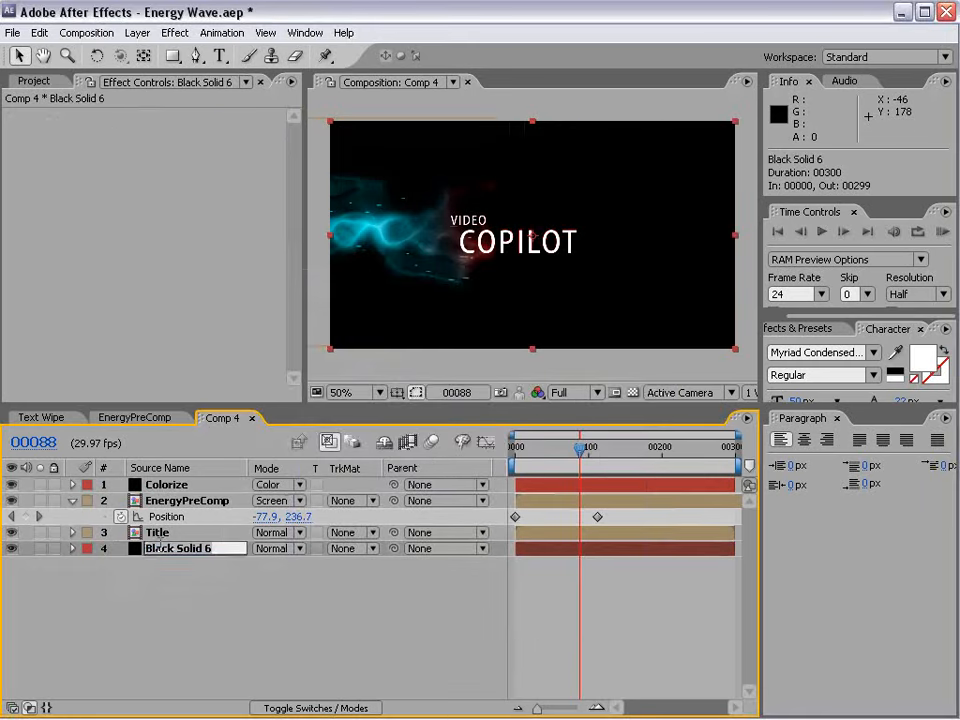
text(BG)
click(600, 653)
At frame 49, move the Colorize layer's ramp end point straight down to 432, 726.
drag(580, 447, 557, 466)
click(172, 485)
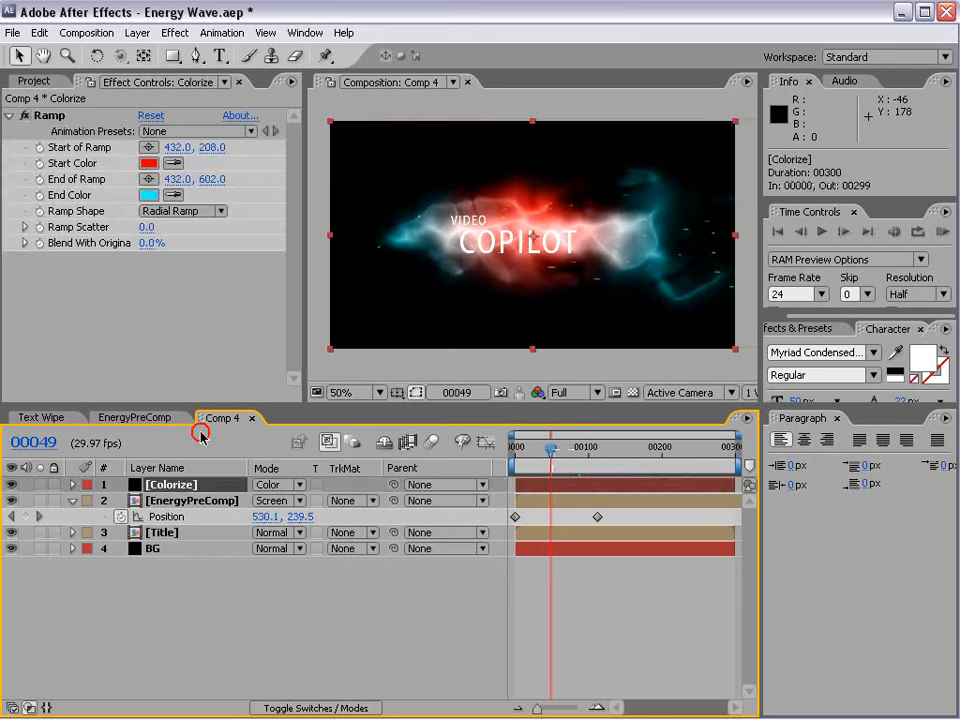
click(50, 120)
key(comma)
mouse_move(535, 326)
mouse_down()
mouse_move(534, 388)
mouse_move(533, 351)
mouse_up()
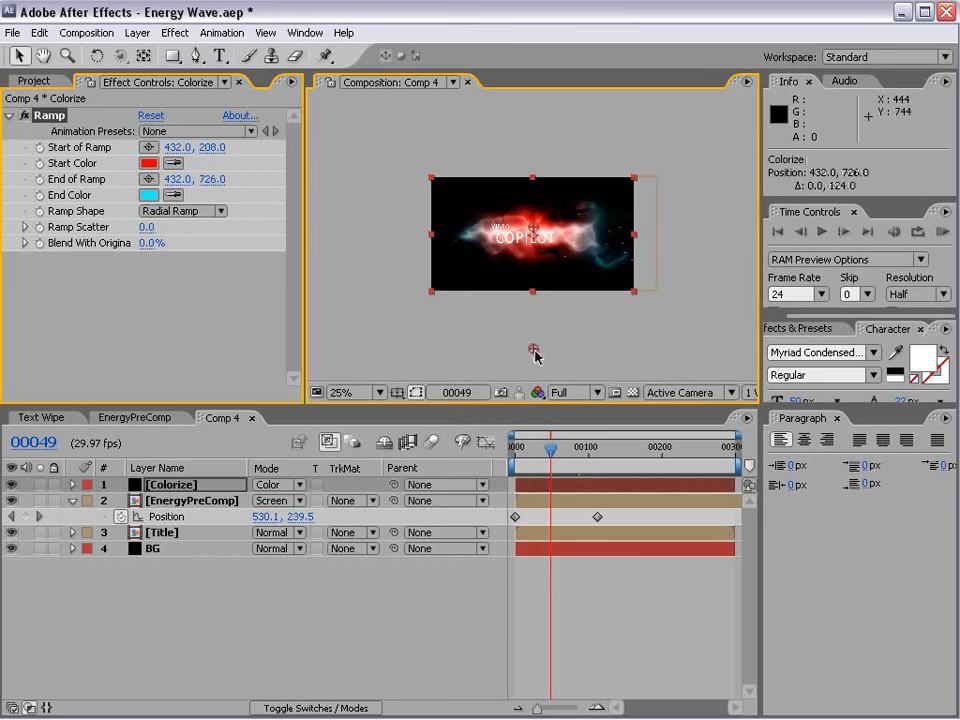
Apply the Tint effect to the Colorize layer and lower its Amount to Tint to partly desaturate the ramp colors.
click(175, 32)
mouse_move(253, 188)
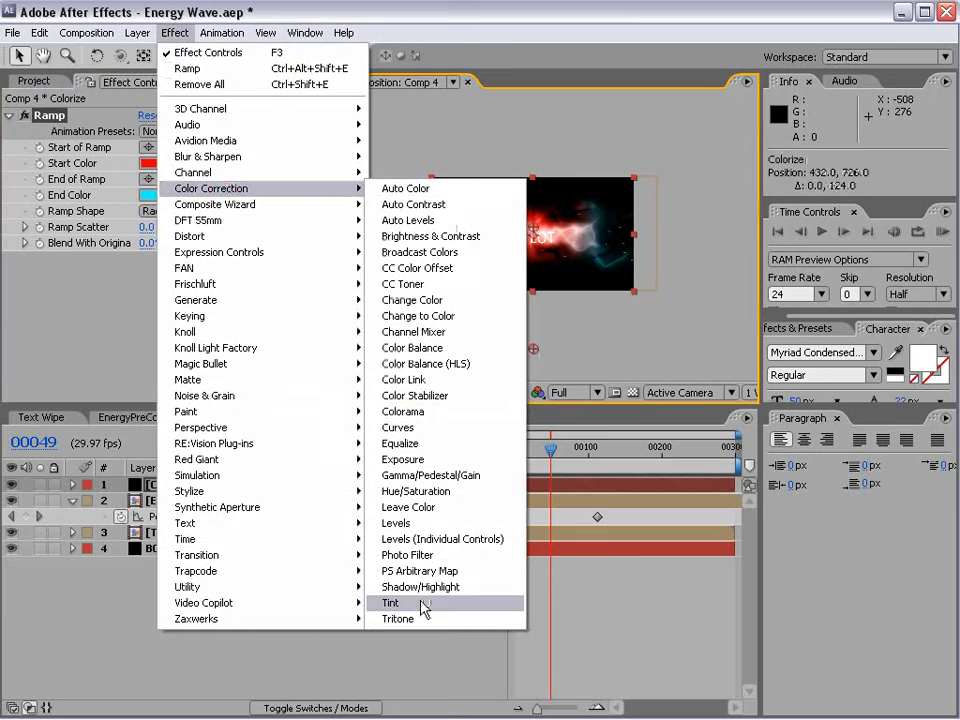
click(422, 605)
key(period)
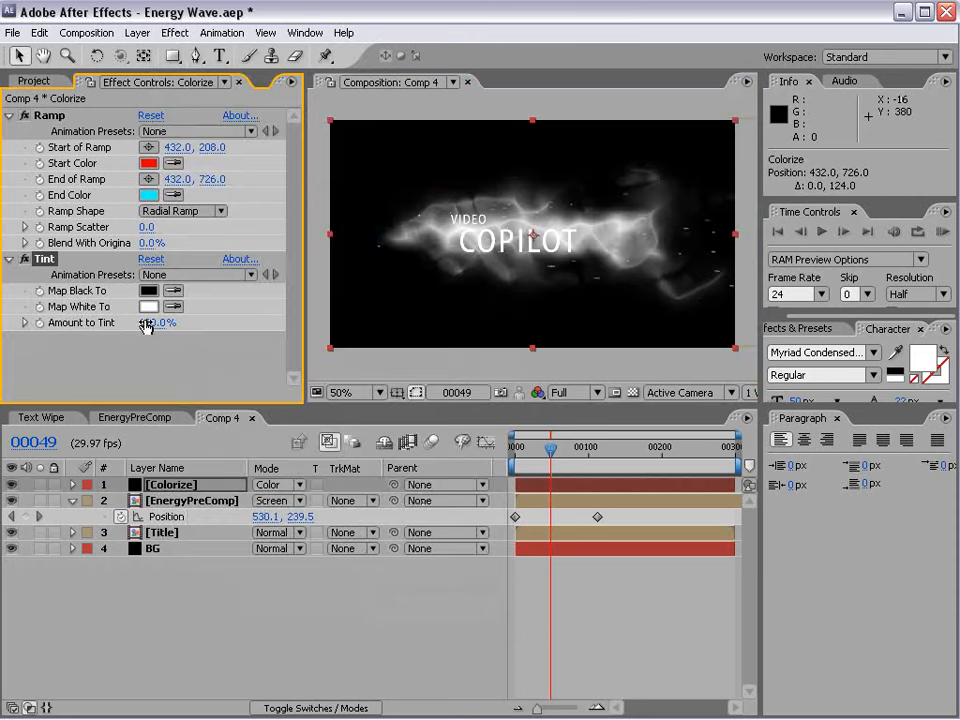
drag(145, 325, 8, 340)
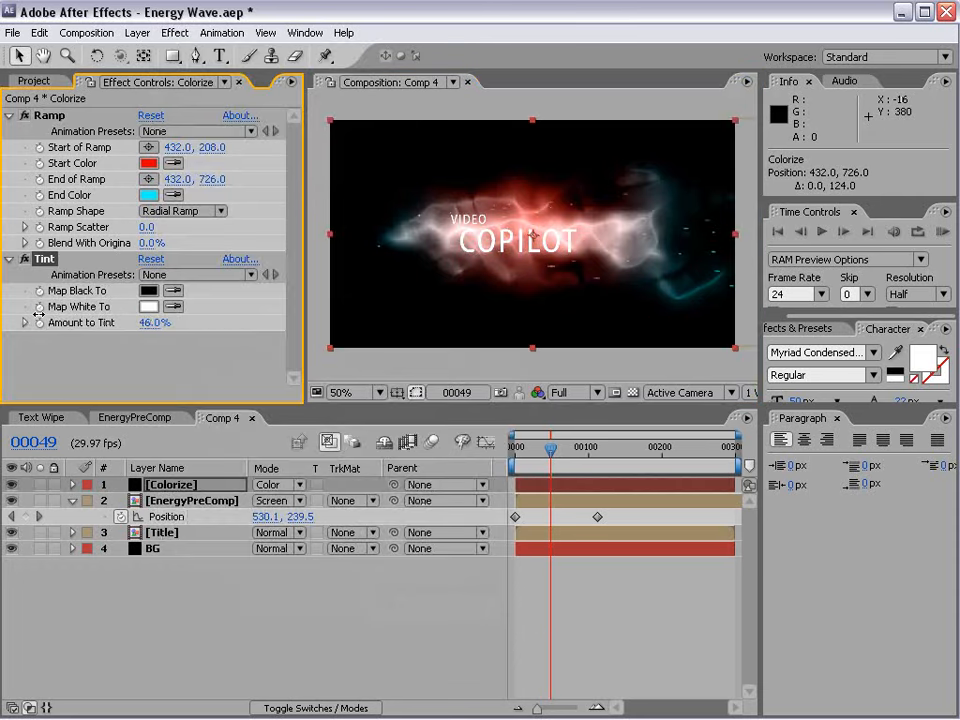
Move the EnergyPreComp layer's last Position keyframe earlier, to frame 69, and go to frame 20.
drag(556, 450, 509, 463)
drag(546, 452, 530, 452)
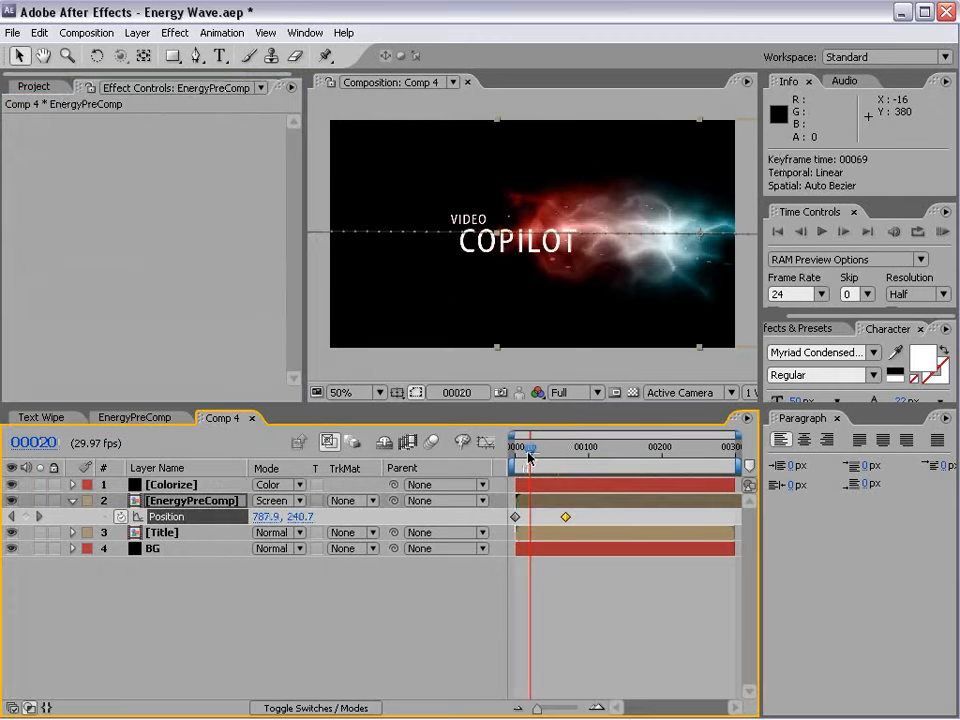
Fade in the Title layer with Opacity keyframes of 0% at frame 20 and 100% at frame 39.
click(160, 548)
key(t)
click(150, 532)
key(t)
click(121, 548)
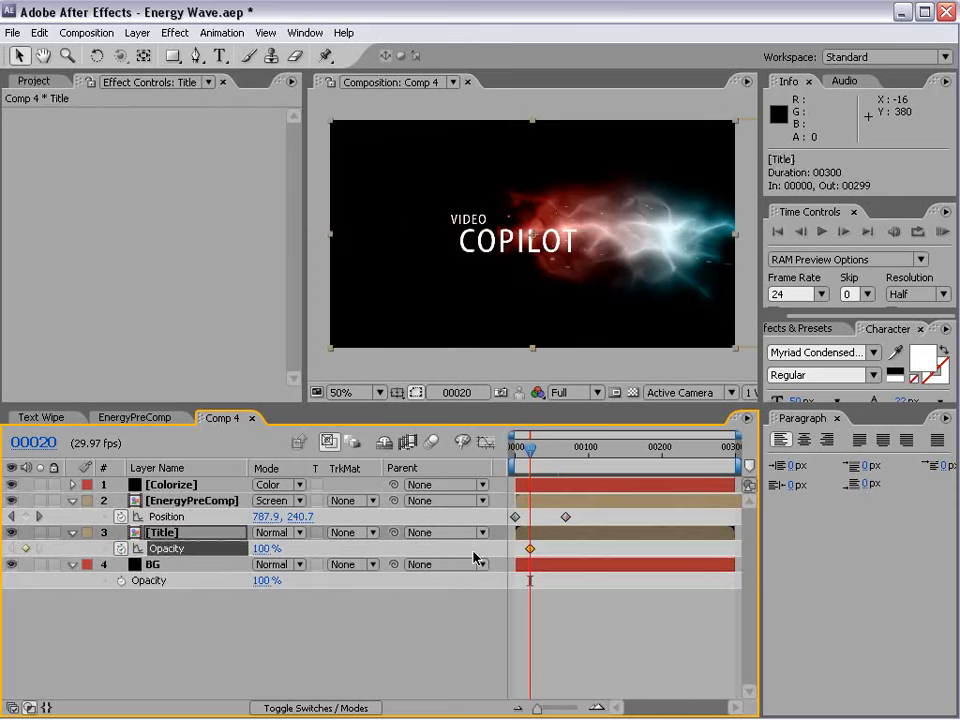
drag(530, 549, 544, 549)
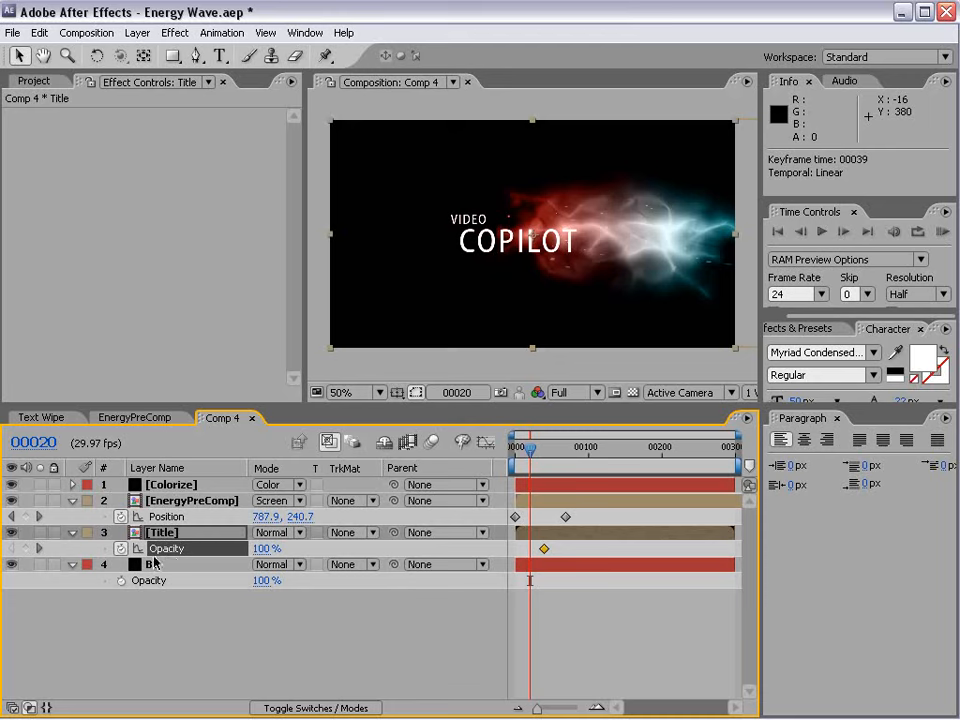
click(267, 548)
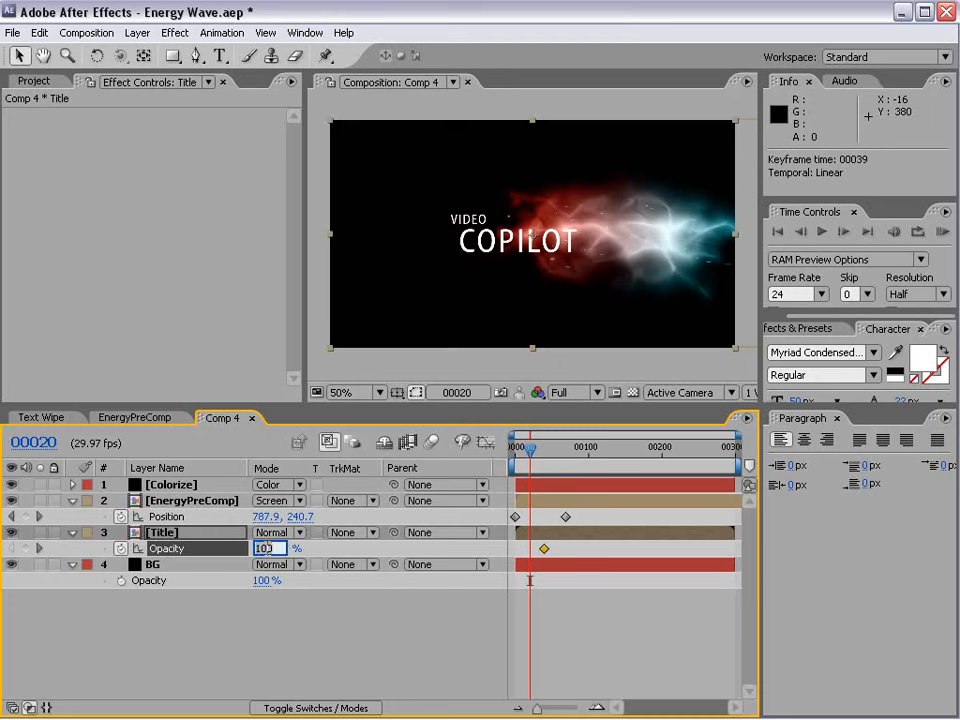
text(0)
key(Return)
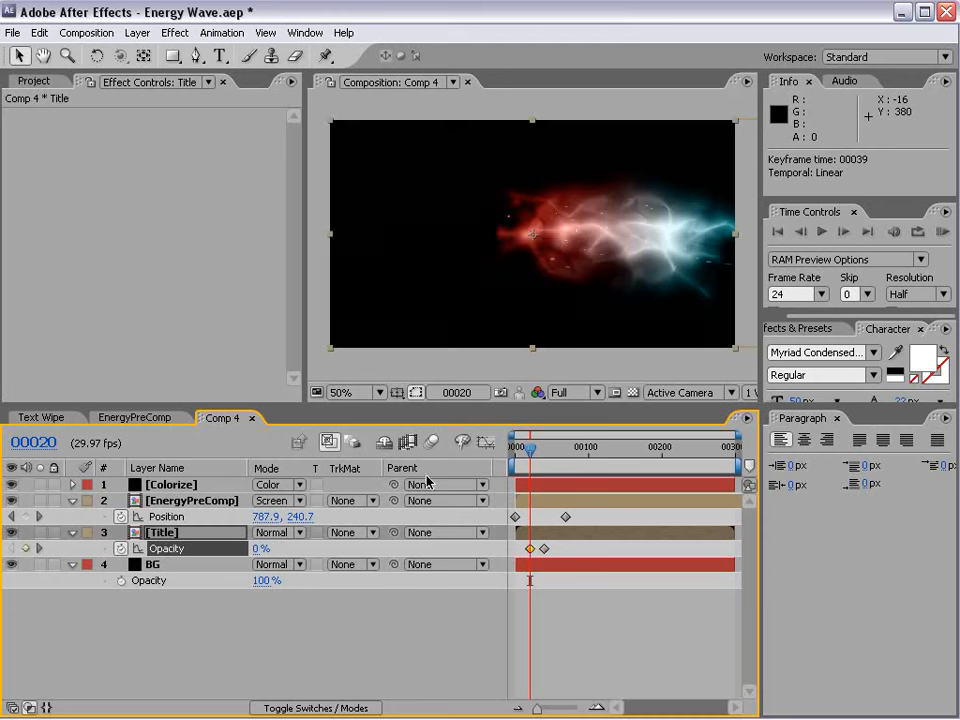
Check the title's opacity curve and preview how its fade-in matches the passing energy wave around frame 23.
click(486, 441)
mouse_move(528, 447)
mouse_down()
mouse_move(540, 452)
mouse_move(531, 450)
mouse_up()
key(shift+F3)
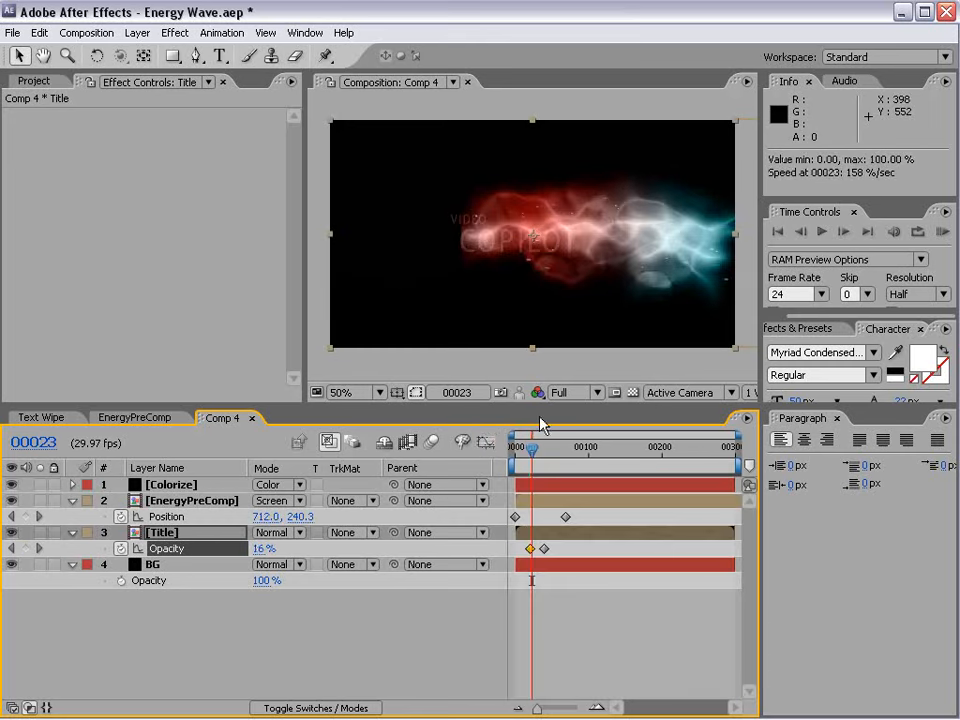
key(equal)
key(space)
drag(553, 571, 718, 608)
mouse_move(547, 449)
mouse_down()
mouse_move(566, 449)
mouse_move(547, 452)
mouse_up()
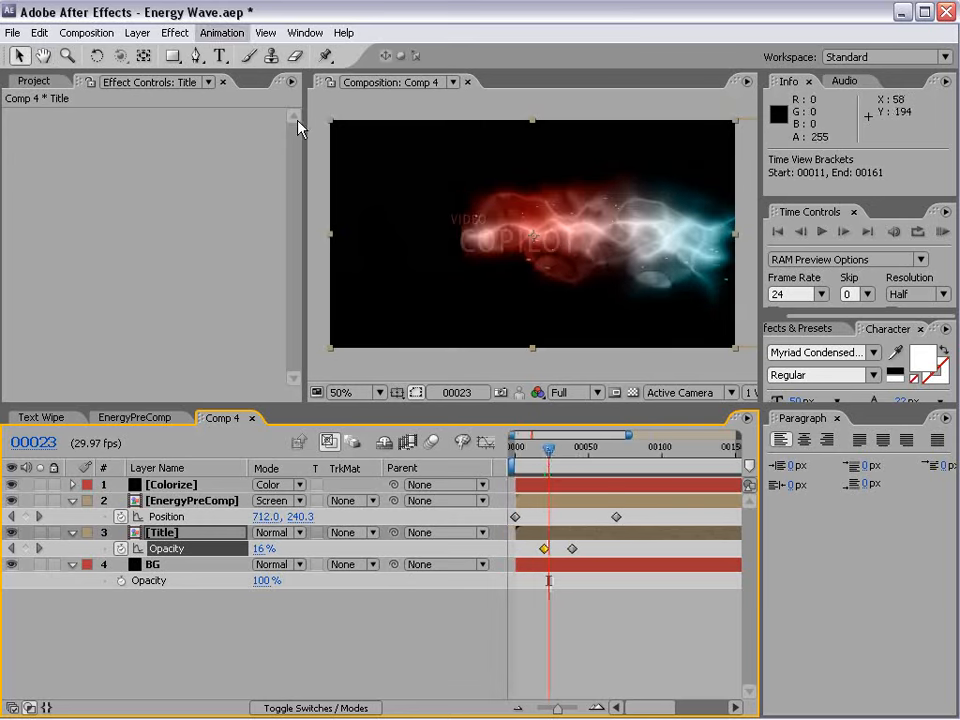
Apply the Turbulent Displace effect to the Title layer and, with that layer soloed, set the displacement size to 23.
click(176, 33)
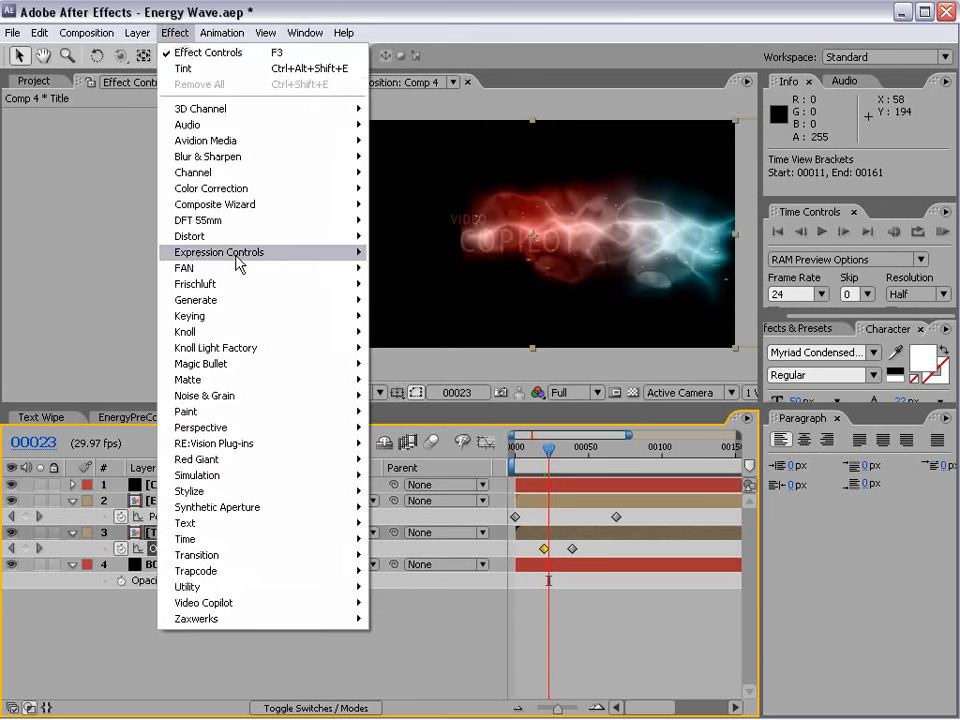
mouse_move(240, 240)
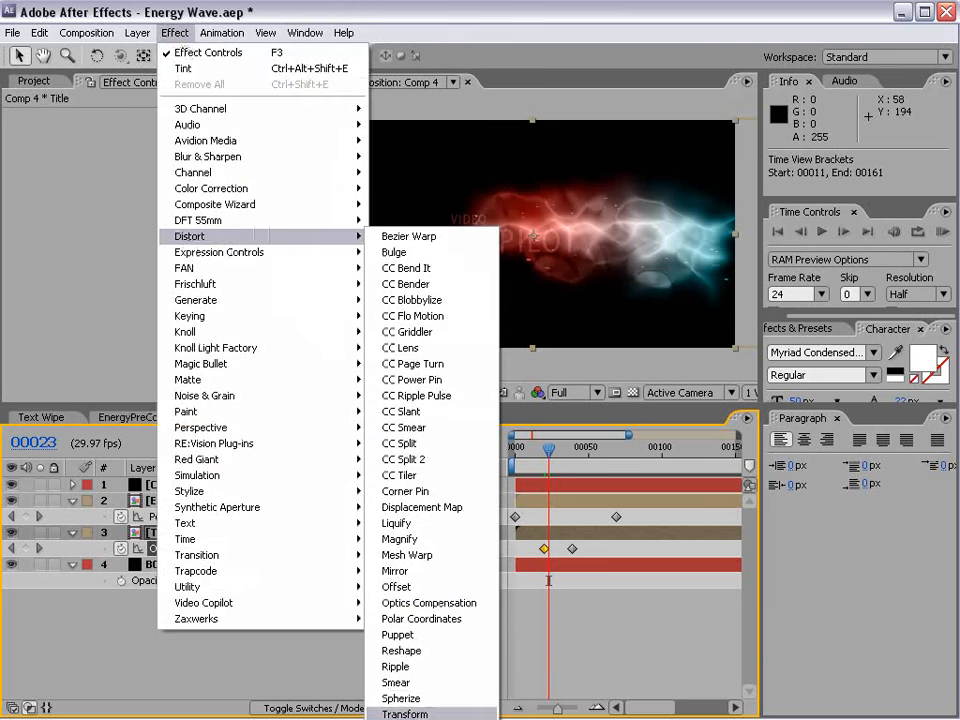
click(430, 712)
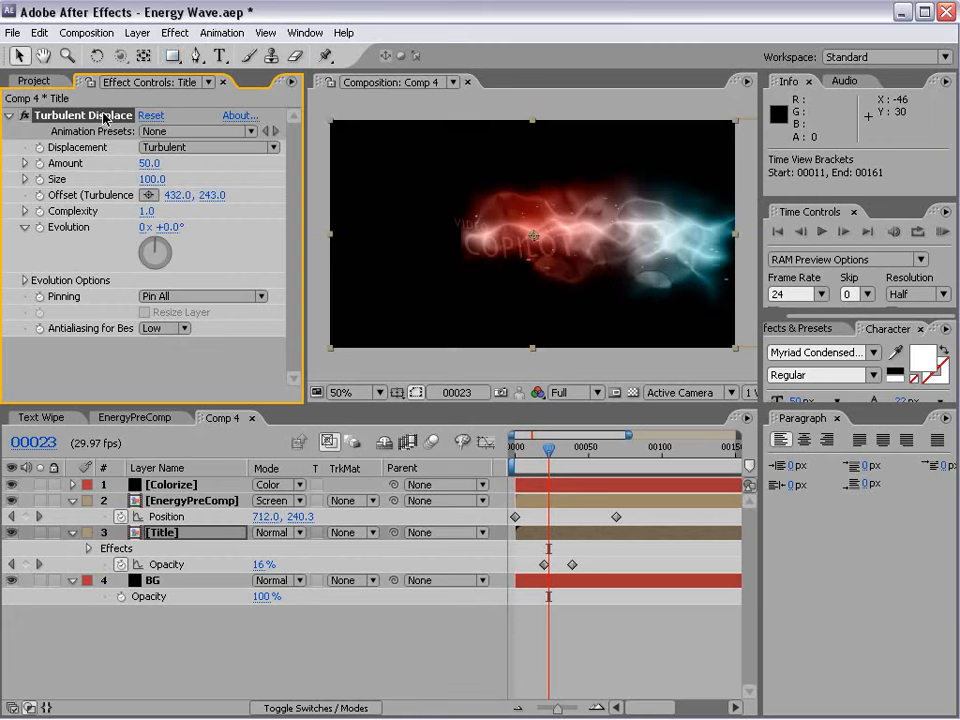
click(40, 533)
drag(157, 181, 103, 197)
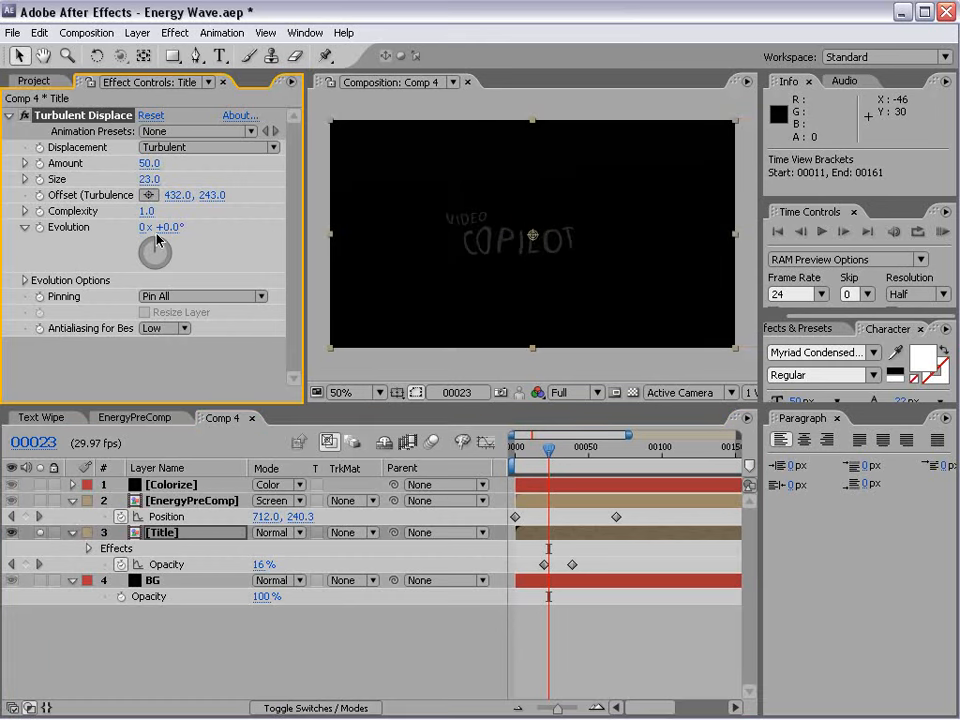
Set the title's displacement type to Twist and vary its evolution up to 2x +71° to test the distortion.
drag(170, 235, 810, 214)
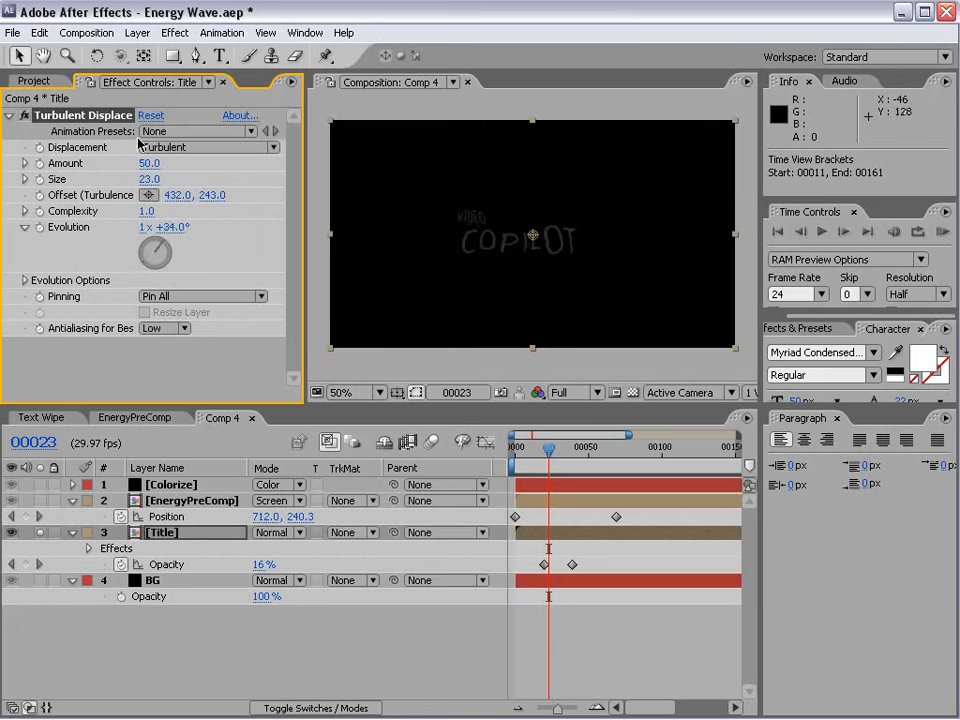
click(205, 147)
click(201, 184)
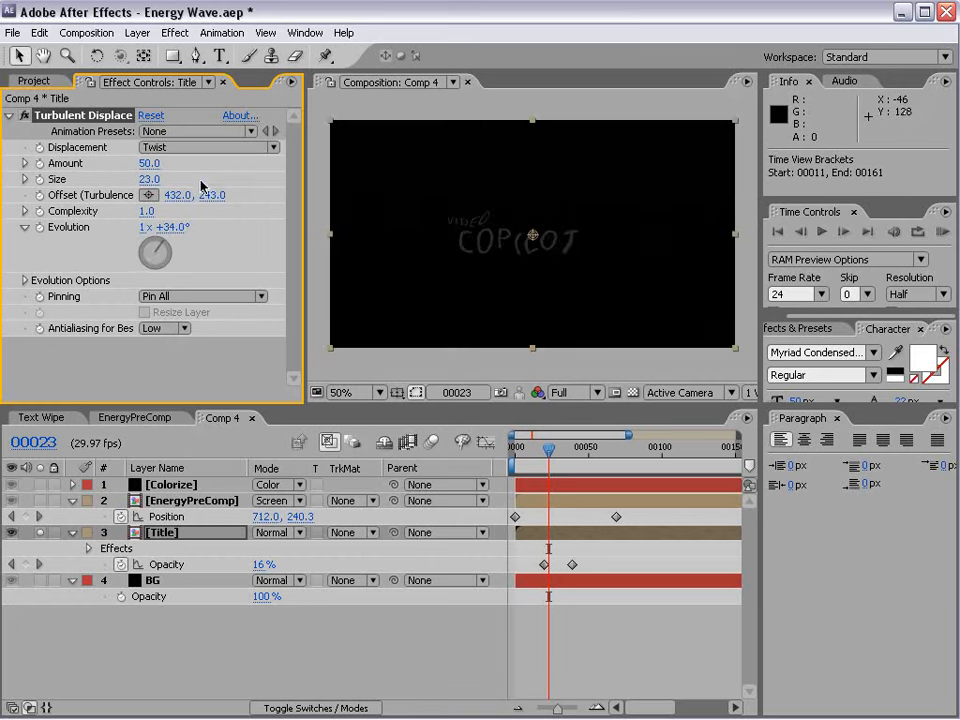
drag(165, 228, 426, 268)
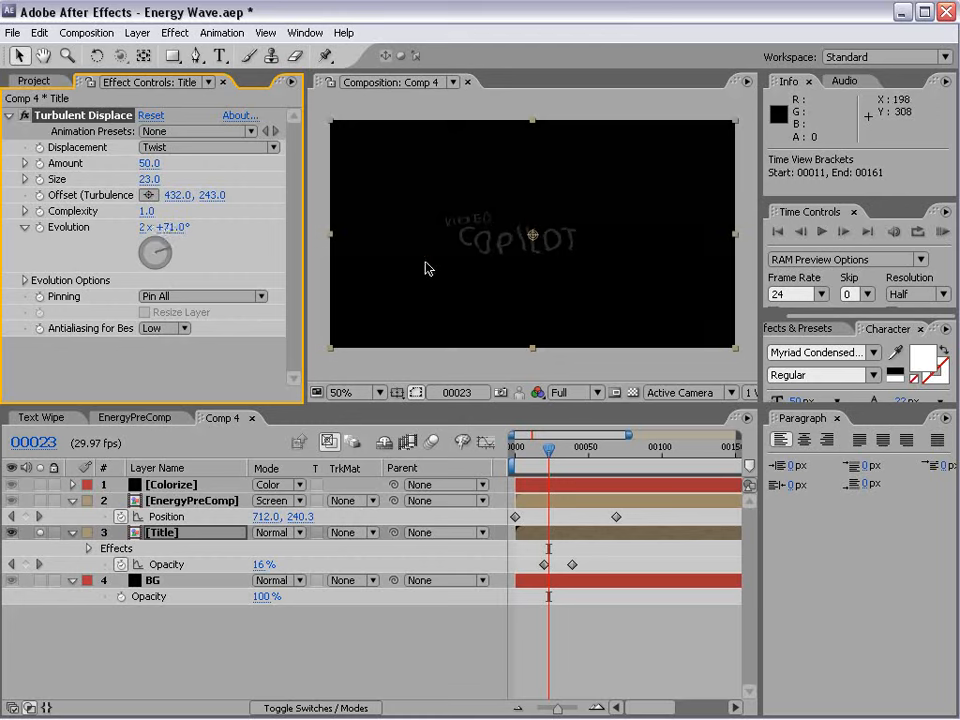
Drive the Evolution of the title's Turbulent Displace with the expression time*500.
alt+click(40, 228)
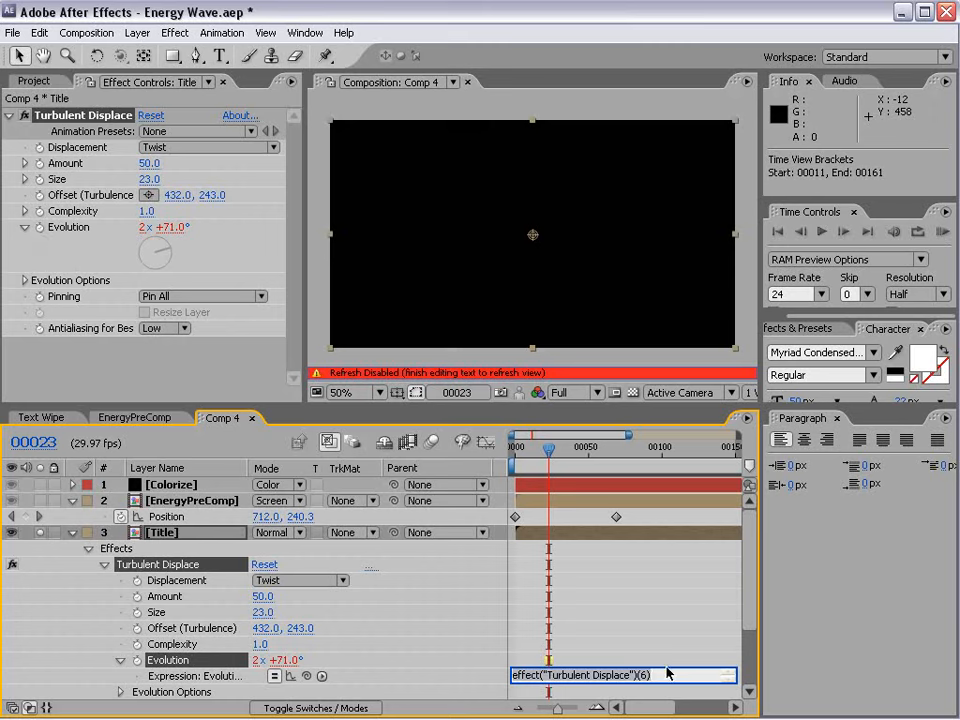
text(time*500)
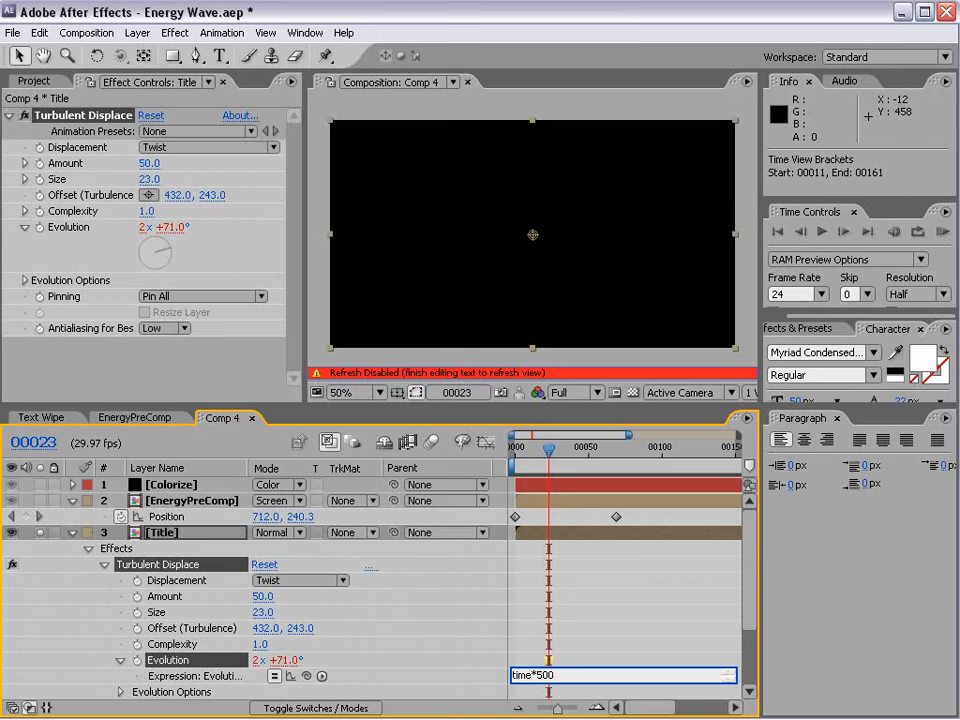
click(564, 660)
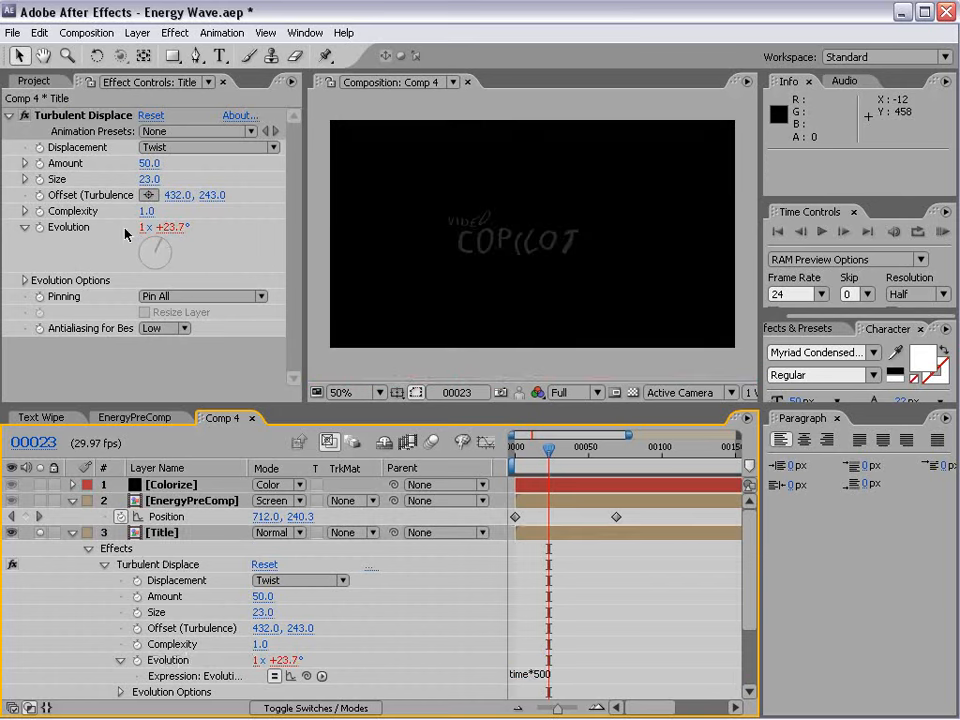
Set a keyframe for the title's displacement Amount of 50 at frame 71.
drag(578, 461, 619, 462)
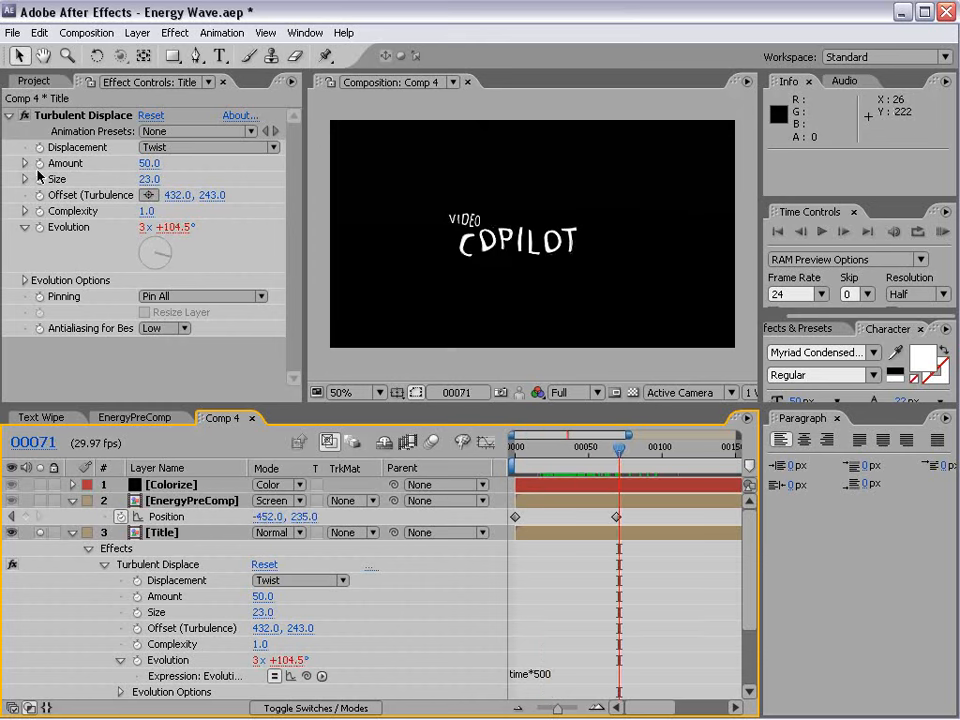
click(39, 163)
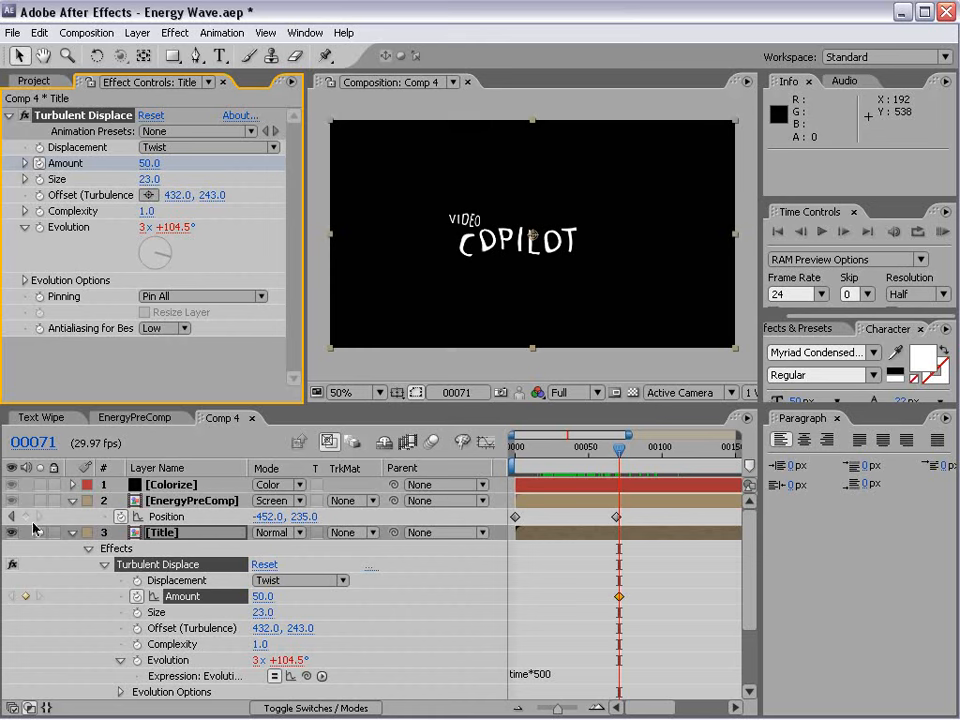
Turn off the Title layer's solo and show only its animated properties in the timeline.
click(75, 545)
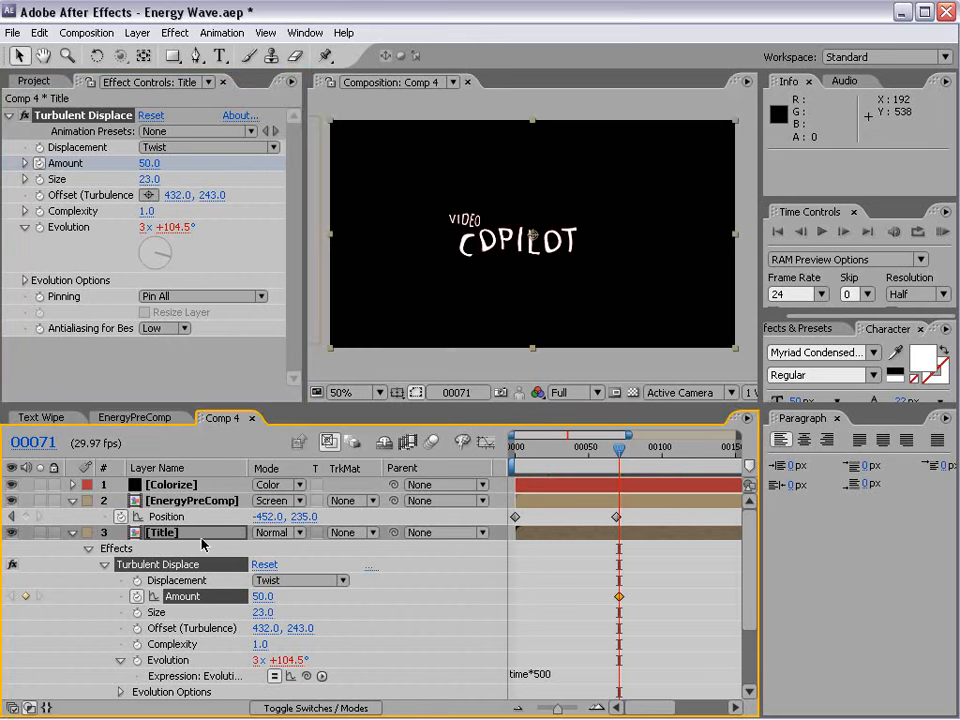
click(72, 532)
key(u)
key(u)
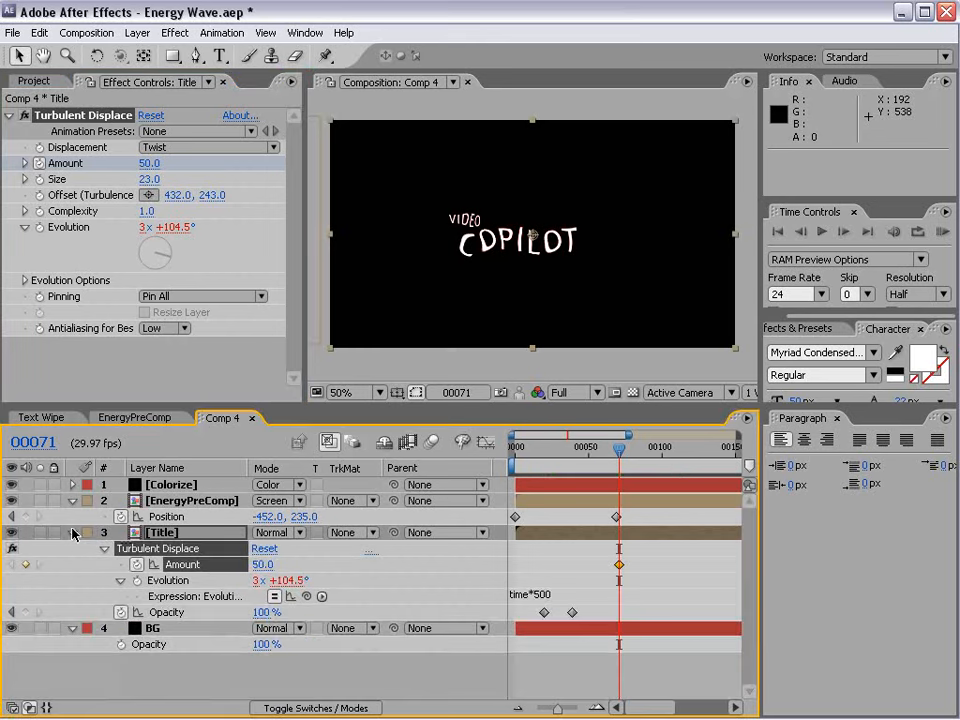
Move the Amount keyframe of 50 to frame 40 and set the displacement Amount to 0 at frame 50.
drag(616, 453, 592, 472)
drag(617, 565, 574, 564)
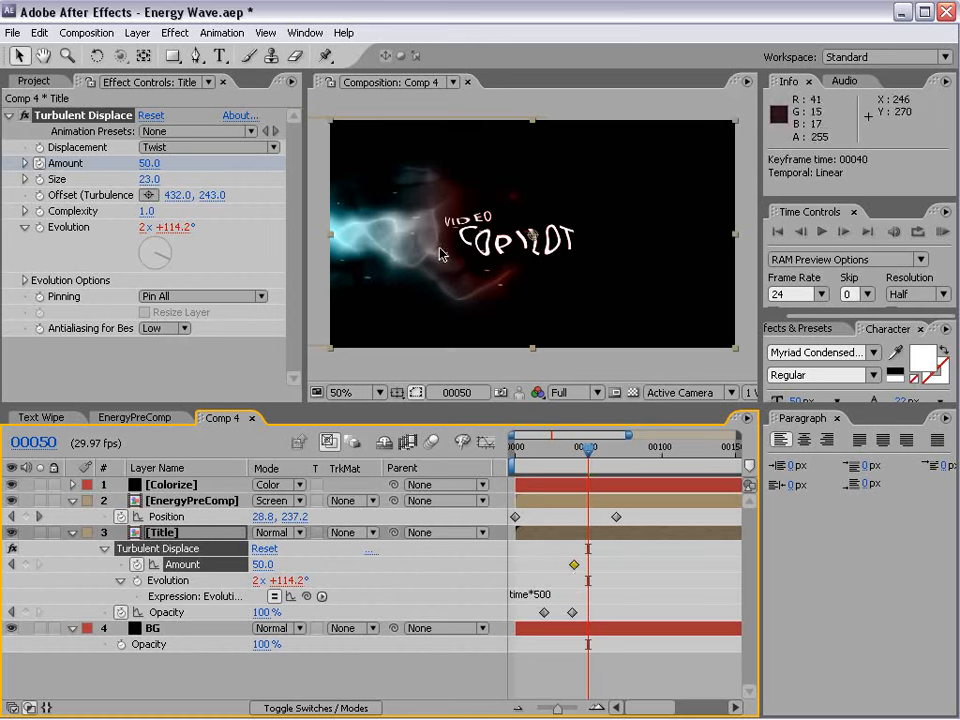
click(149, 164)
text(0)
key(Return)
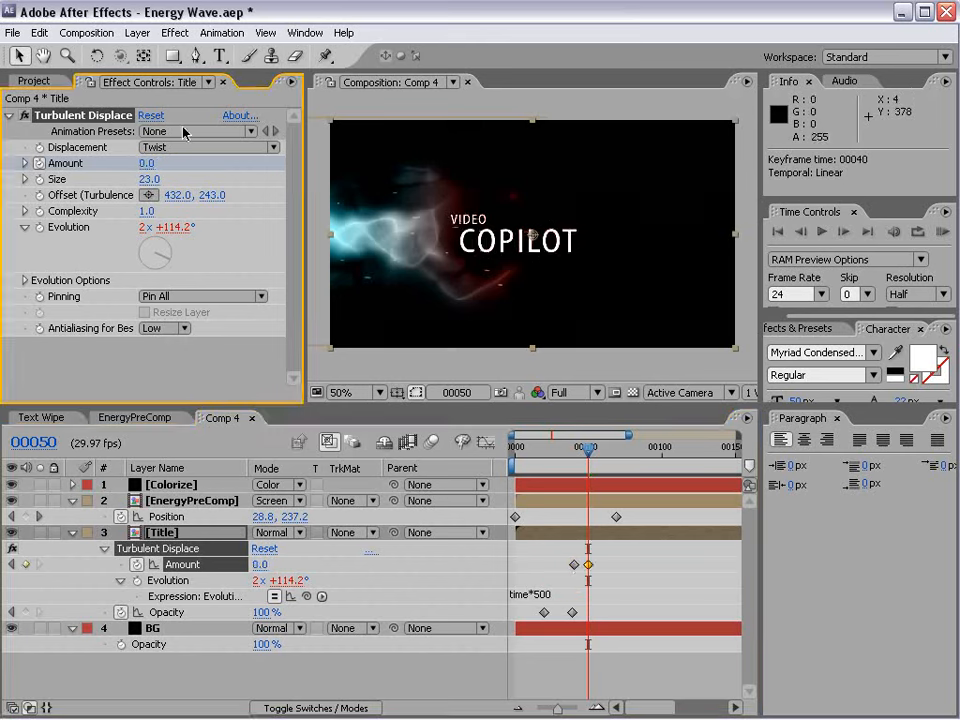
Move the zero Amount keyframe to frame 52, ease it, and lengthen its incoming handle for a smoother curve.
mouse_move(593, 460)
mouse_down()
mouse_move(554, 464)
mouse_move(594, 456)
mouse_up()
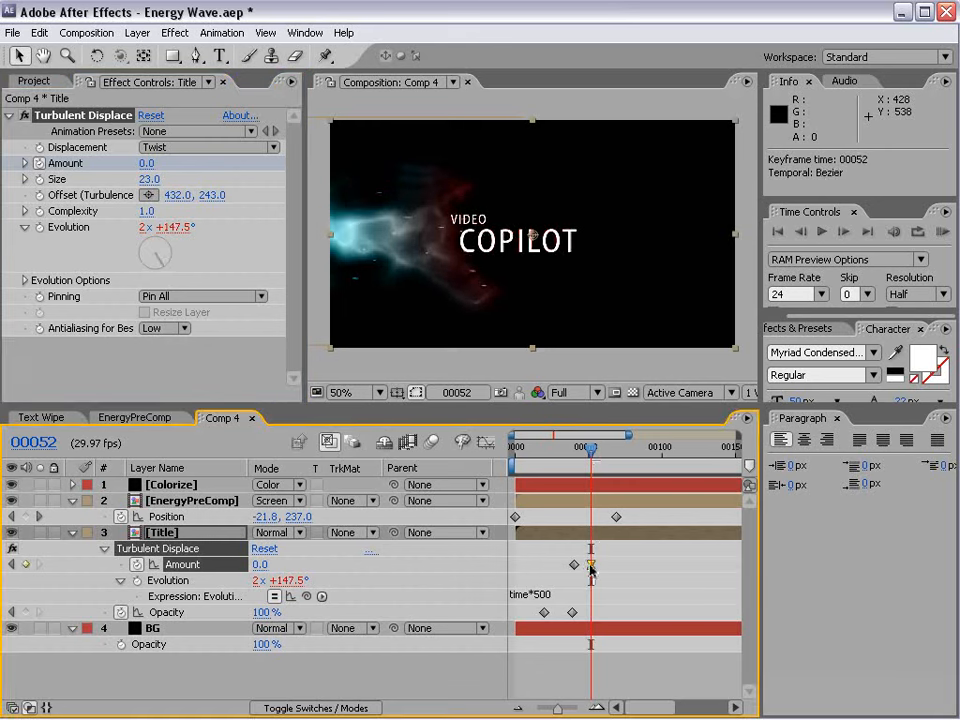
click(487, 444)
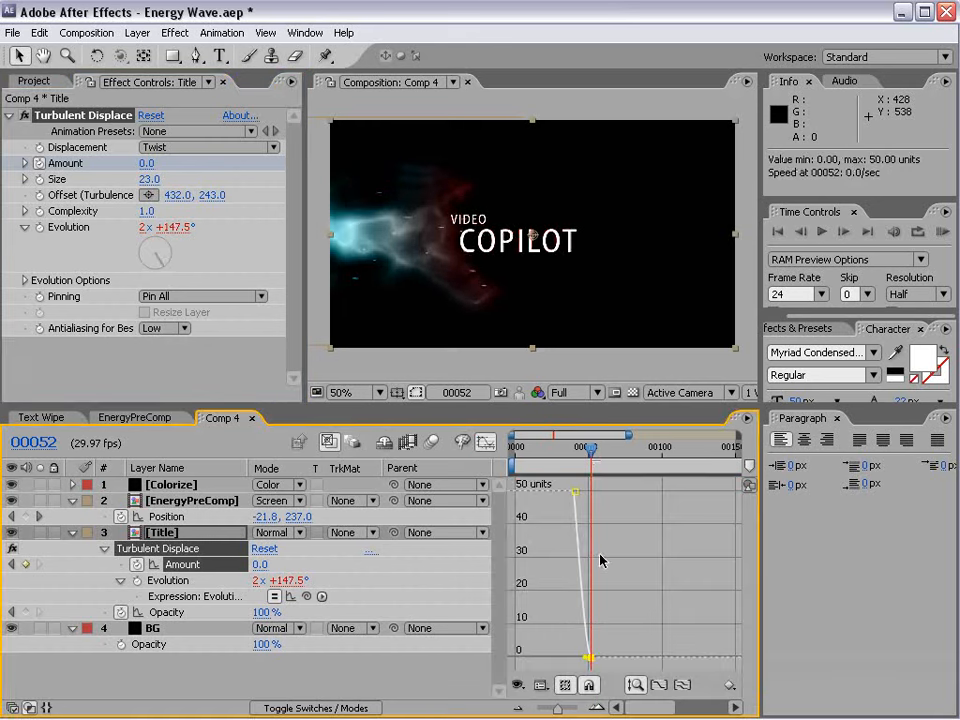
click(584, 660)
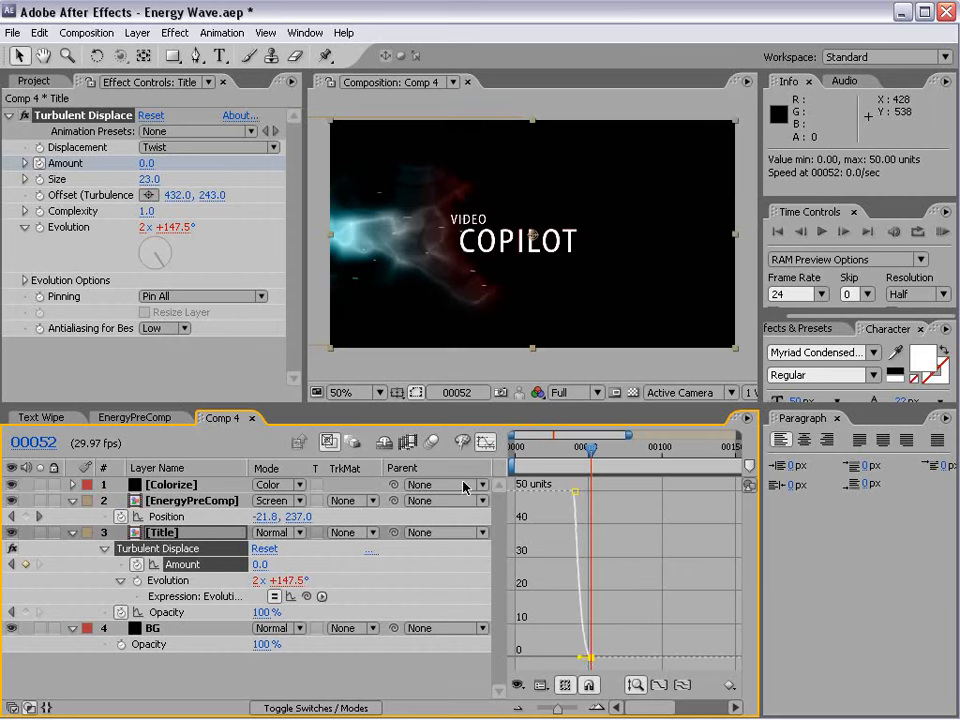
Lengthen the incoming handle of the zero Amount keyframe further for a softer settle, and return to the full keyframe timeline.
key(equal)
key(equal)
key(equal)
key(space)
drag(578, 619, 651, 616)
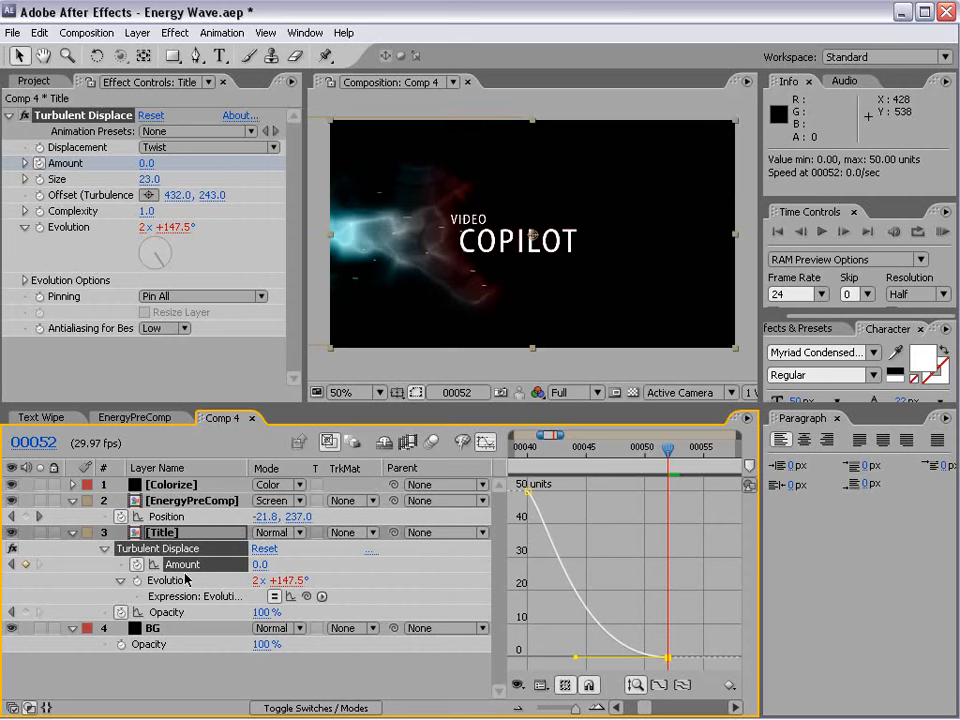
click(589, 658)
drag(575, 657, 565, 660)
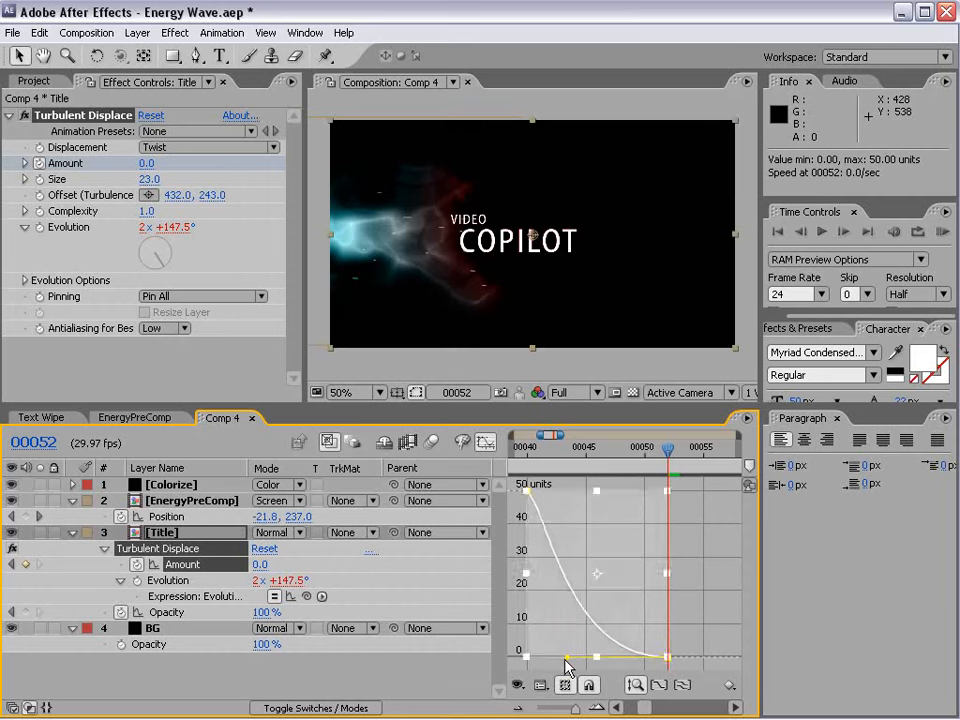
drag(565, 458, 567, 488)
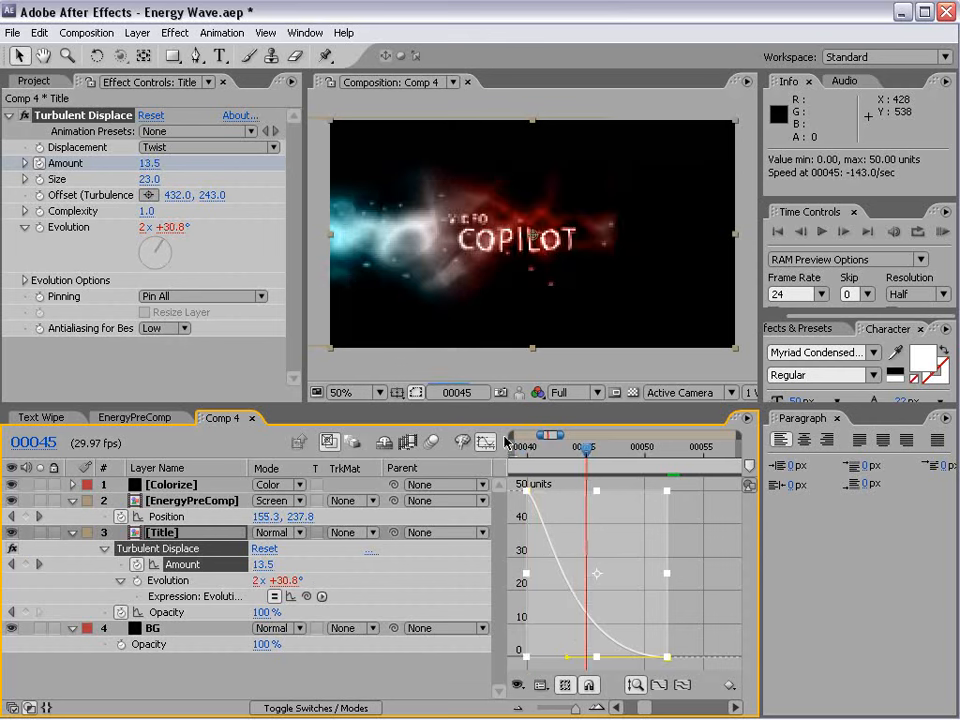
click(486, 443)
key(minus)
key(minus)
click(836, 418)
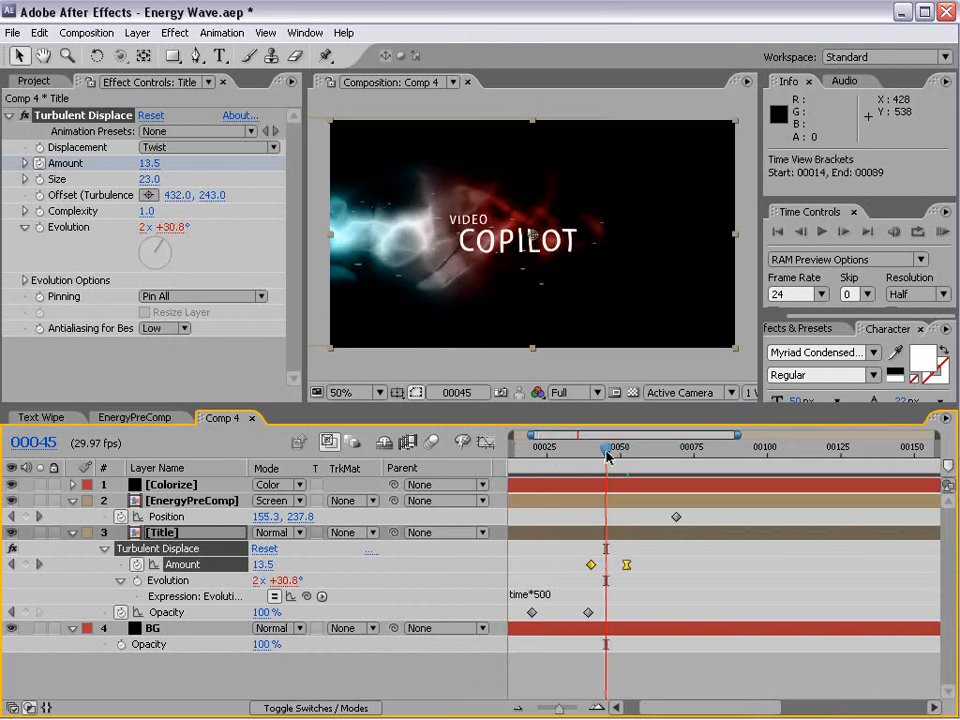
key(minus)
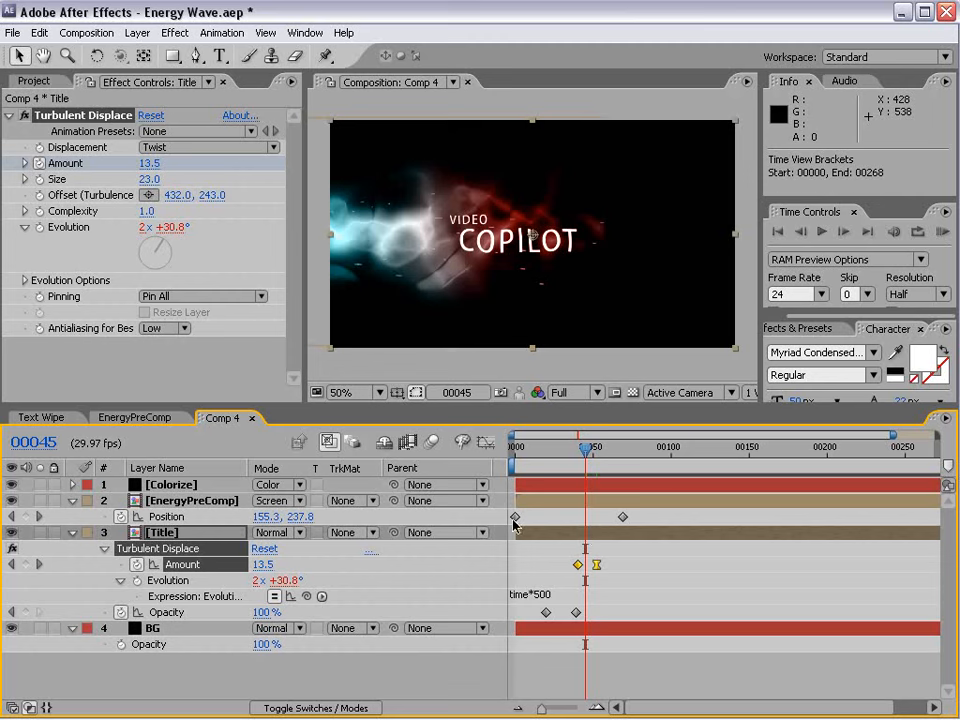
Add a Glow effect to the Title layer and set its Glow Radius to 17.
click(553, 533)
click(178, 30)
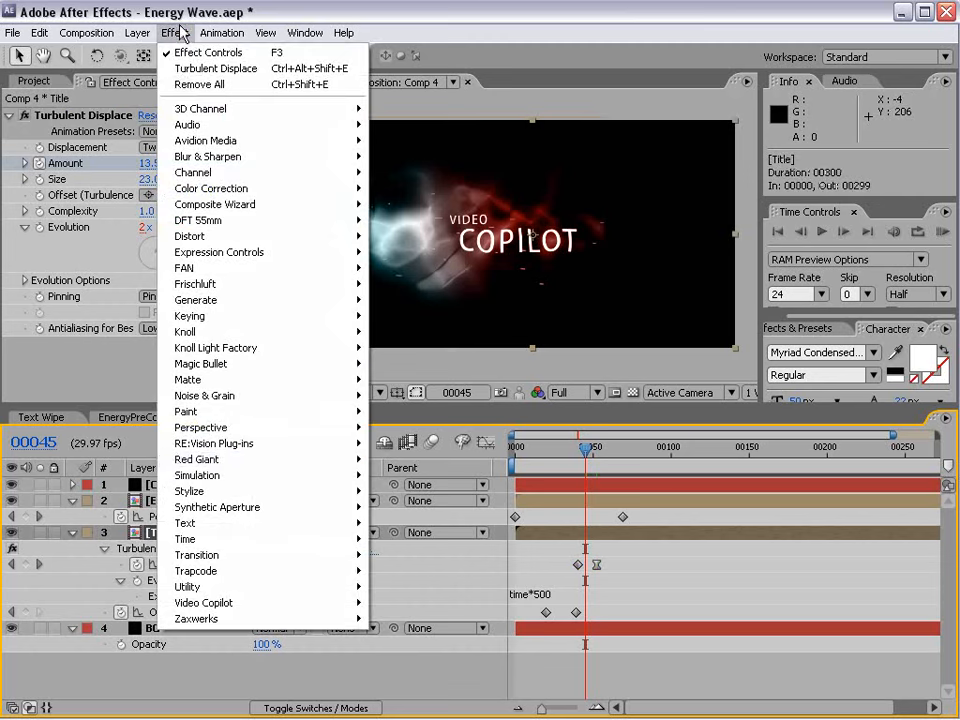
mouse_move(216, 491)
click(415, 665)
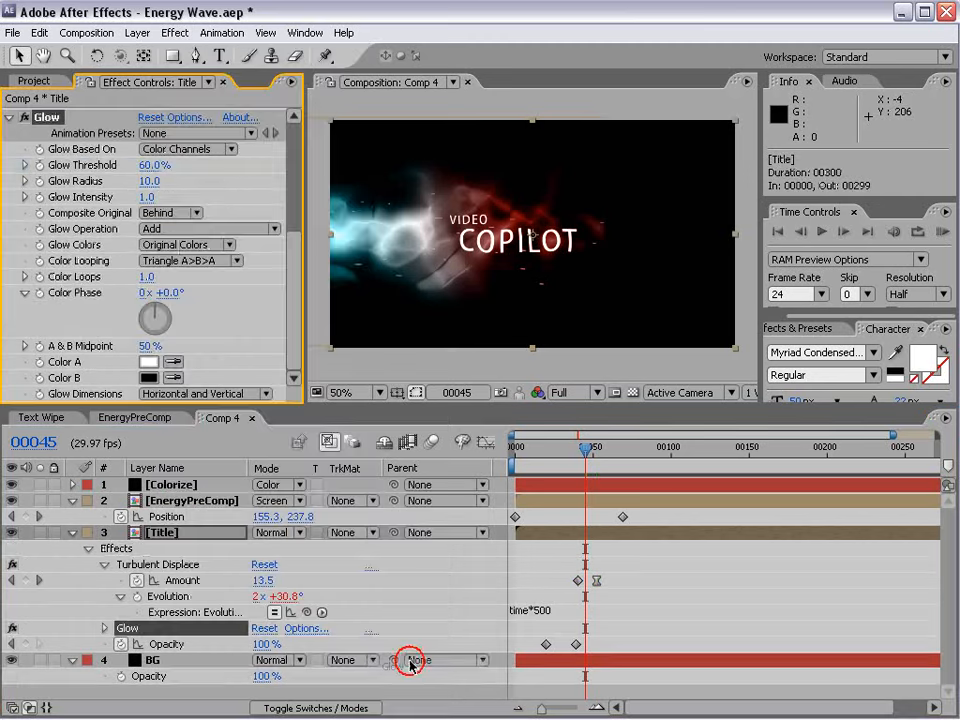
drag(152, 177, 160, 170)
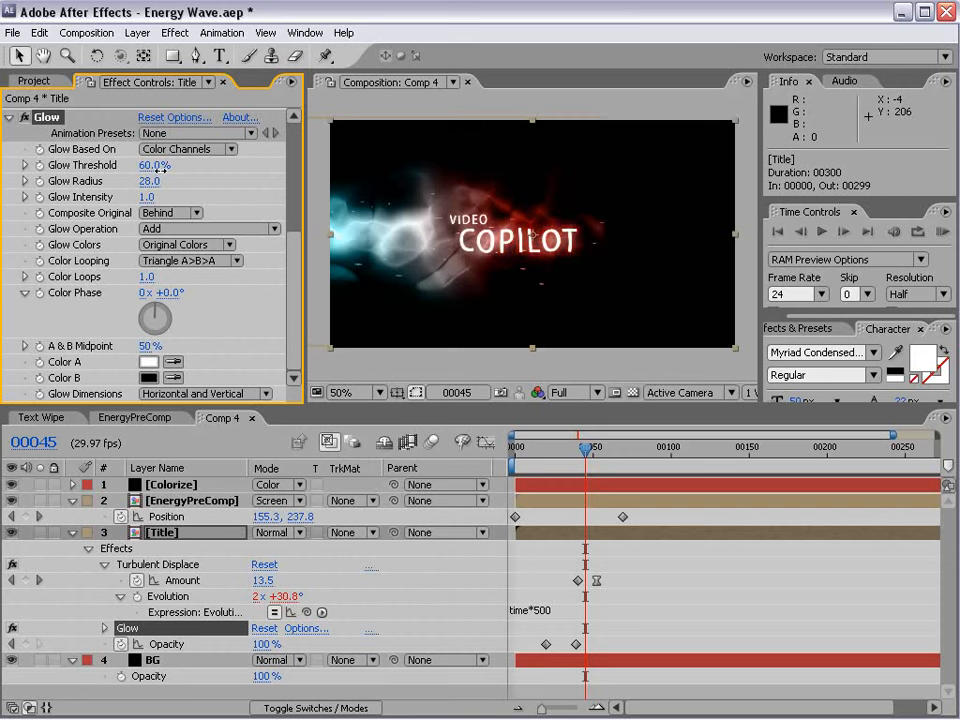
Add a Fast Blur to the Title layer and keyframe its Blurriness at 16 on frame 32.
drag(582, 462, 565, 462)
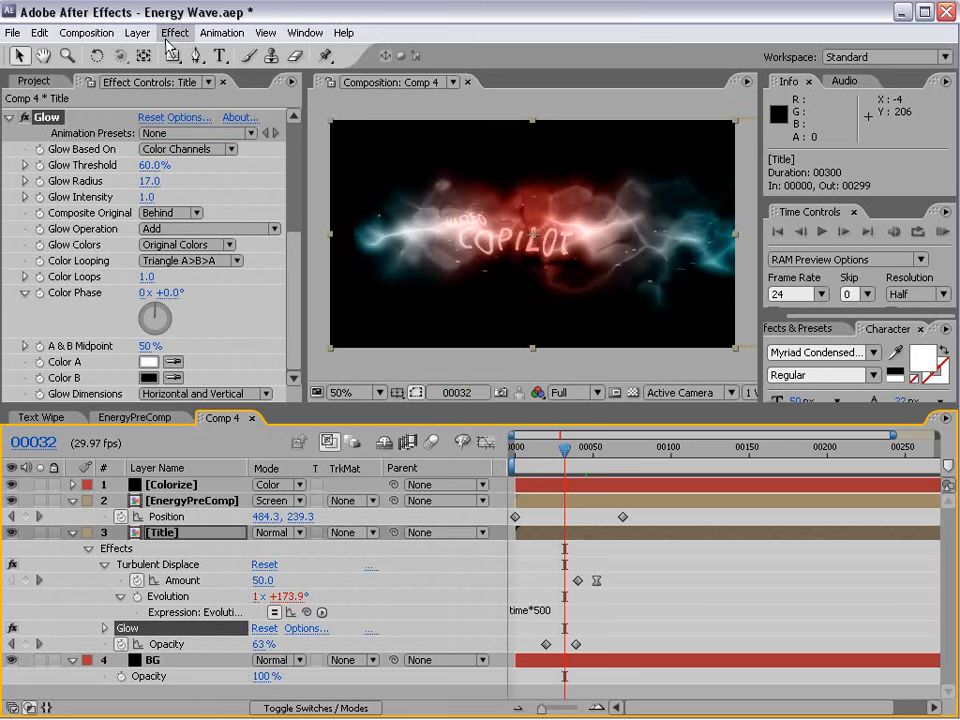
click(175, 32)
mouse_move(266, 160)
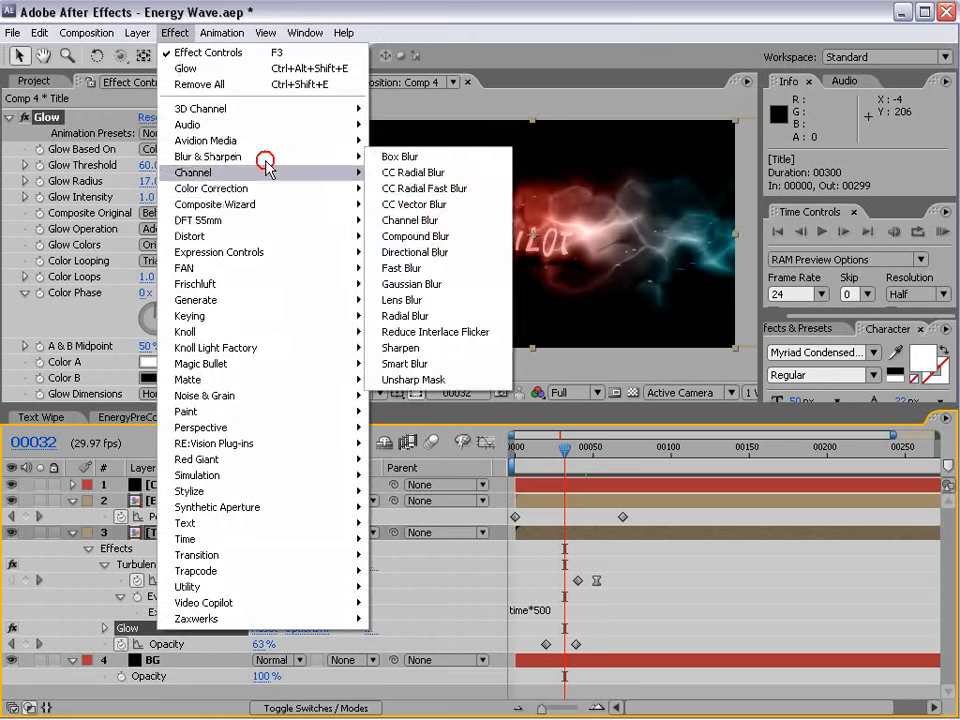
click(410, 268)
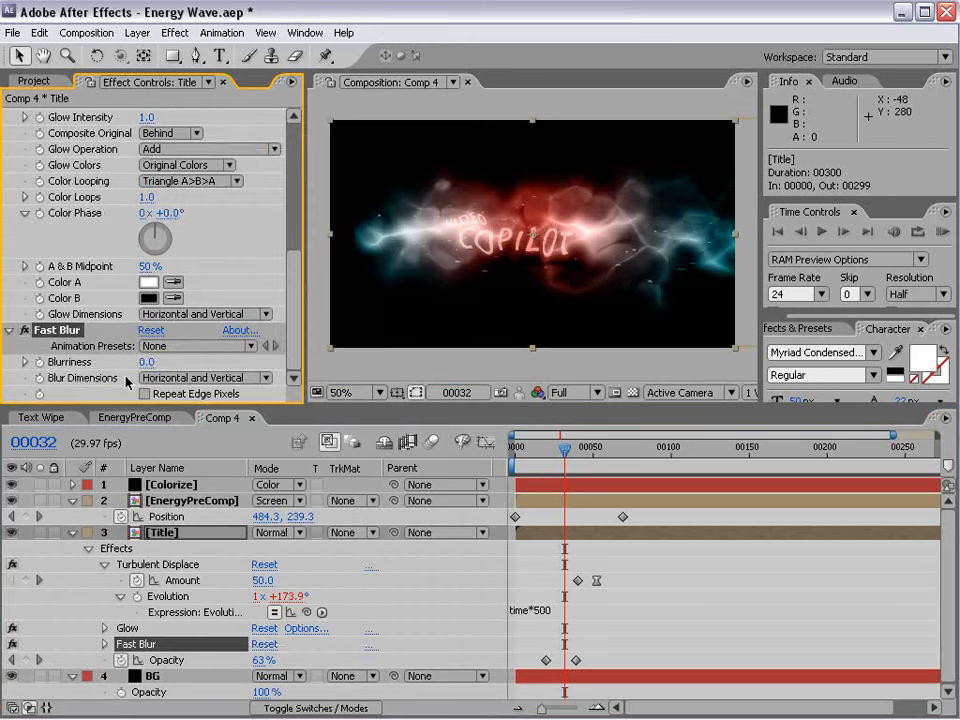
drag(146, 362, 155, 360)
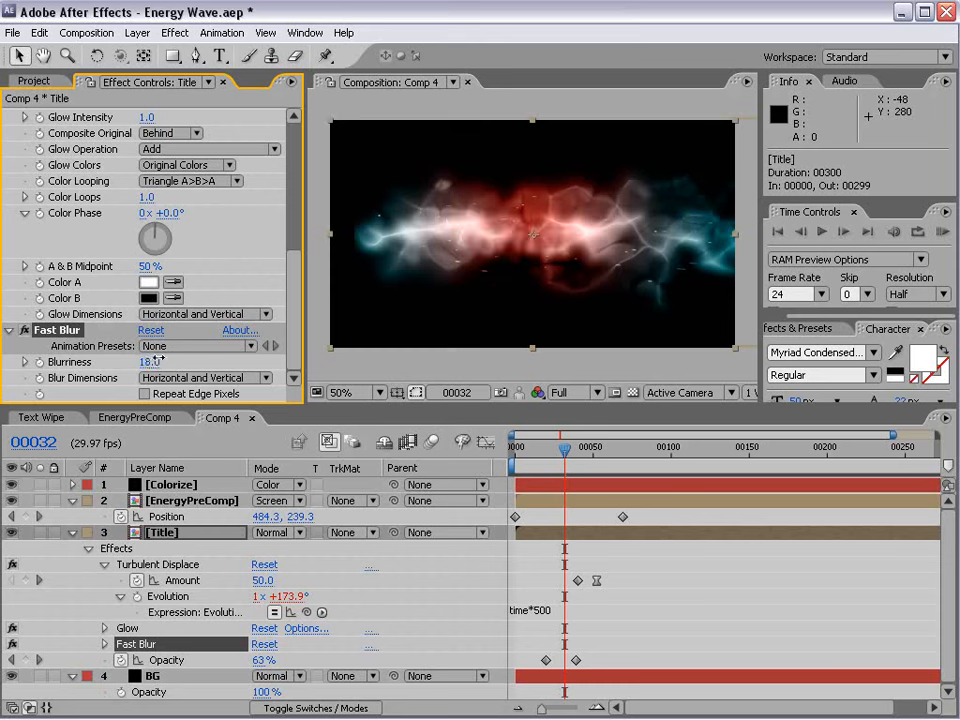
click(40, 364)
Set the Title's Fast Blur Blurriness to 0 at frame 37.
key(Page_Down)
key(Page_Down)
key(Page_Down)
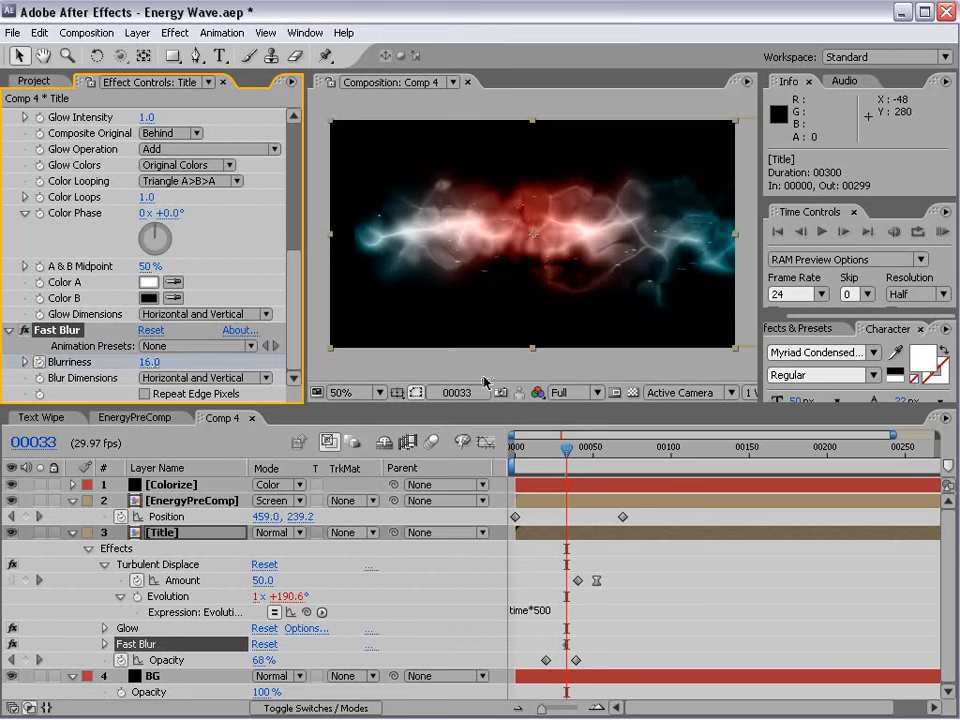
key(Page_Down)
key(Page_Down)
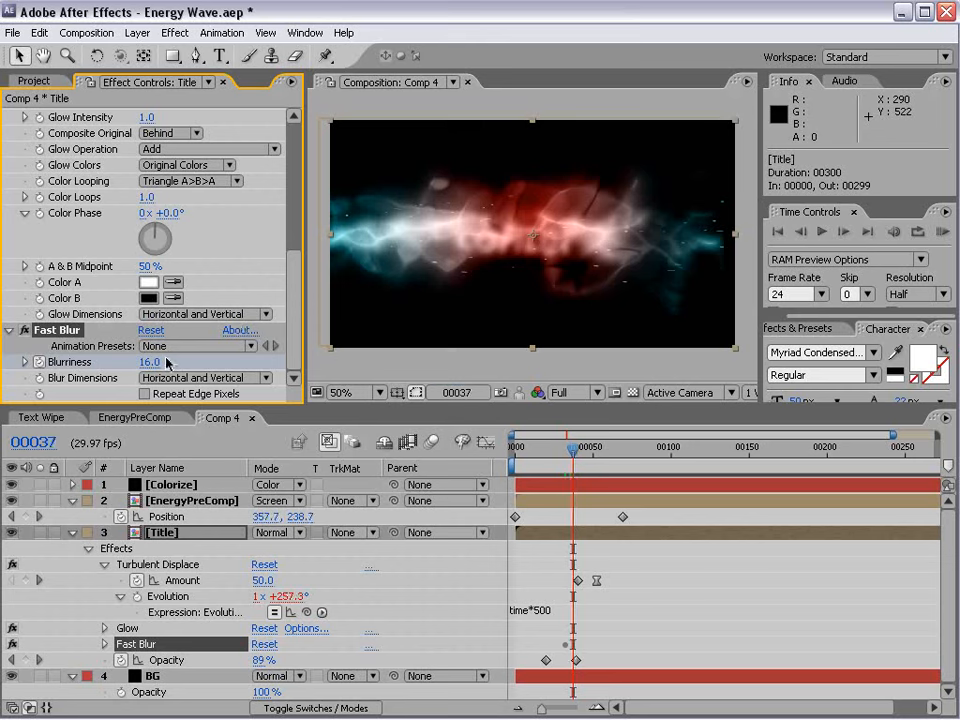
click(143, 362)
text(0)
key(Return)
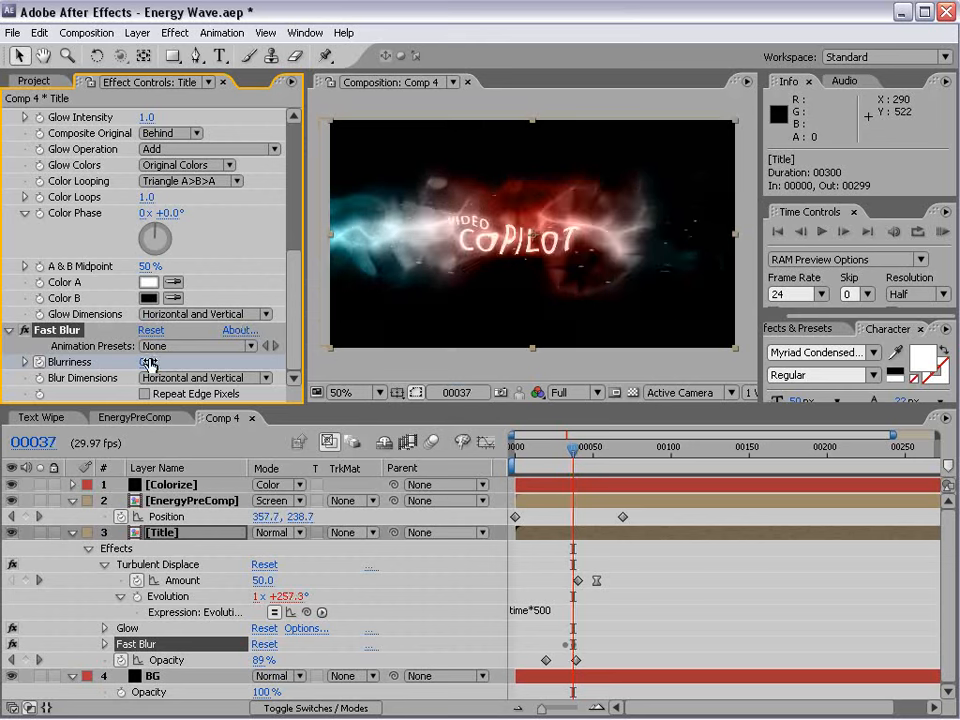
Reveal the Title layer's animated properties and examine the blur and distortion transition between frames 37 and 43.
key(u)
key(u)
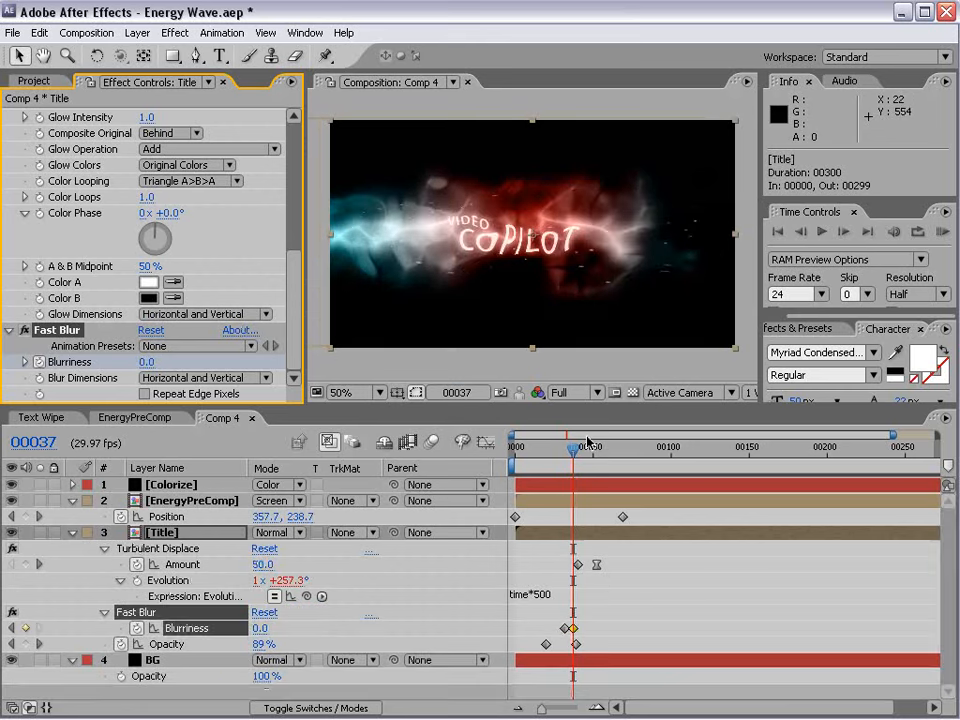
key(equal)
key(equal)
key(space)
drag(580, 573, 724, 561)
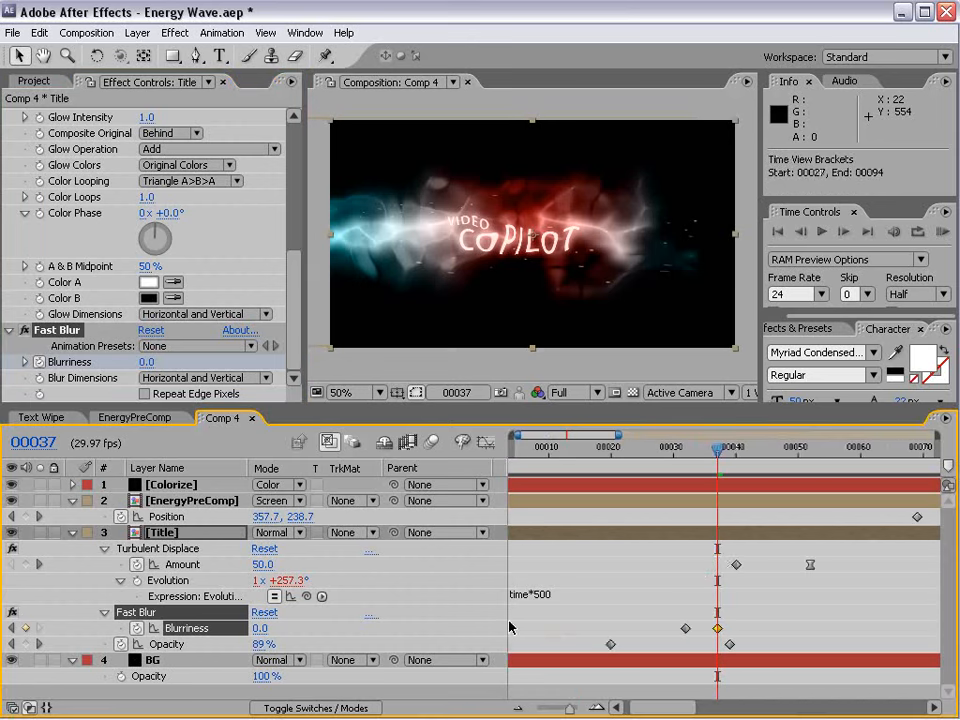
drag(715, 468, 754, 527)
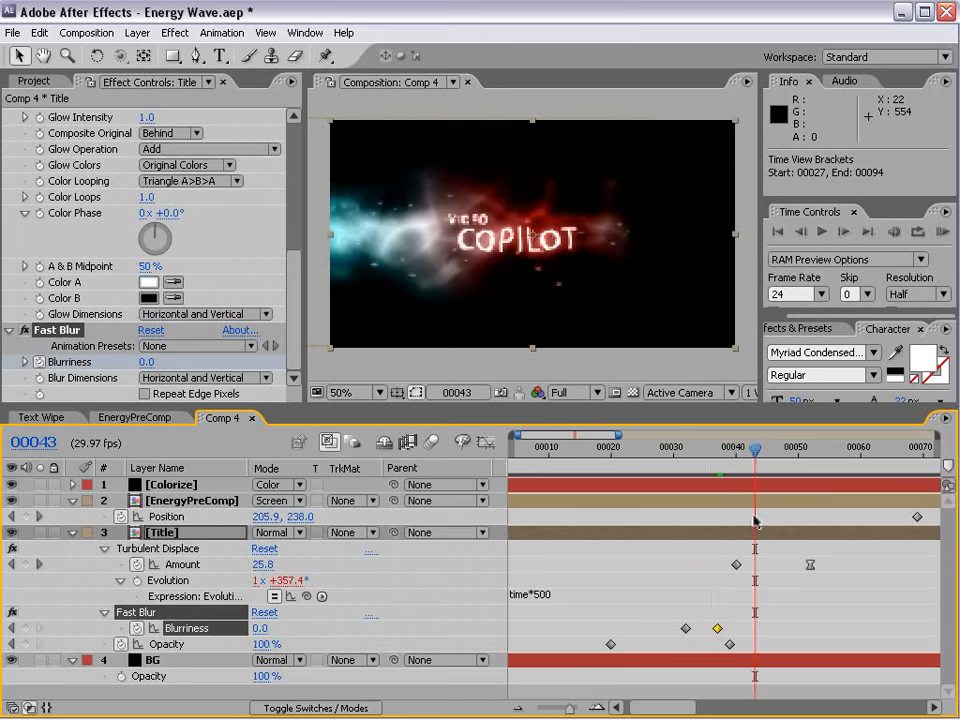
key(minus)
key(minus)
key(minus)
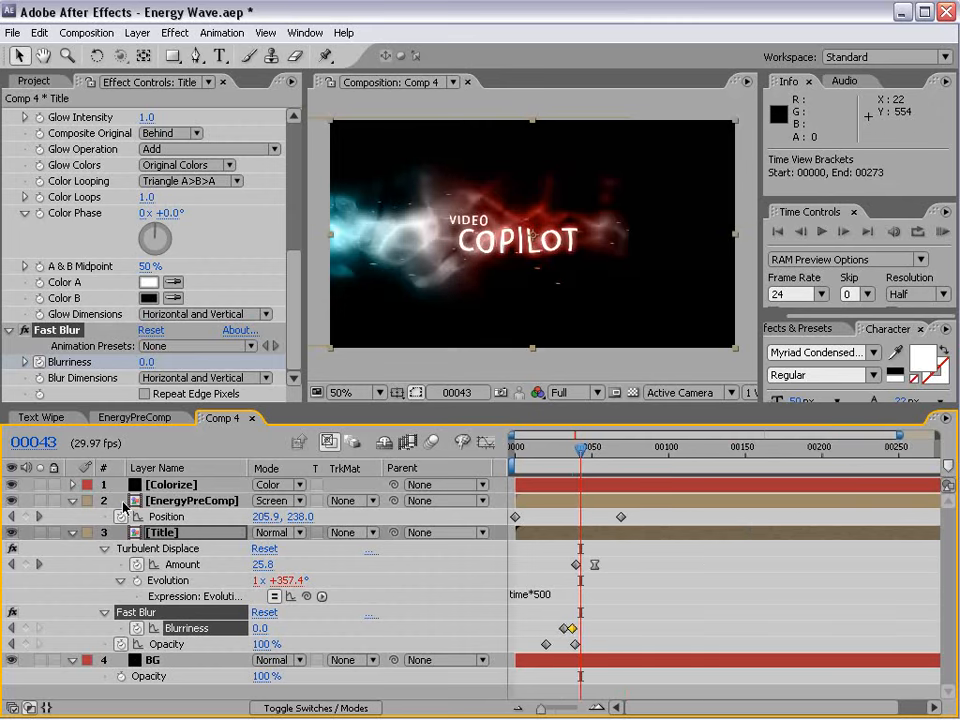
Collapse the layer properties and, with the title-safe guides shown, move the Title layer 36 px right to 468, 243.
click(72, 501)
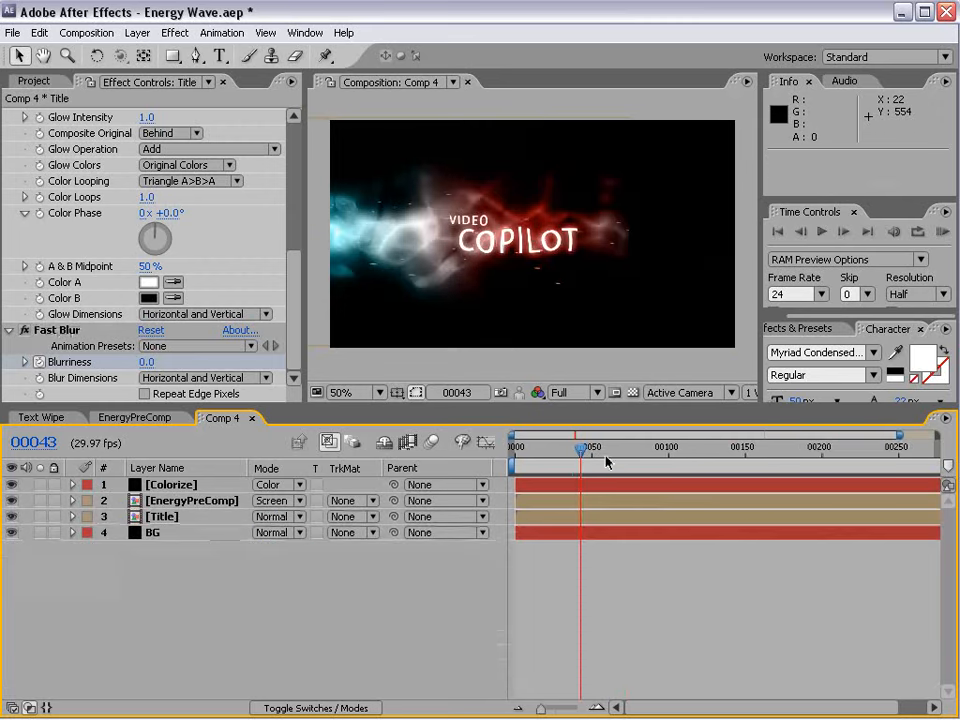
drag(604, 456, 572, 446)
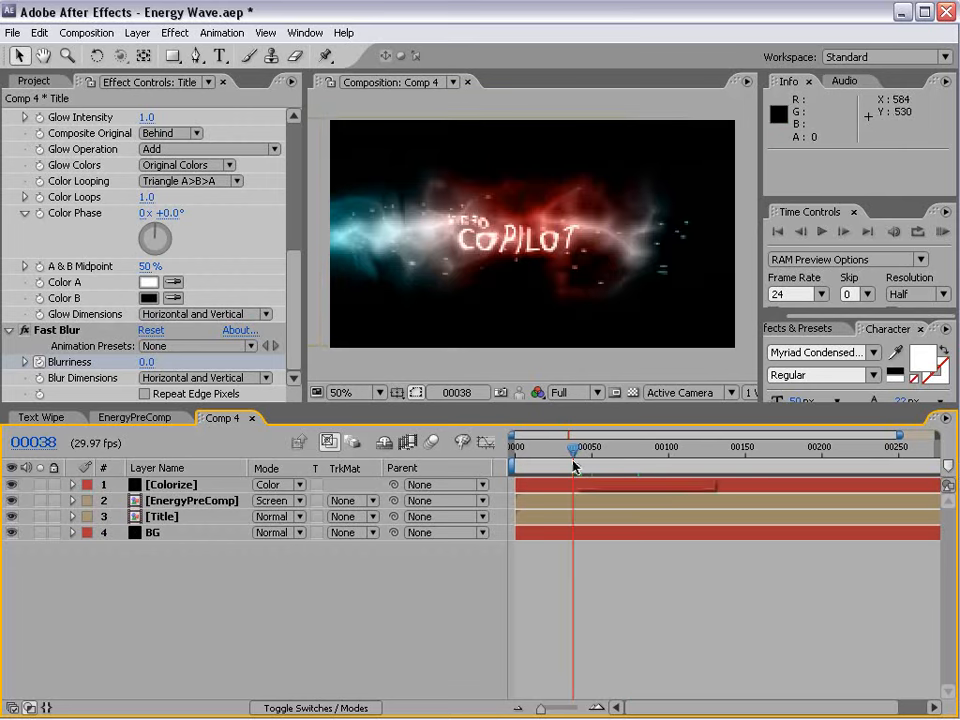
key(apostrophe)
click(165, 516)
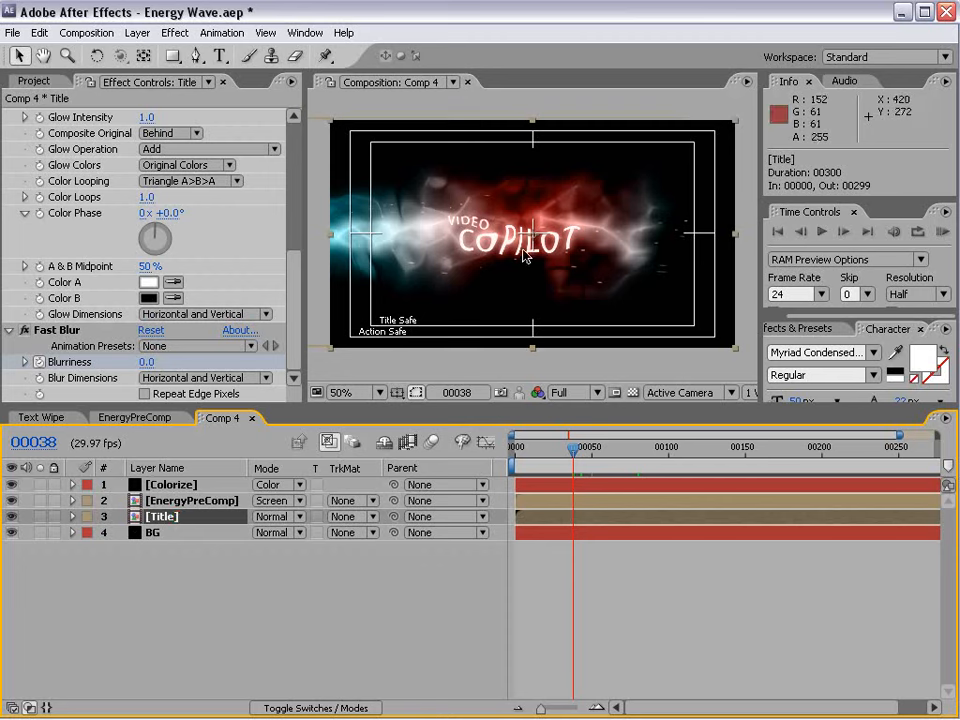
drag(527, 243, 552, 243)
click(598, 447)
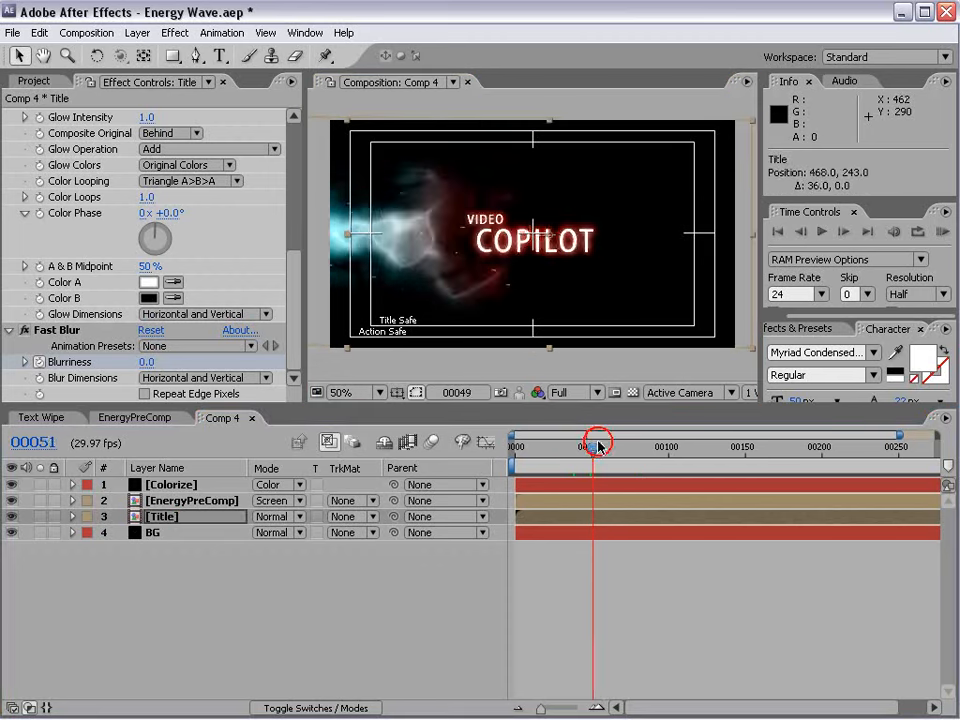
key(KP_0)
Switch to Firefox, search the Video Copilot blog for "energy", and look over the energy project posts.
key(alt+Tab)
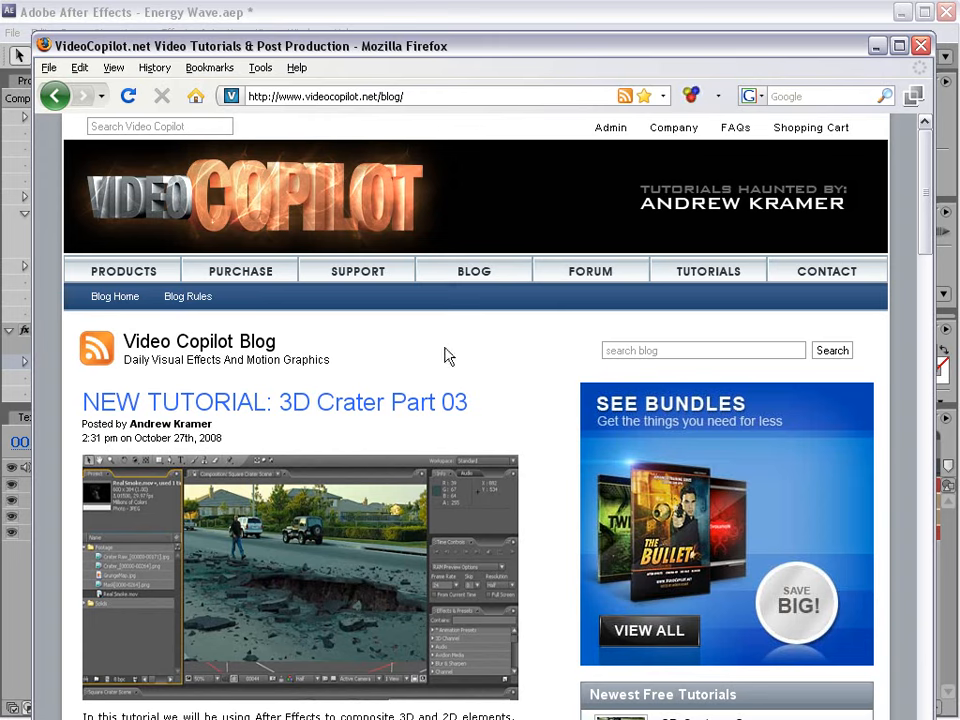
click(650, 349)
text(energy)
key(Return)
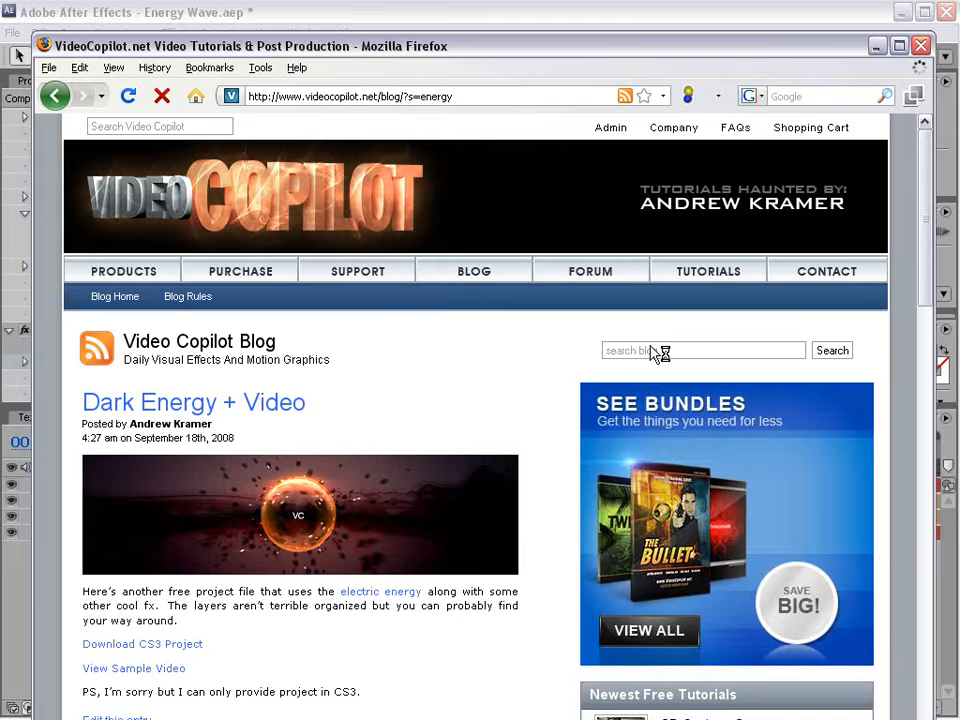
scroll(362, 402, down, 5)
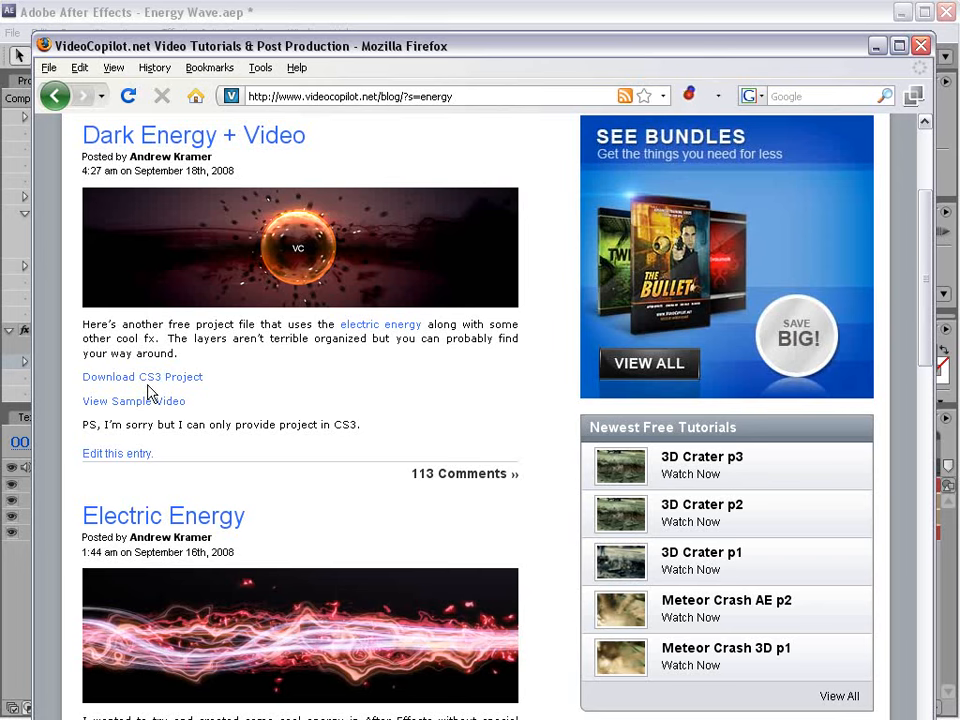
scroll(310, 401, down, 3)
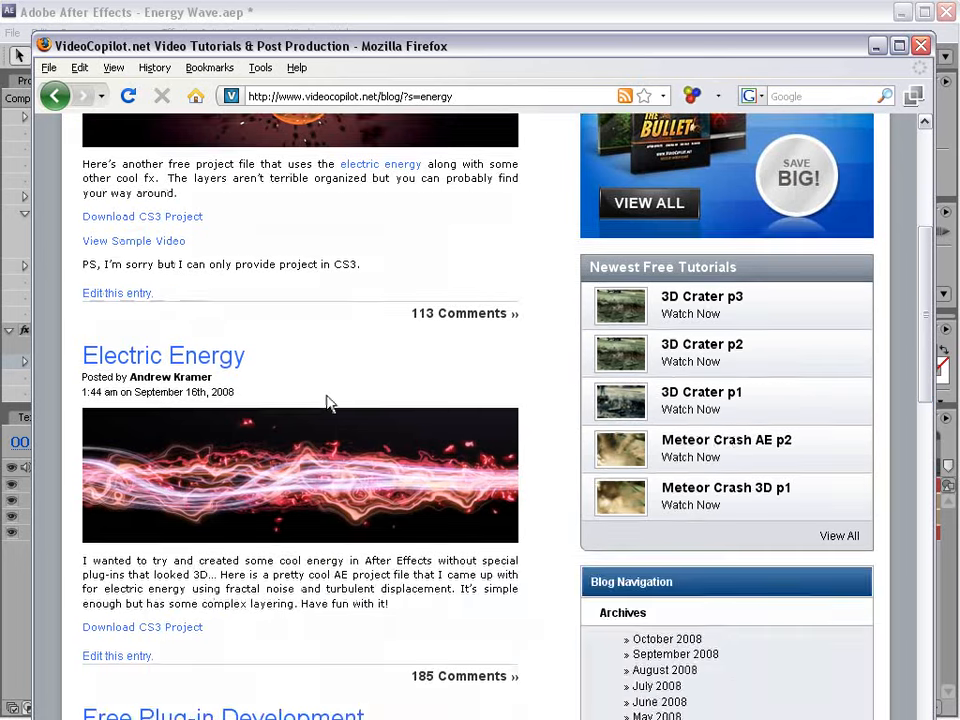
scroll(328, 401, up, 4)
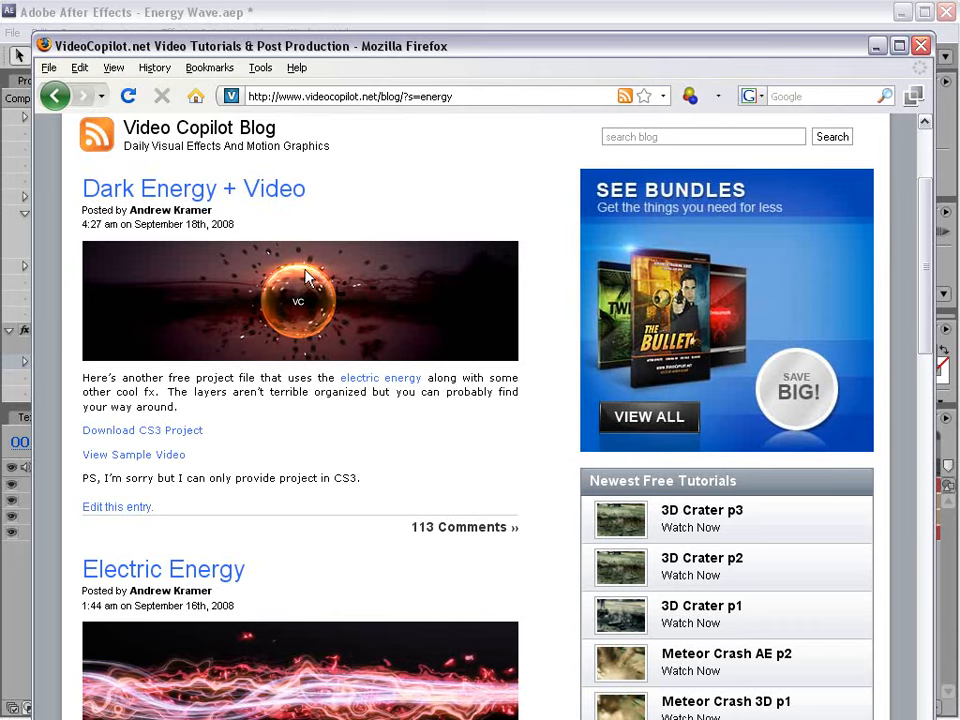
Switch back to After Effects and create a new composition-sized solid in orange (F0852F).
click(319, 19)
click(607, 452)
drag(607, 452, 568, 466)
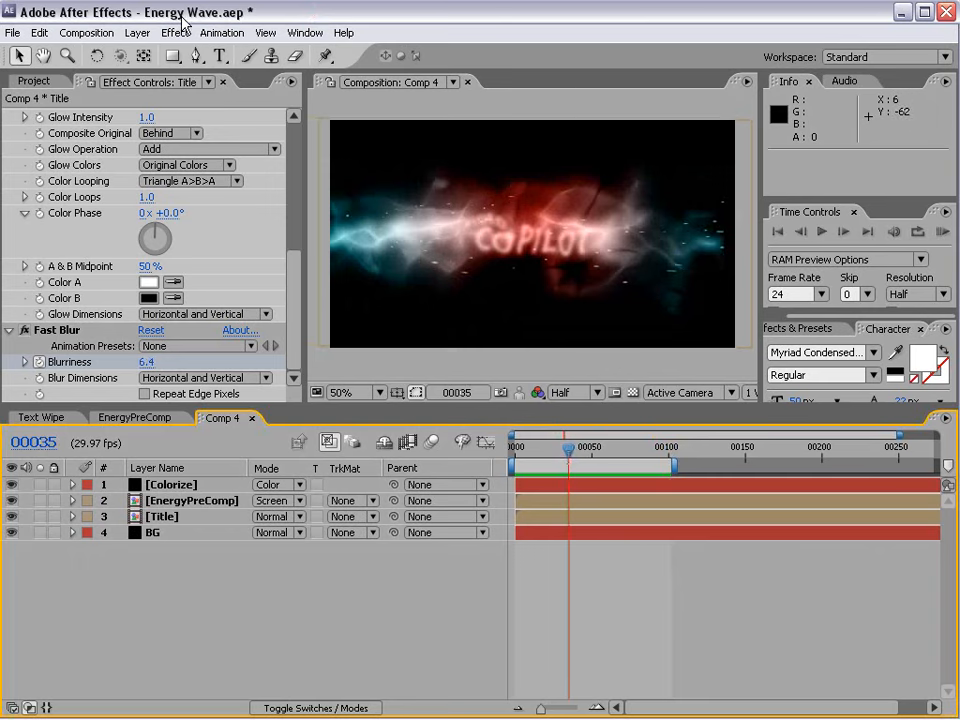
click(137, 33)
mouse_move(145, 57)
click(386, 68)
click(397, 556)
drag(396, 549, 432, 422)
drag(576, 643, 572, 632)
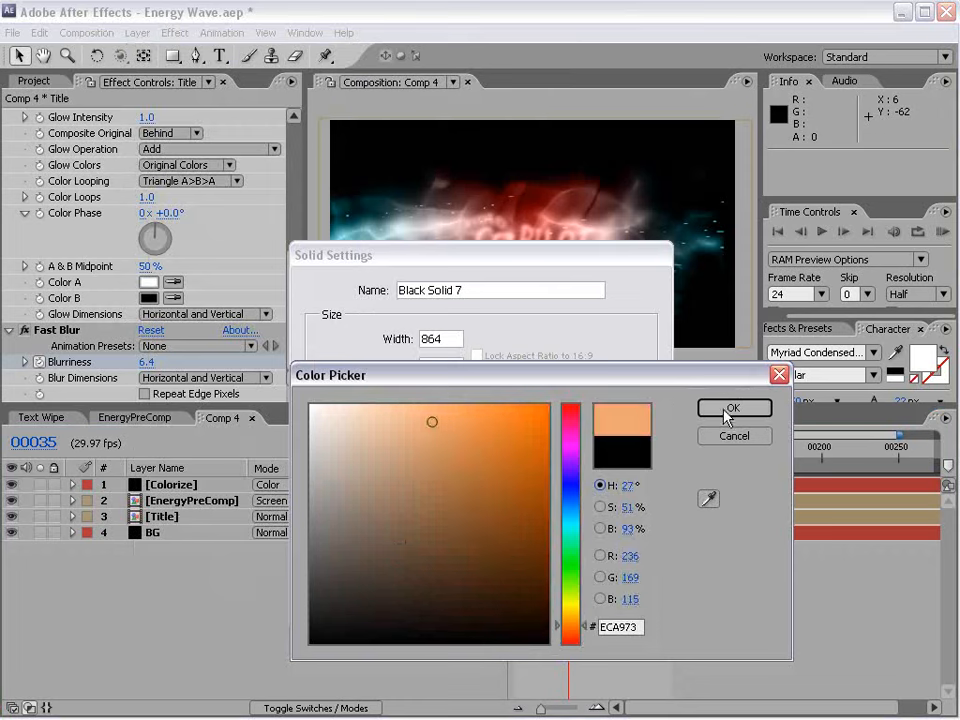
click(501, 418)
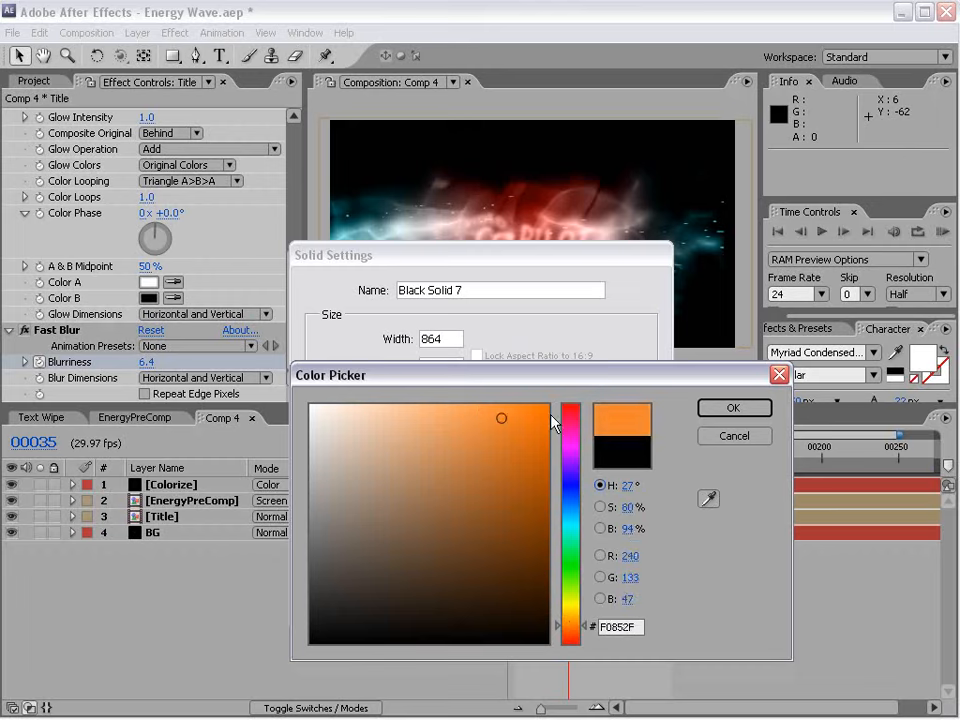
click(733, 408)
click(495, 594)
Draw a circular mask centred on the orange solid with the Ellipse tool and expand its mask properties.
drag(172, 56, 208, 99)
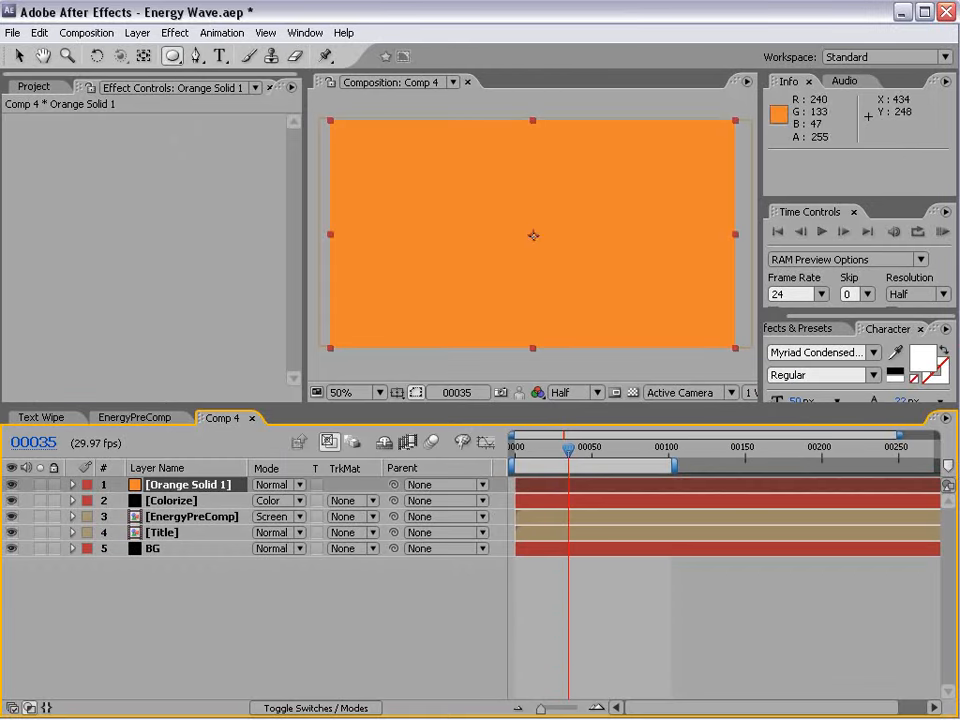
drag(533, 235, 586, 288)
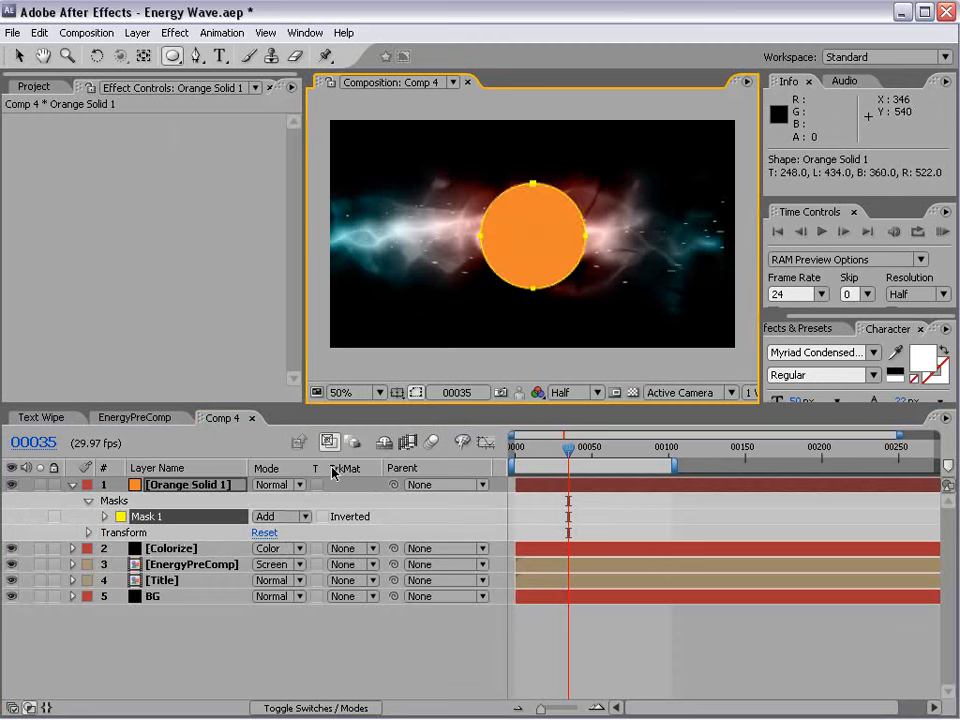
click(181, 486)
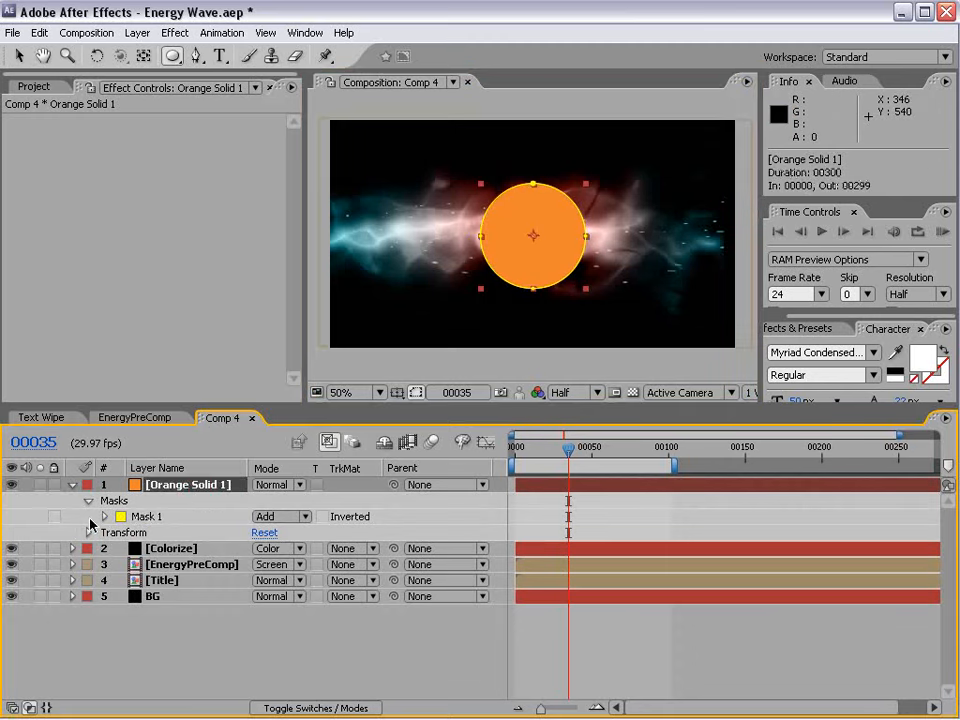
click(104, 516)
Duplicate the circular mask on the orange solid and set the copy's mode to Subtract.
click(145, 516)
click(39, 33)
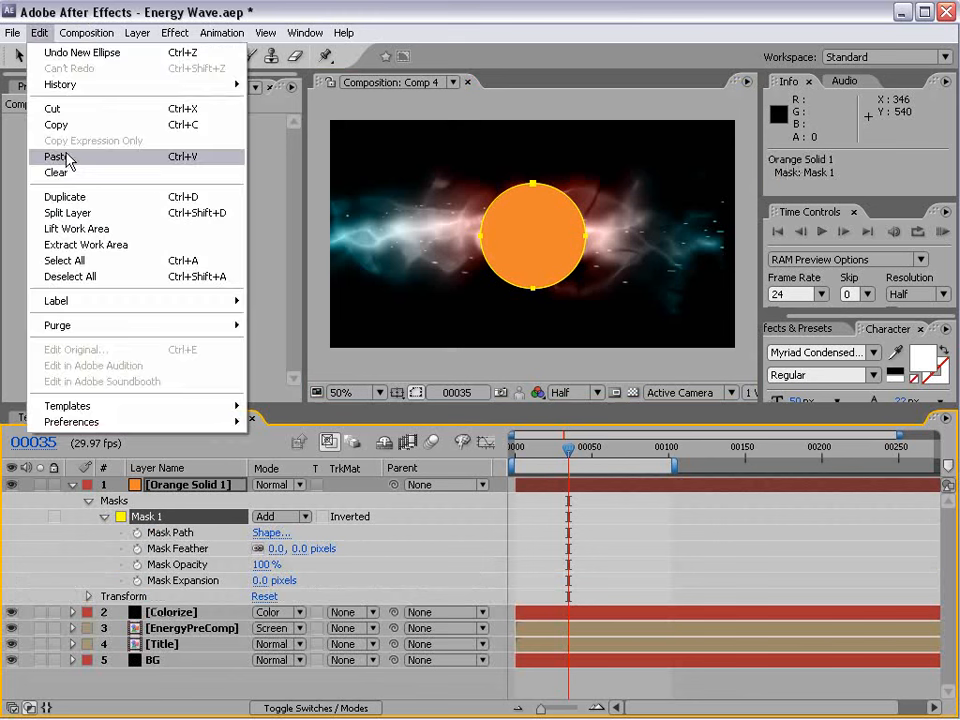
click(72, 198)
click(281, 597)
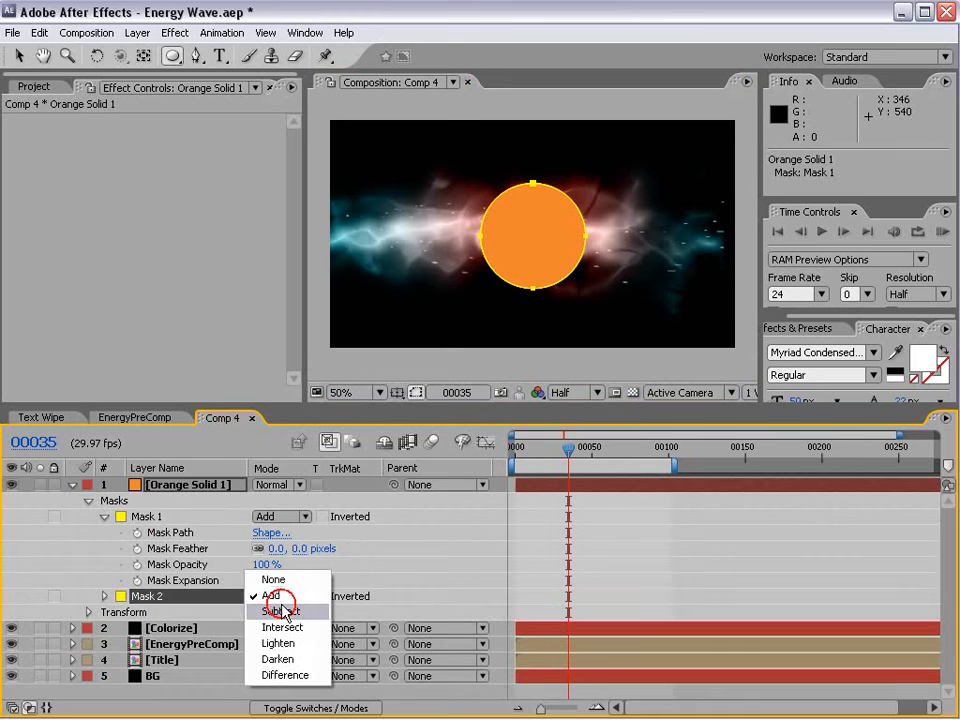
click(301, 613)
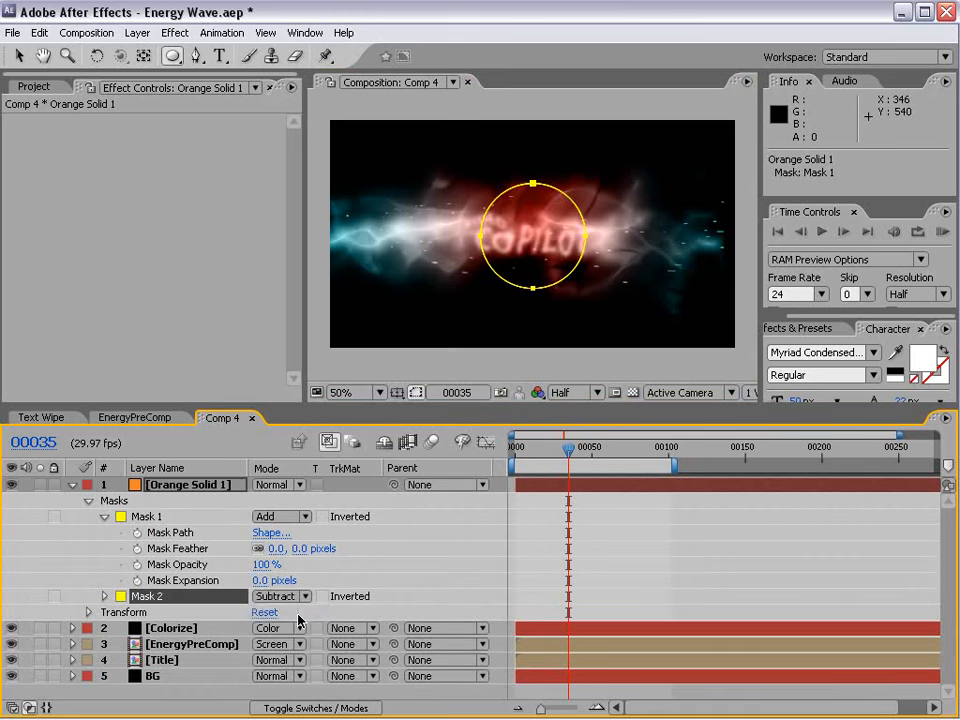
Expand the subtracting mask's properties and set its Mask Feather to 66 pixels to leave a soft-edged orange ring.
key(m)
key(m)
scroll(230, 615, down, 1)
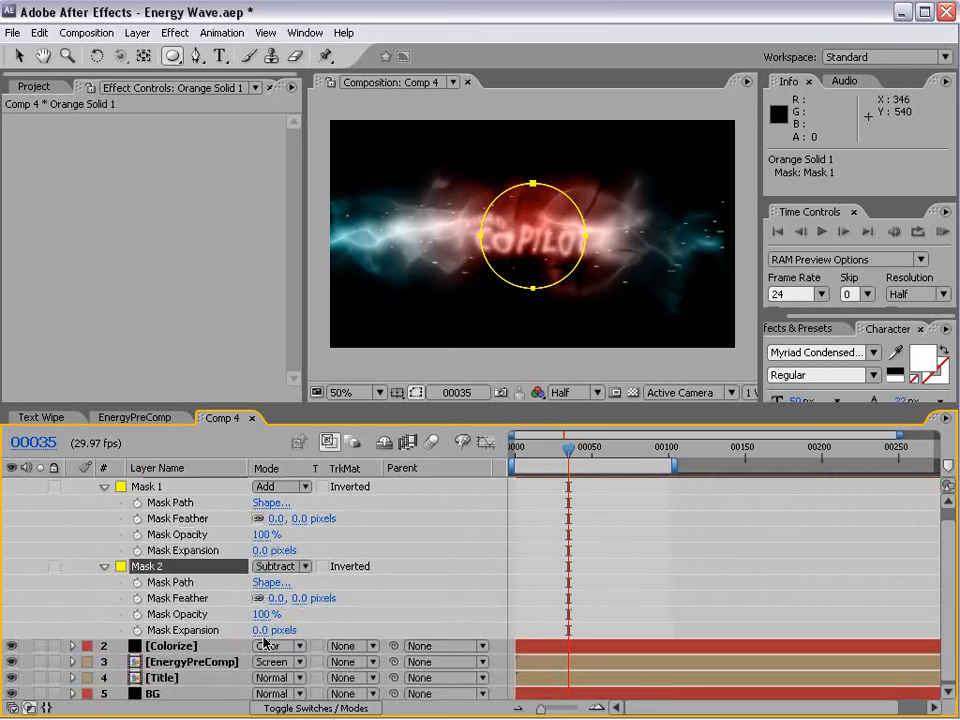
drag(295, 598, 361, 597)
click(416, 393)
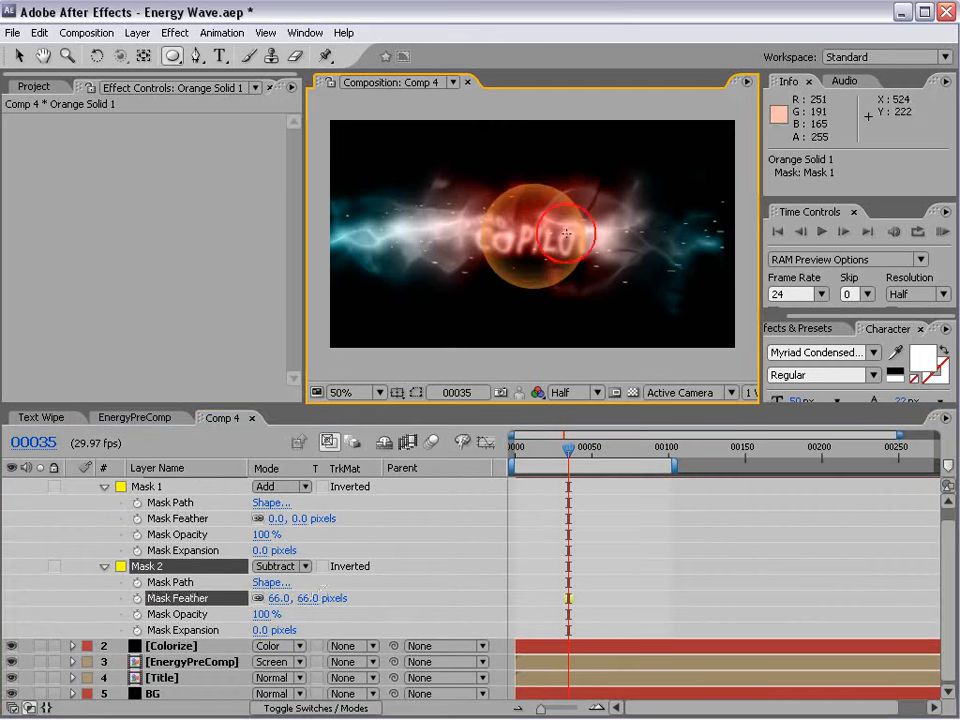
scroll(557, 220, up, 2)
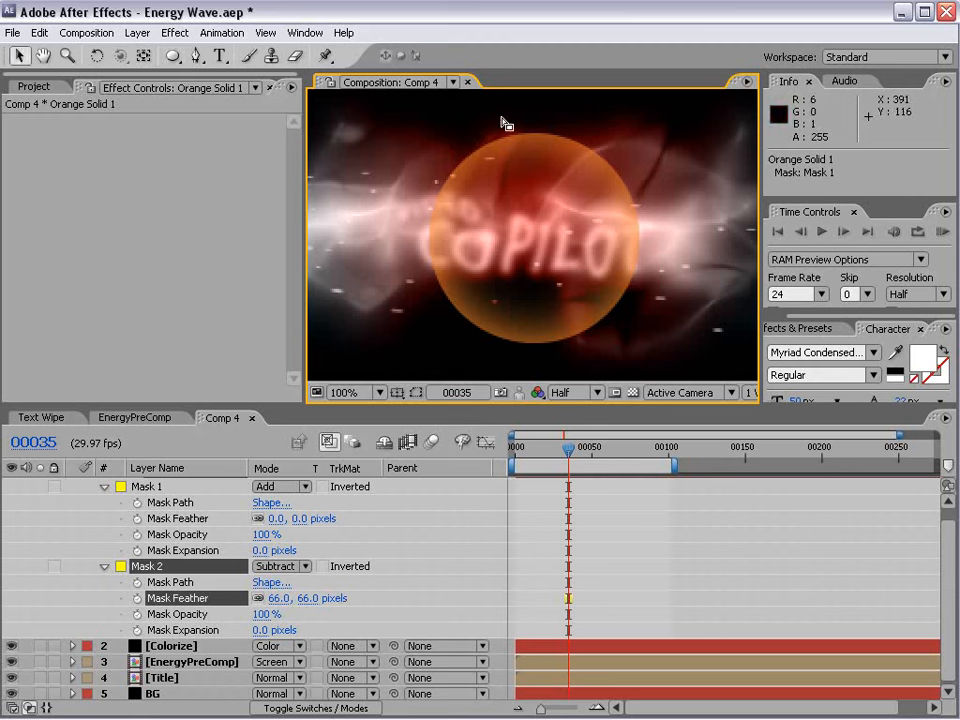
Create a new adjustment layer above the orange solid.
click(138, 33)
mouse_move(145, 52)
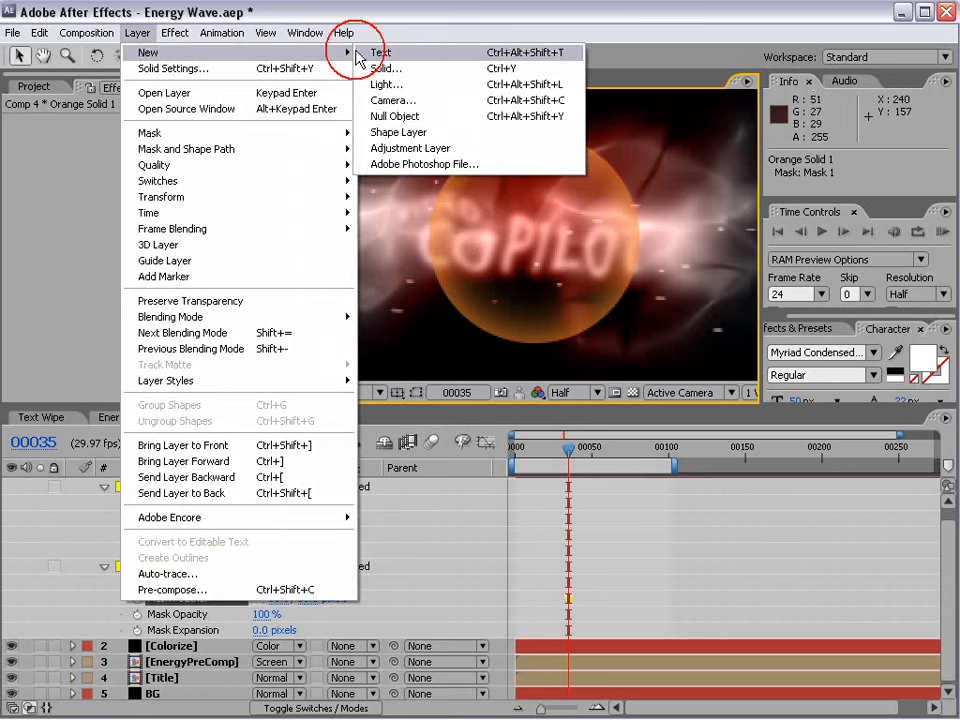
click(386, 145)
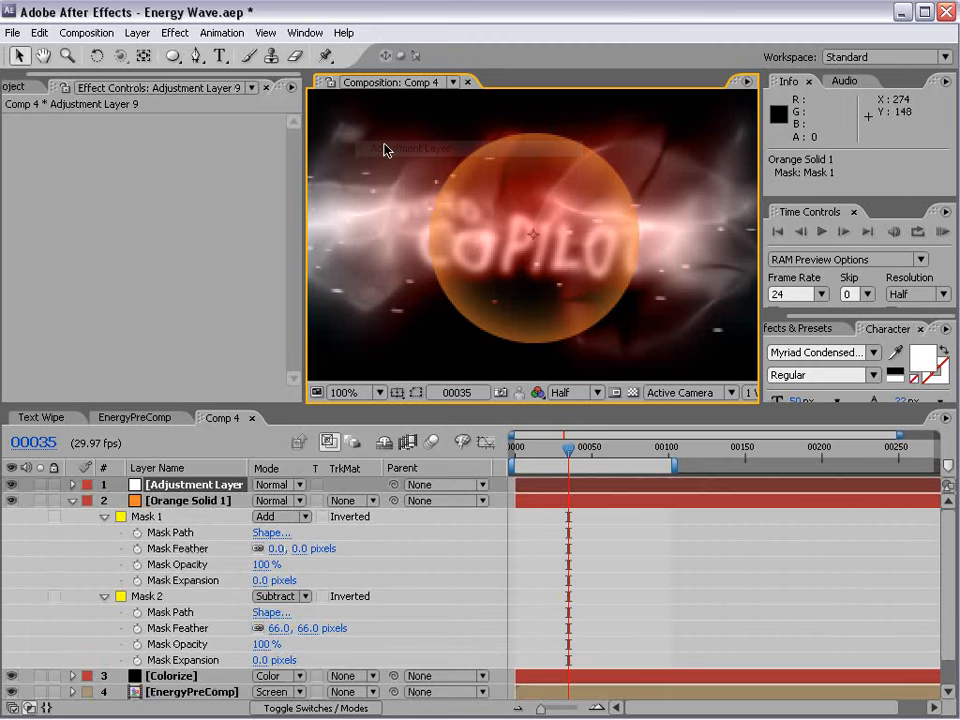
Apply a Bulge effect to the adjustment layer, sized to the orange circle with radii 113 by 117, and check it at frame 29.
click(175, 33)
mouse_move(214, 236)
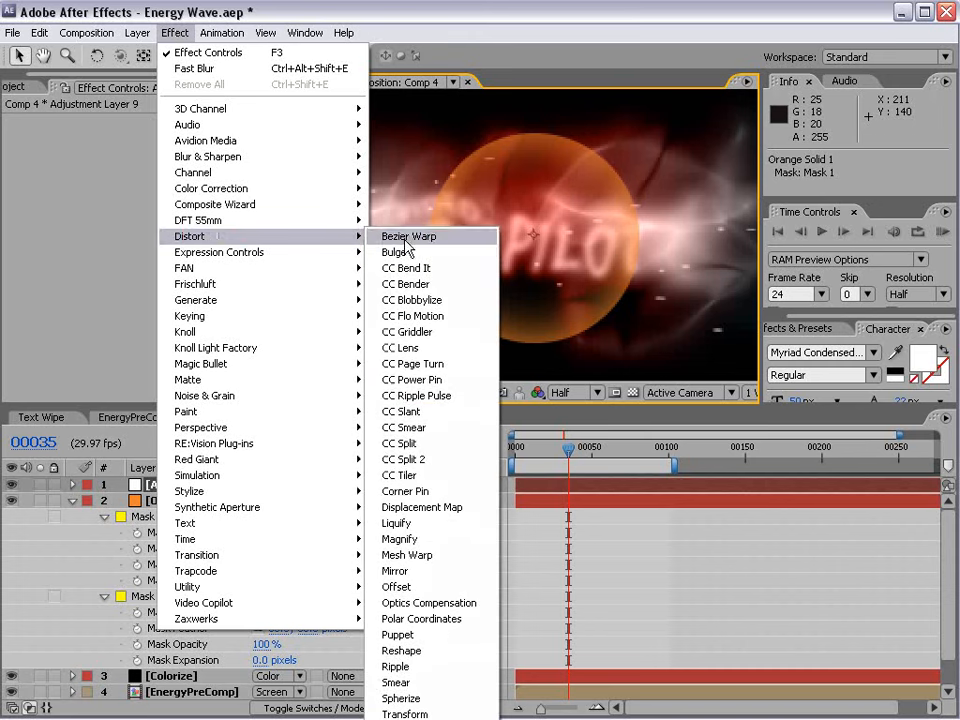
click(396, 252)
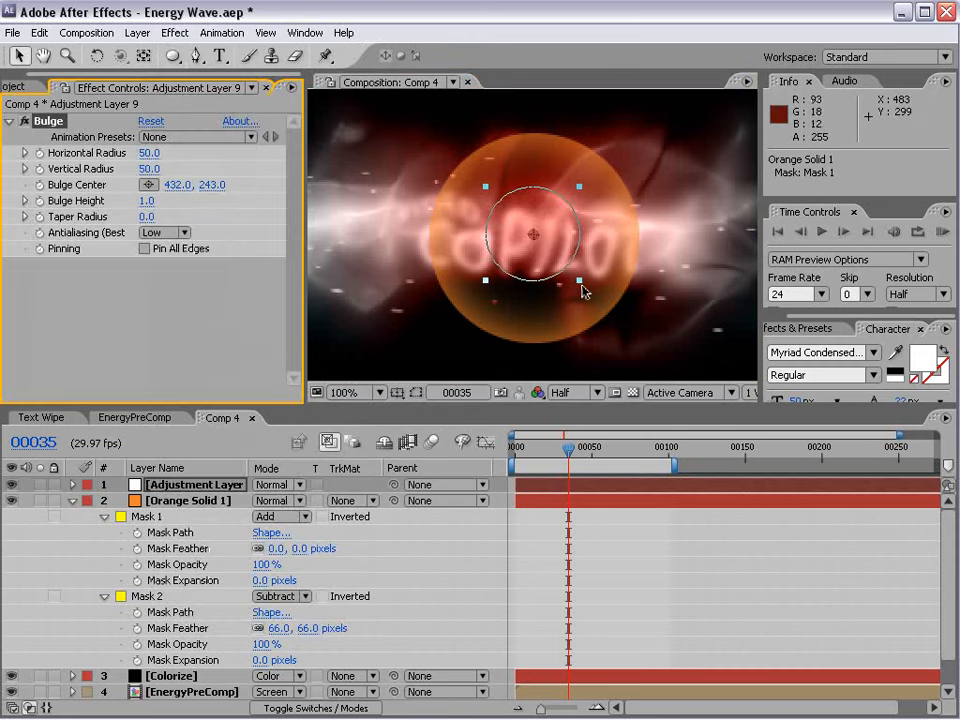
drag(580, 284, 639, 342)
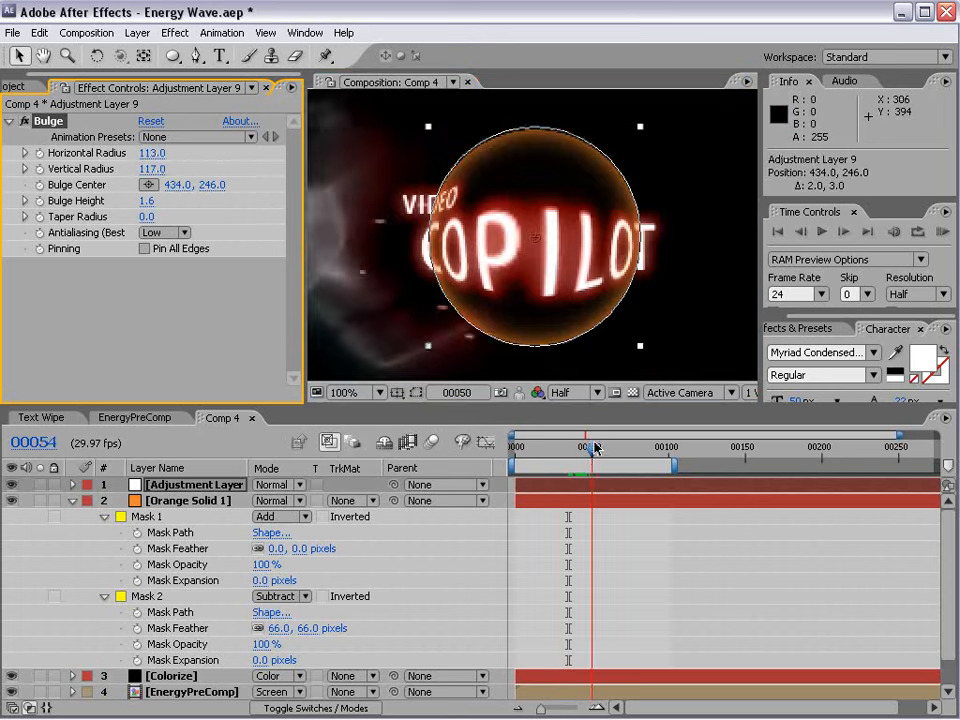
drag(594, 451, 559, 463)
click(669, 546)
scroll(551, 270, down, 1)
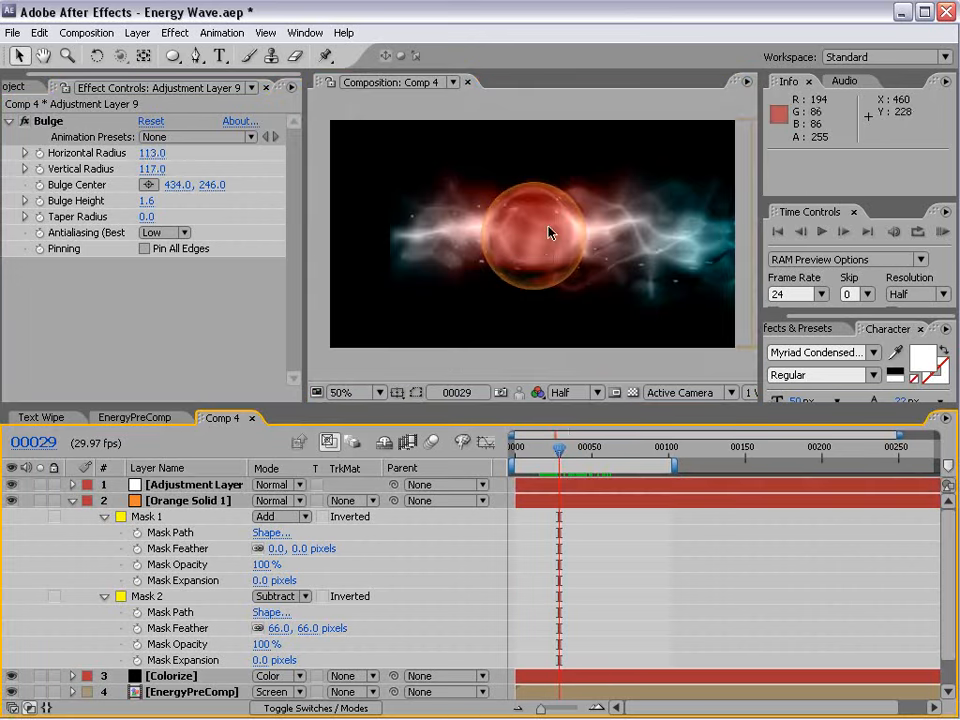
scroll(549, 229, up, 1)
Disable the Bulge effect on the adjustment layer and apply CC Lens from the Distort effects.
click(184, 486)
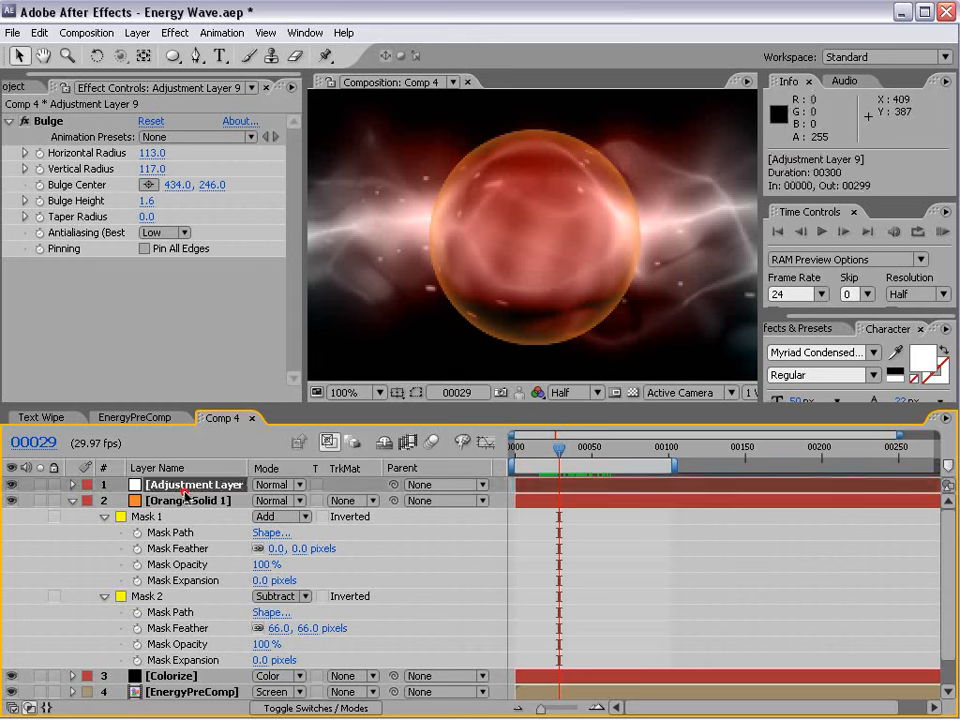
click(13, 129)
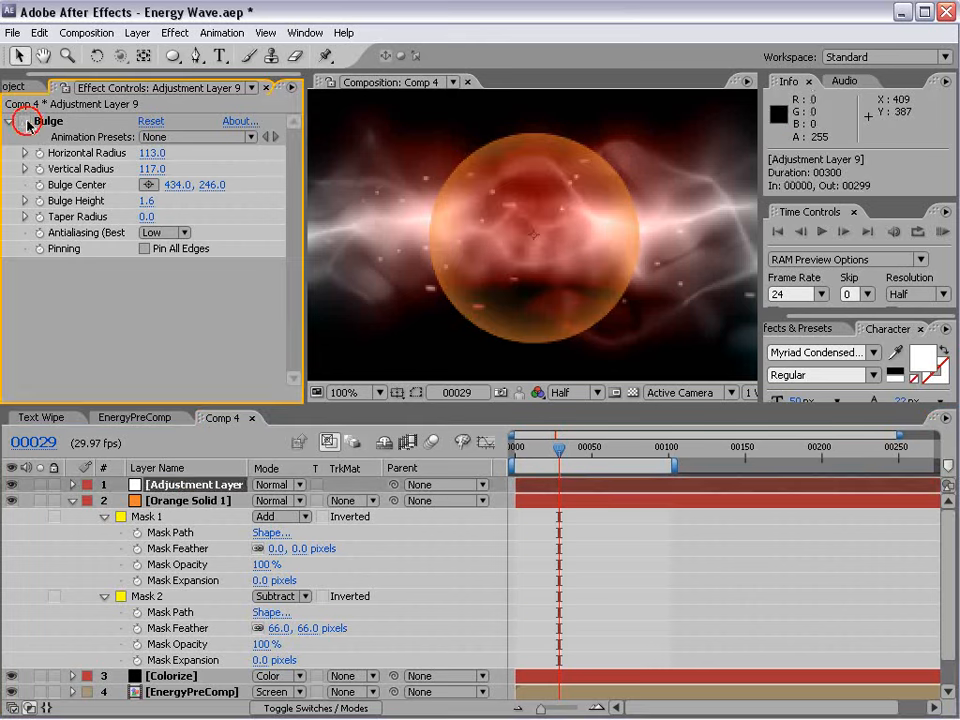
click(175, 32)
mouse_move(217, 238)
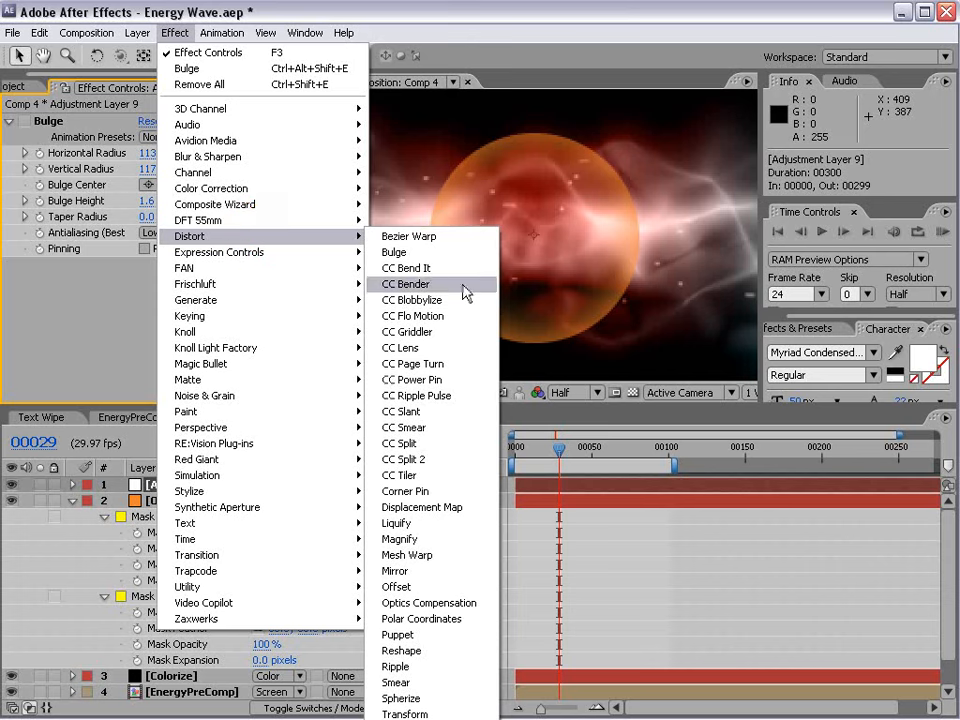
click(445, 350)
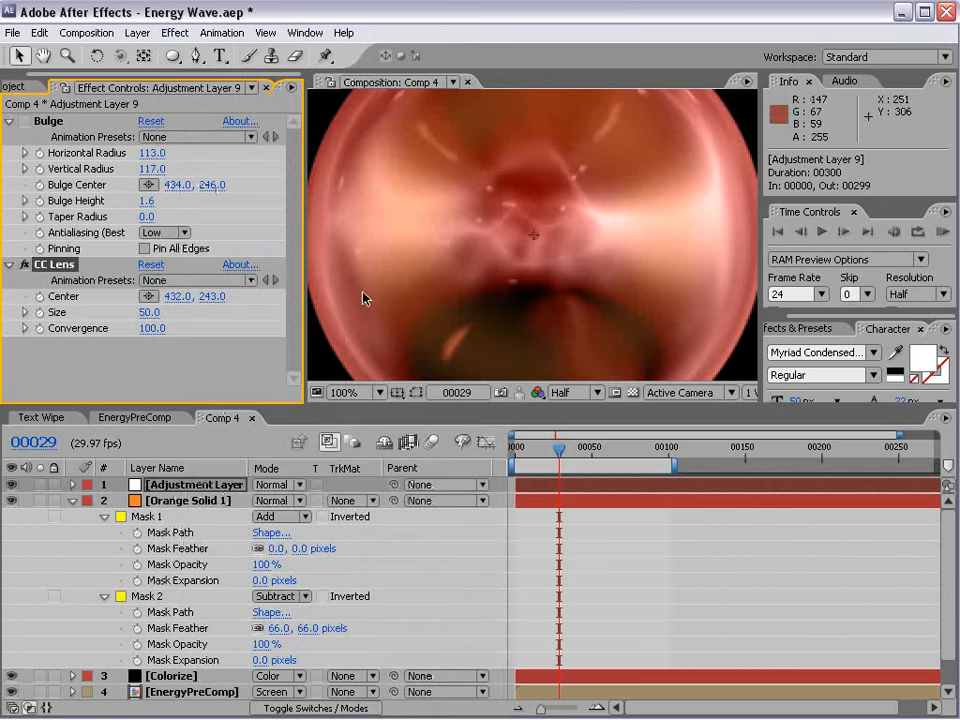
Set the CC Lens size to 29 and its convergence to 100, checking the sphere at frame 21.
scroll(529, 257, down, 1)
mouse_move(147, 312)
mouse_down()
mouse_move(139, 318)
mouse_move(156, 333)
mouse_move(160, 320)
mouse_up()
mouse_move(559, 450)
mouse_down()
mouse_move(589, 450)
mouse_move(547, 455)
mouse_up()
scroll(508, 231, up, 2)
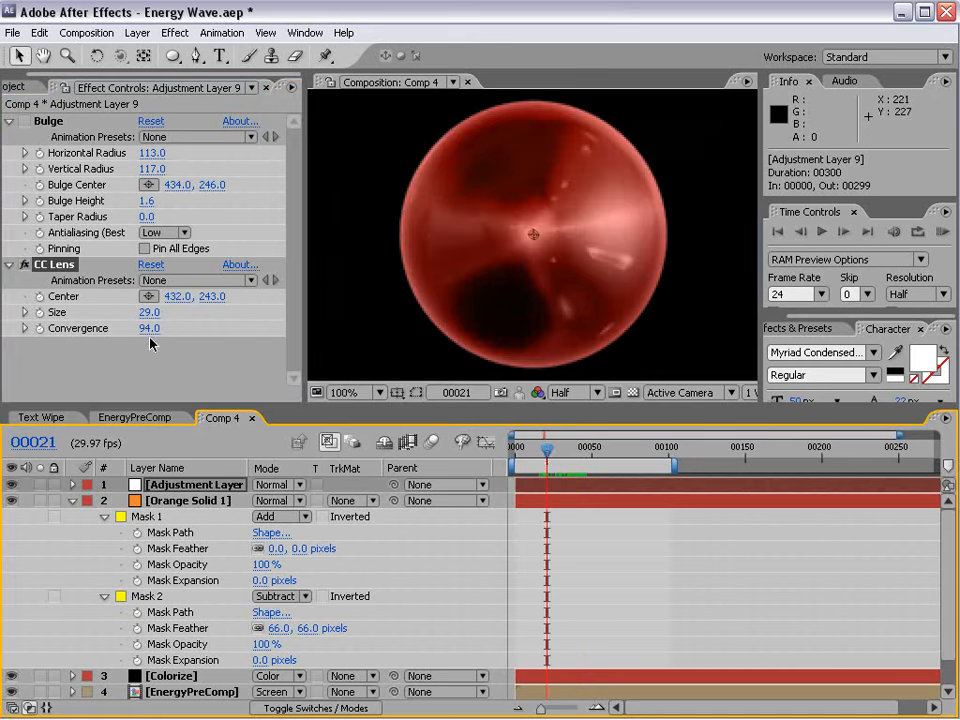
drag(153, 313, 140, 317)
drag(153, 329, 229, 314)
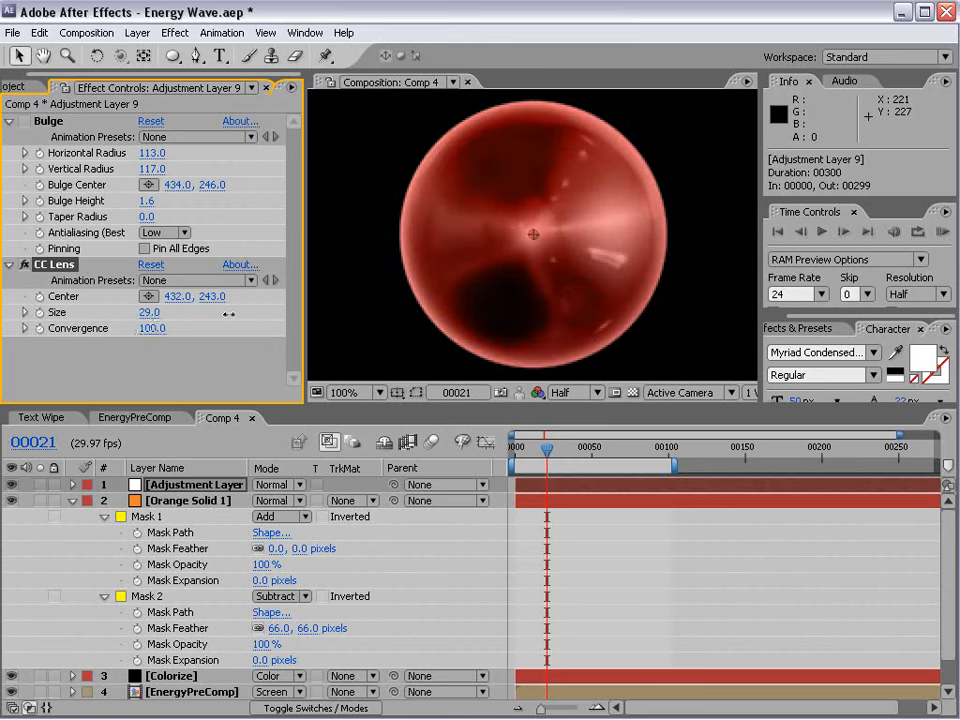
scroll(622, 223, down, 1)
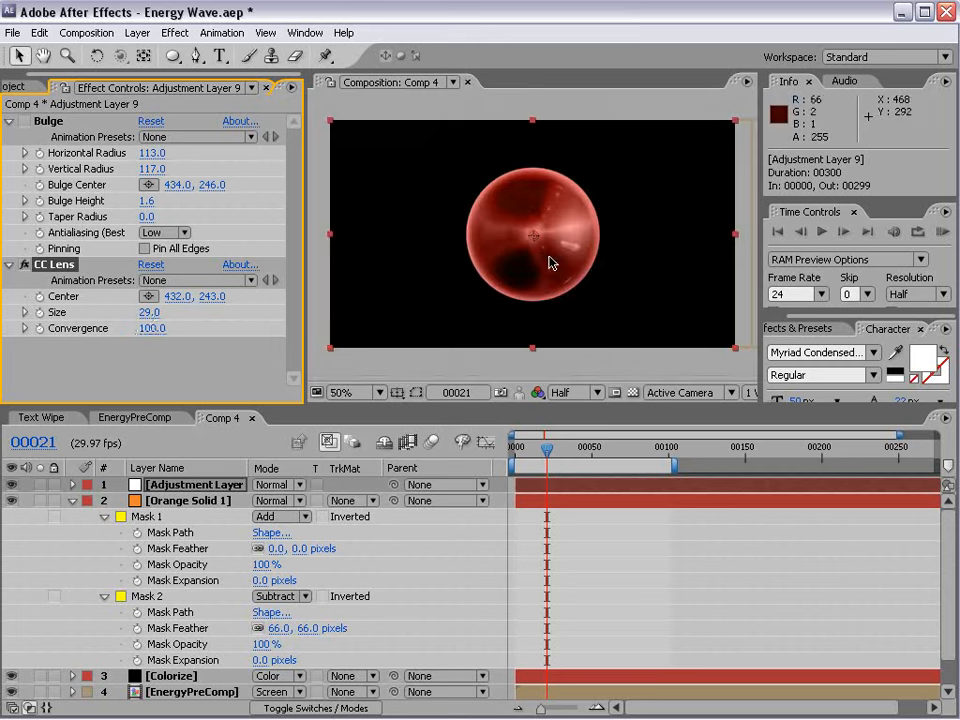
Collapse the orange solid's properties and duplicate the Colorize, EnergyPreComp, Title and BG layers together.
click(72, 502)
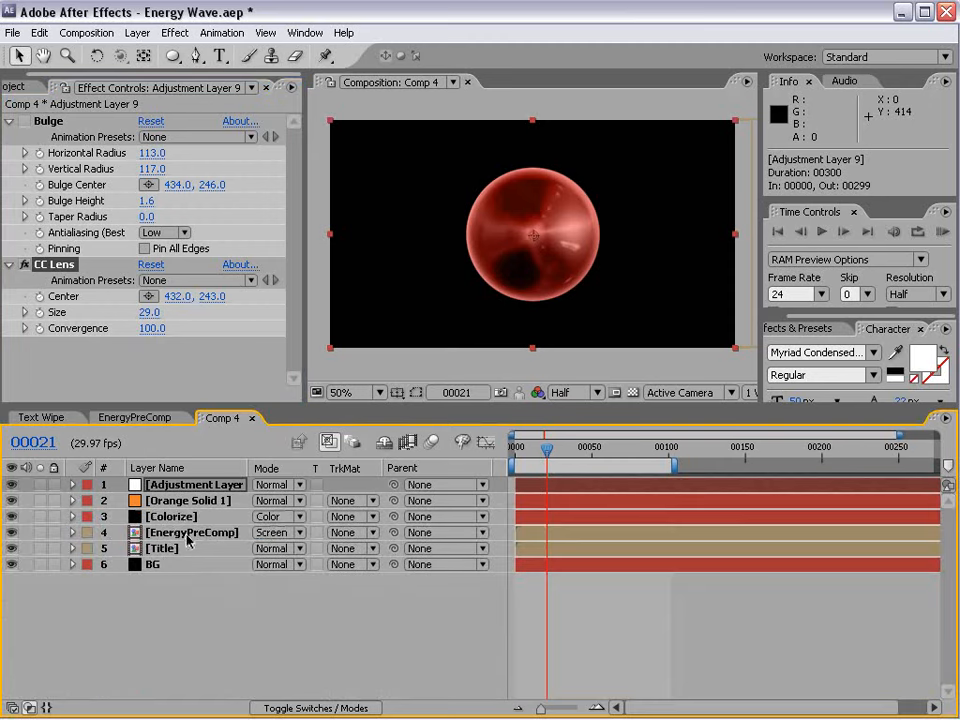
click(175, 503)
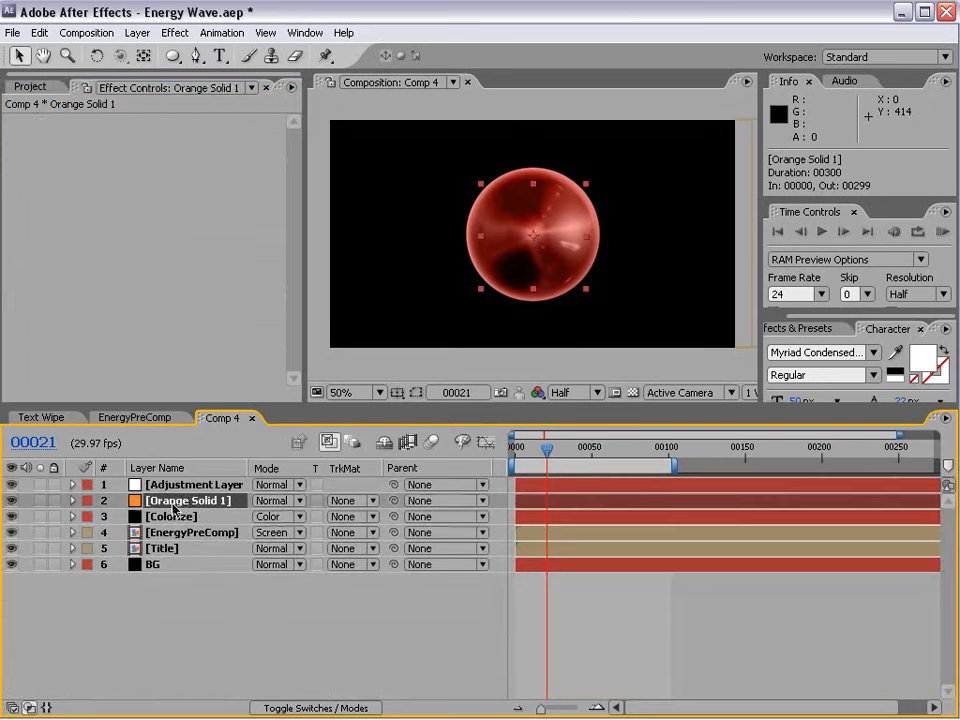
click(170, 485)
click(170, 516)
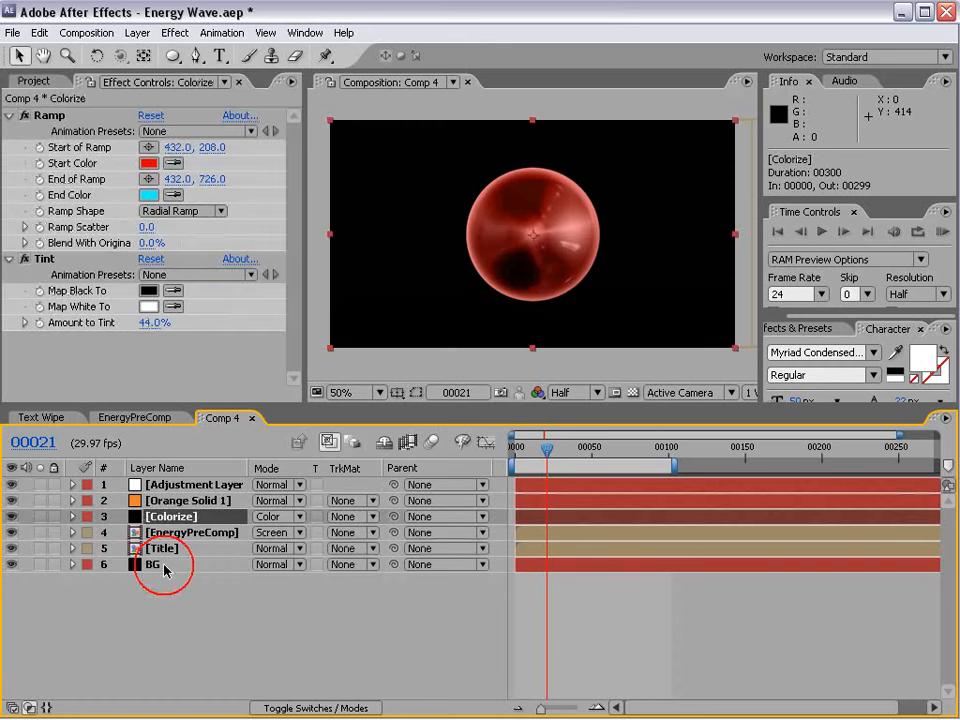
shift+click(158, 565)
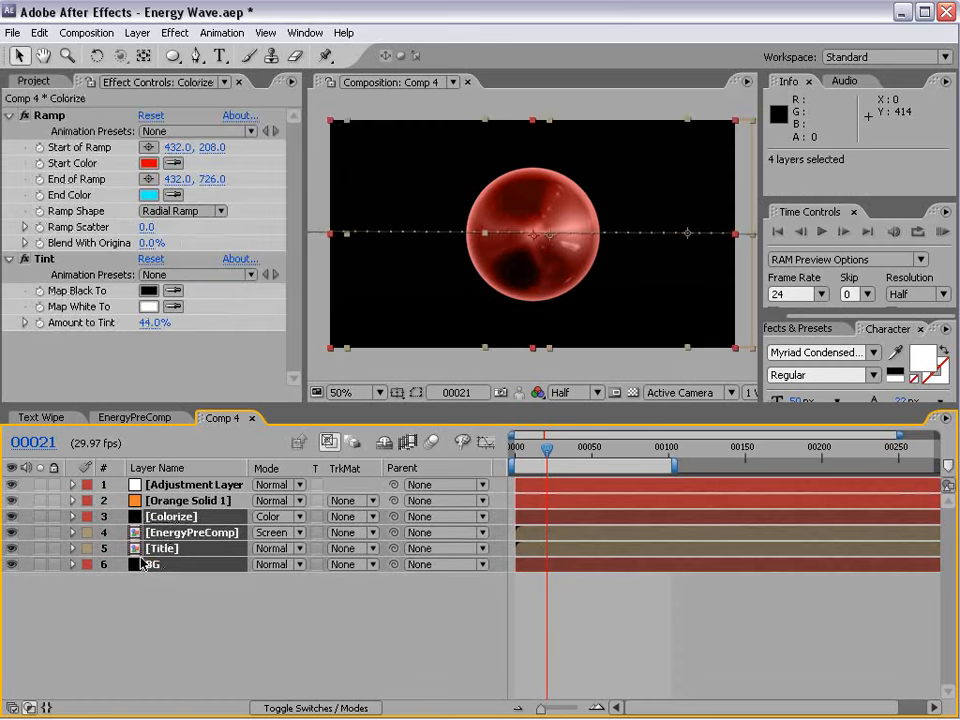
key(ctrl+d)
drag(160, 616, 172, 512)
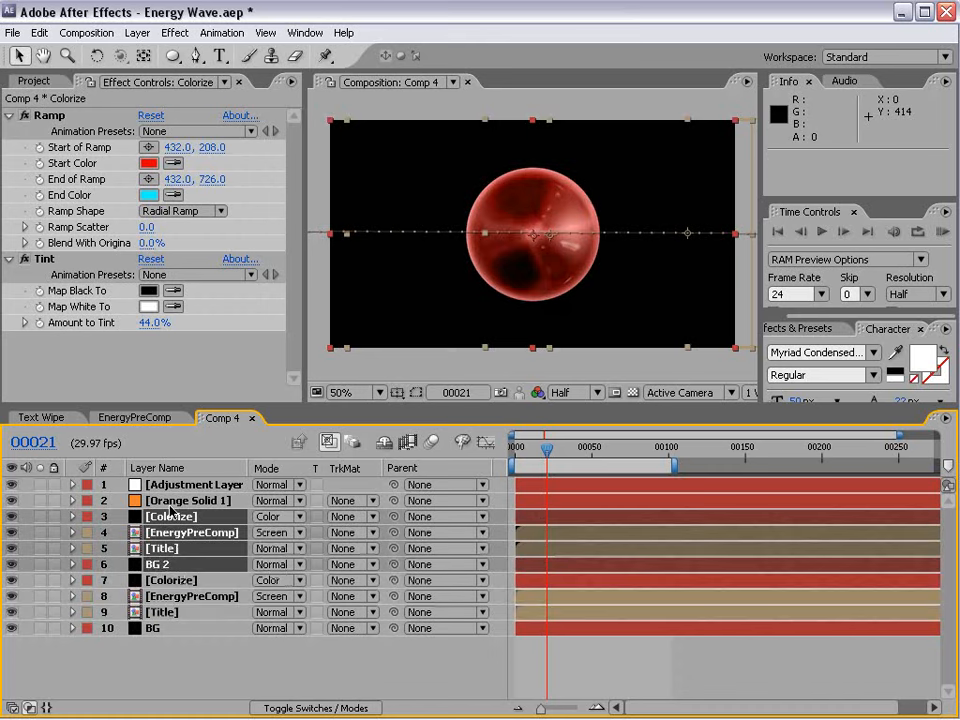
Pre-compose the orange solid with the four duplicated layers beneath it, moving all attributes into the new composition.
click(116, 563)
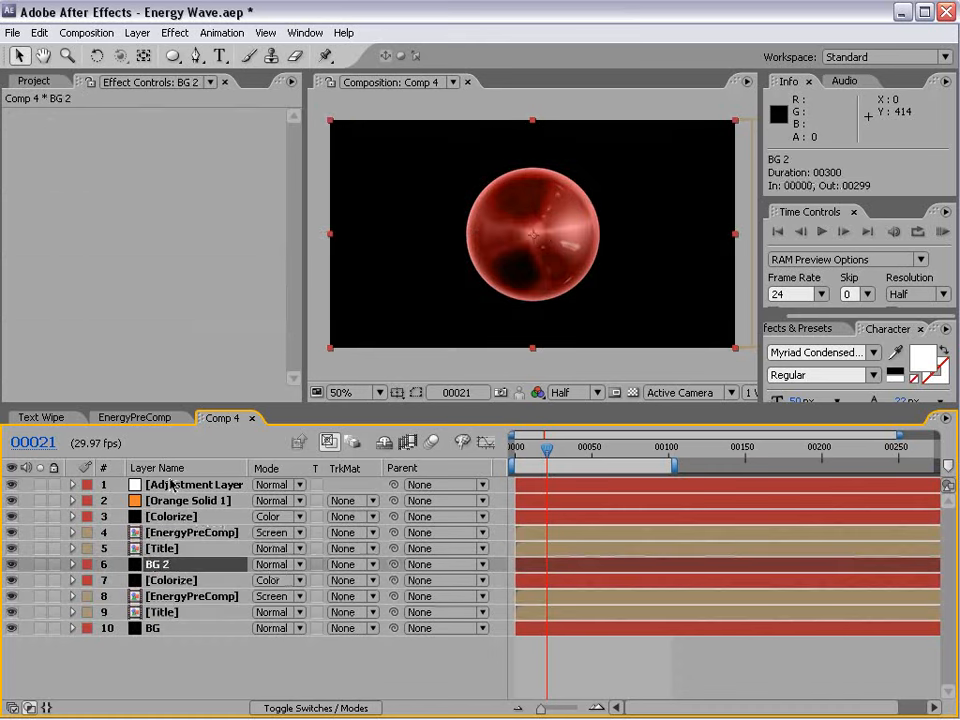
shift+click(170, 484)
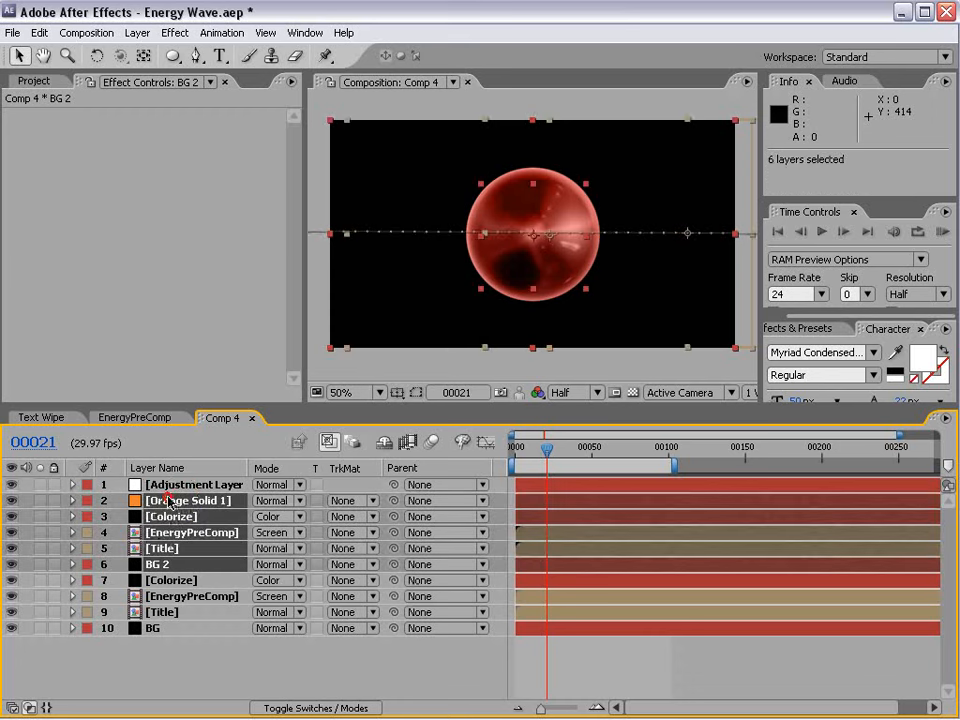
key(ctrl+shift+c)
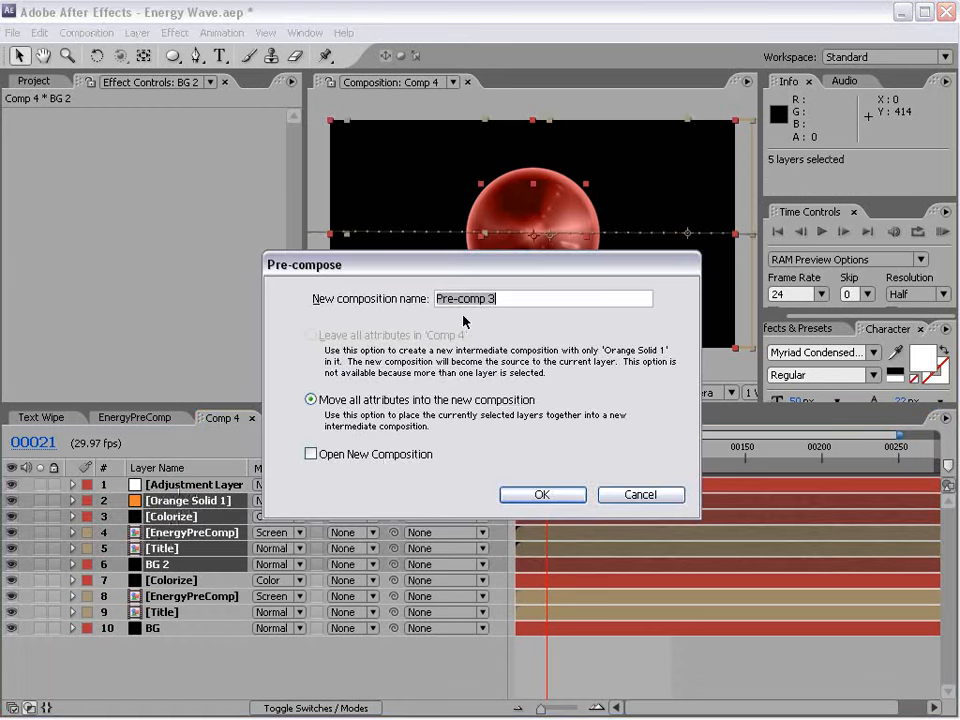
click(545, 495)
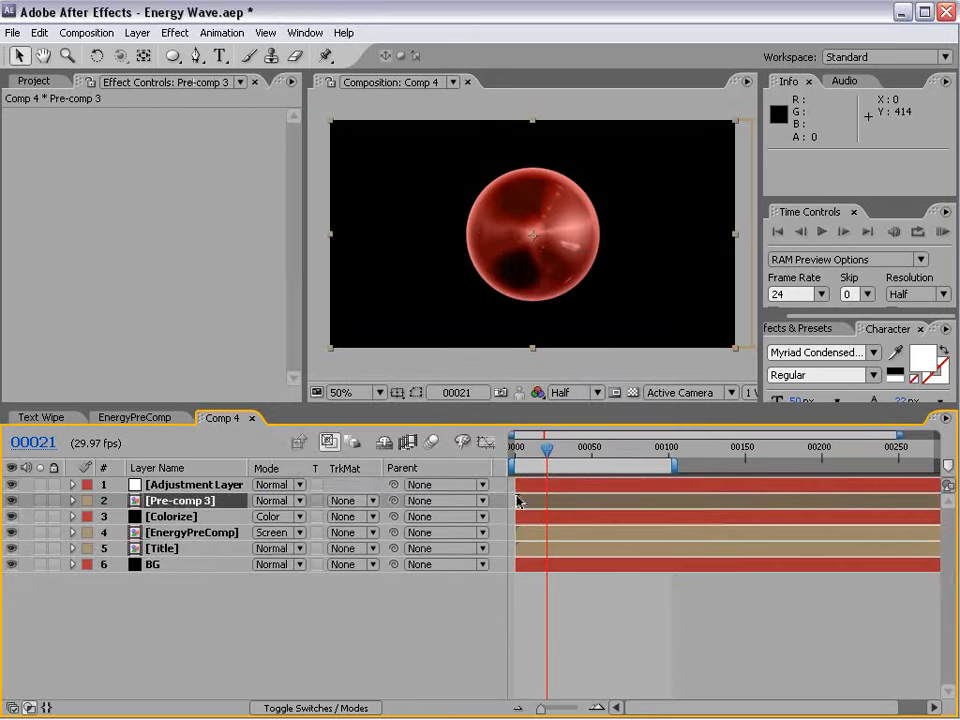
Transfer the CC Lens effect from the adjustment layer to the Pre-comp 3 layer, delete the adjustment layer, and compare with the pre-comp hidden.
click(195, 485)
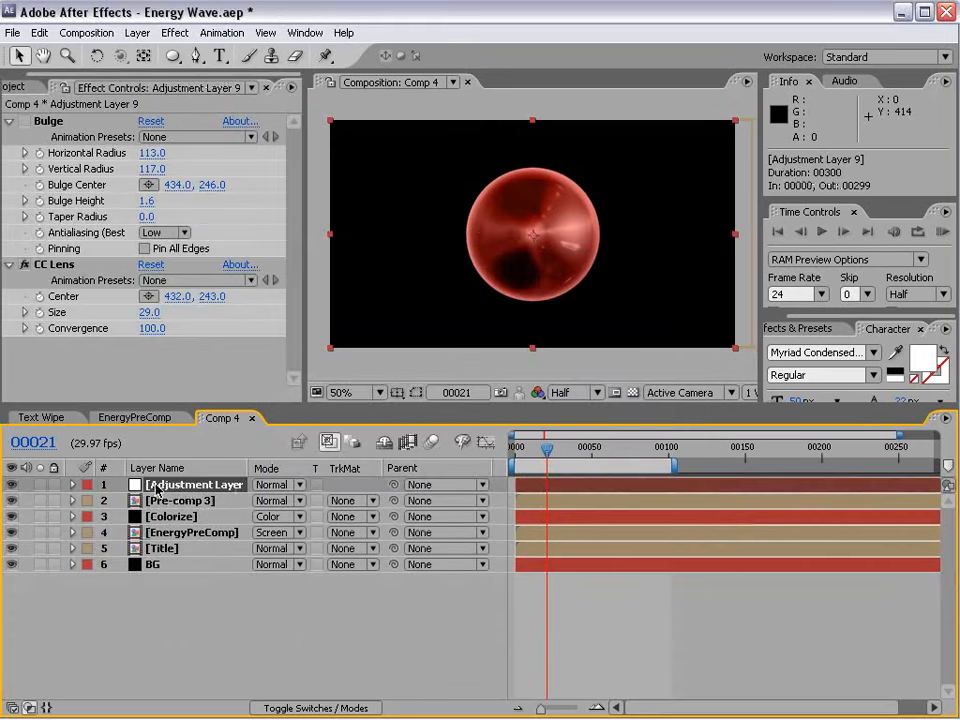
click(60, 265)
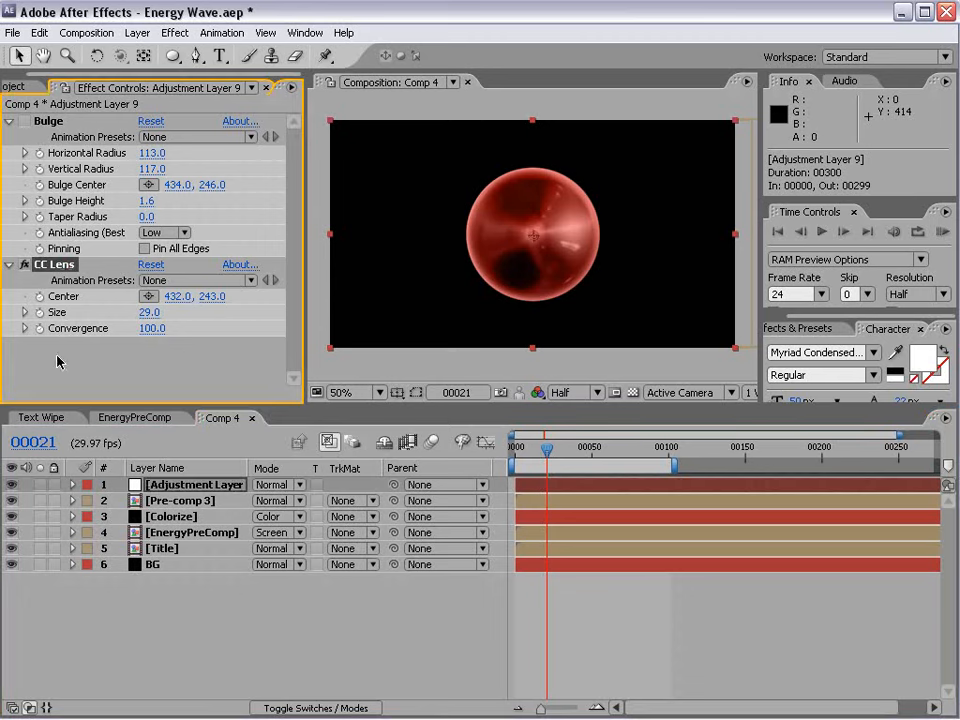
click(188, 487)
key(Delete)
click(178, 486)
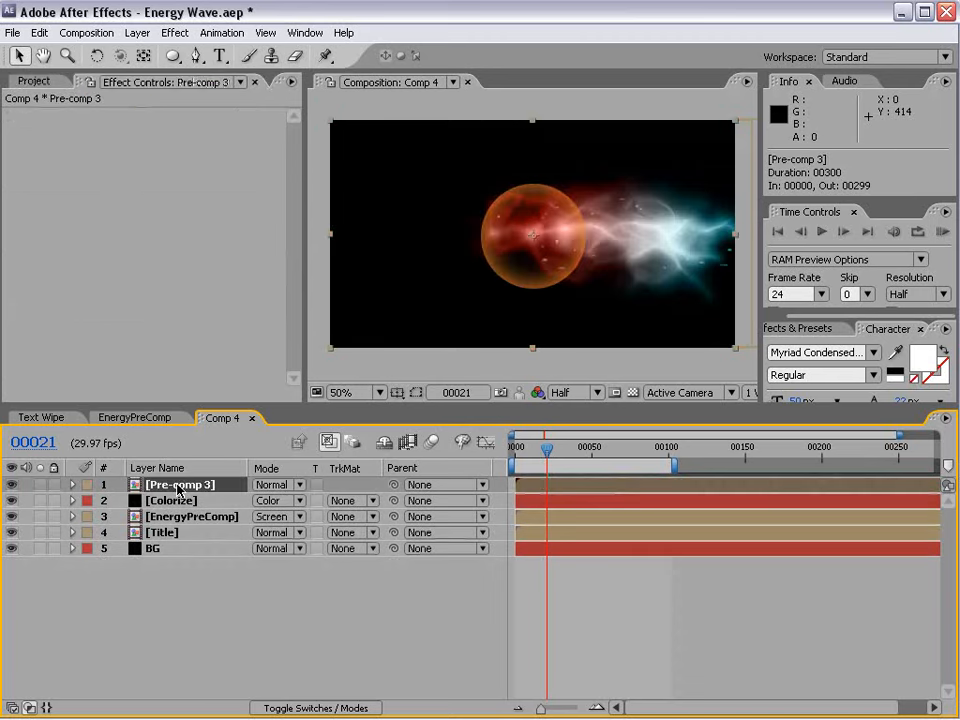
key(ctrl+v)
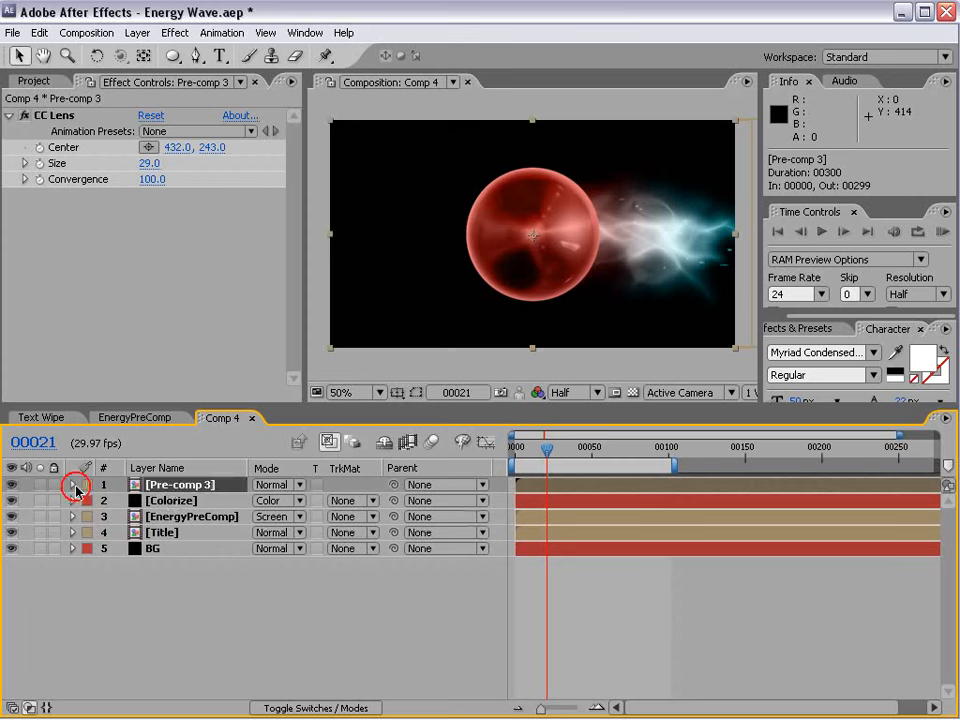
click(10, 485)
click(10, 486)
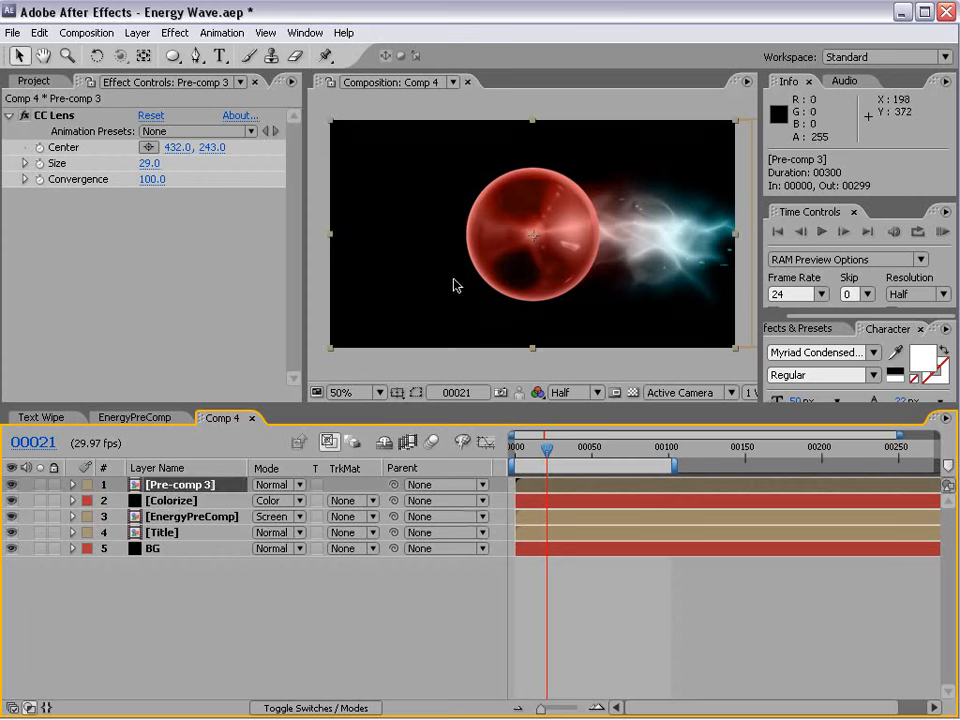
Keyframe the Pre-comp 3 layer's opacity from 100% to 0% over a few frames starting around frame 35.
click(563, 448)
mouse_move(563, 448)
mouse_down()
mouse_move(589, 452)
mouse_move(567, 457)
mouse_up()
key(t)
click(120, 501)
click(575, 448)
drag(262, 500, 176, 516)
End the work area at frame 51 and run a RAM preview of the sphere's fade-out.
mouse_move(577, 450)
mouse_down()
mouse_move(546, 451)
mouse_move(594, 447)
mouse_up()
click(585, 447)
key(n)
key(KP_0)
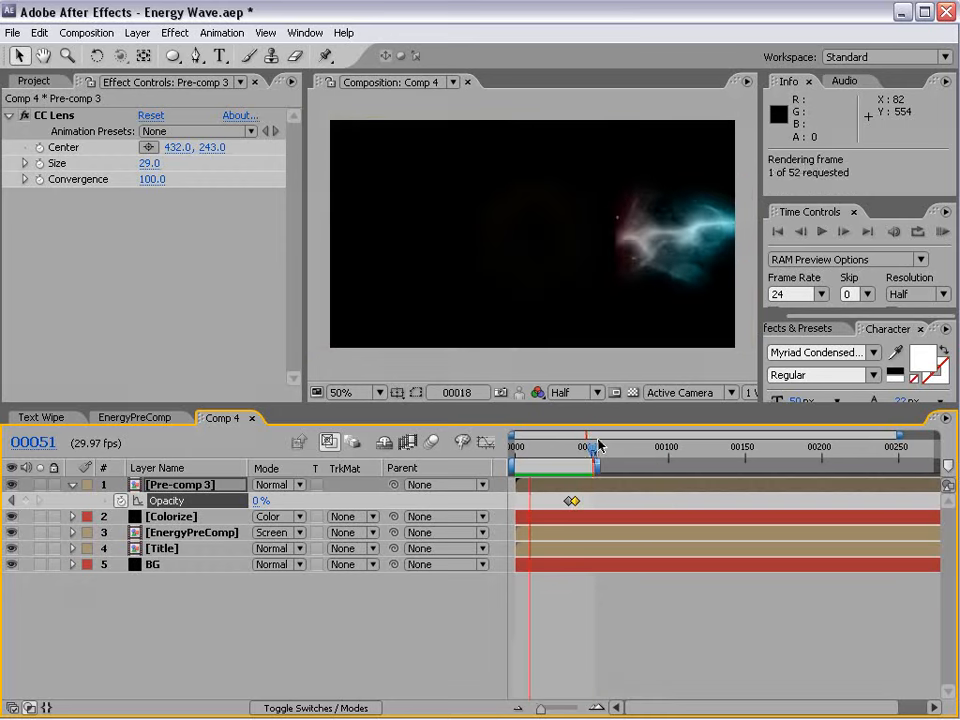
Move the 0% opacity keyframe to frame 43 and preview the slower fade.
click(580, 500)
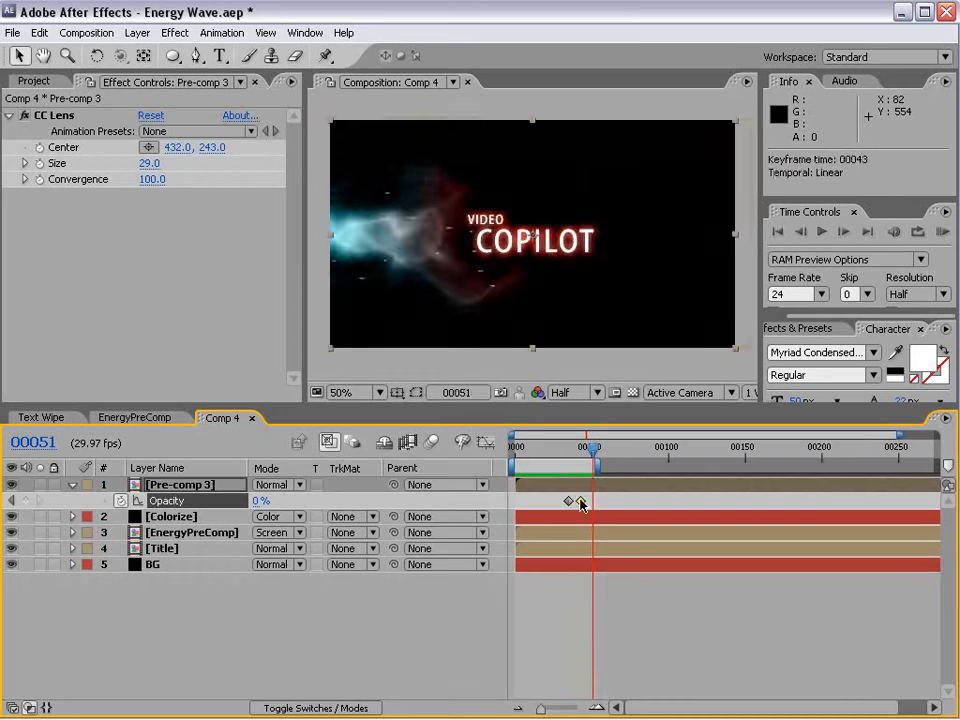
key(KP_0)
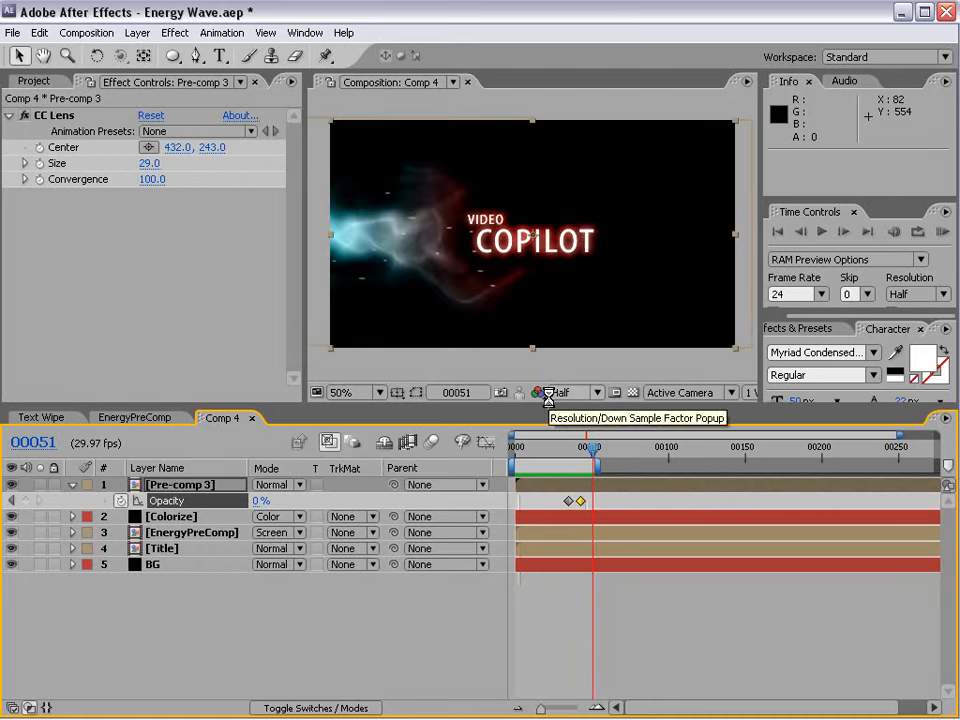
Switch to Firefox to examine the Dark Energy post, return to After Effects, and scrub to frame 34 to view the sphere.
key(alt+Tab)
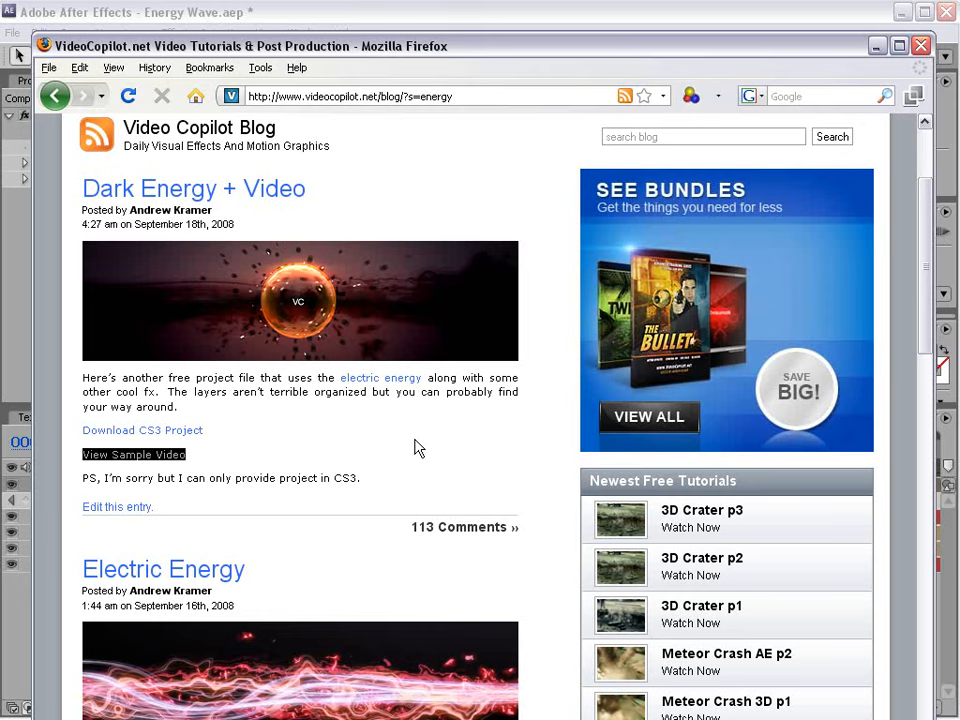
key(alt+Tab)
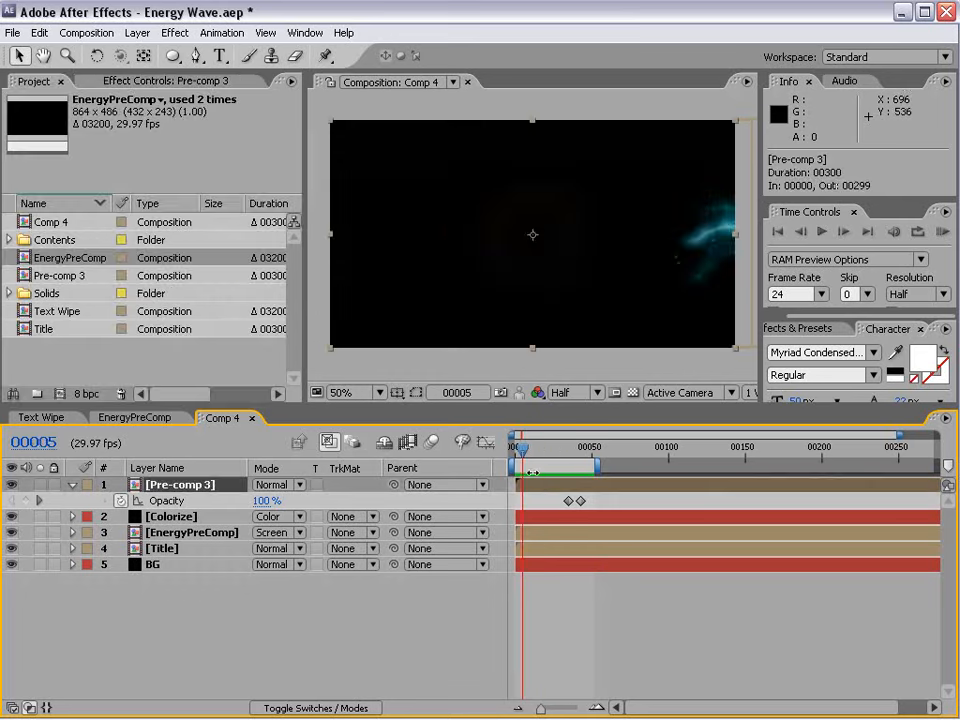
drag(520, 447, 568, 490)
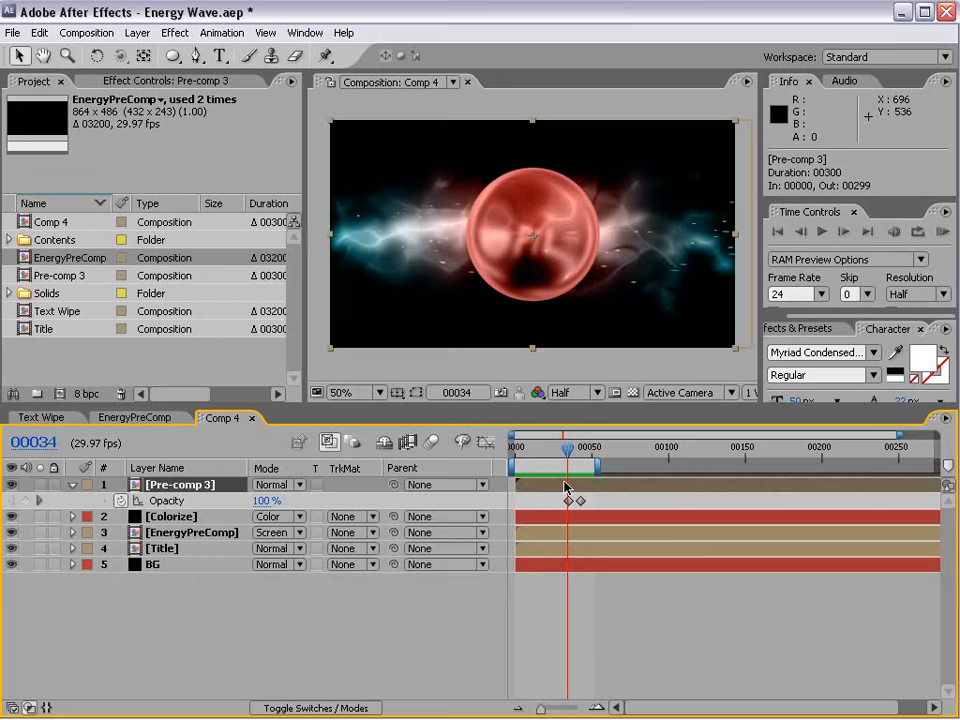